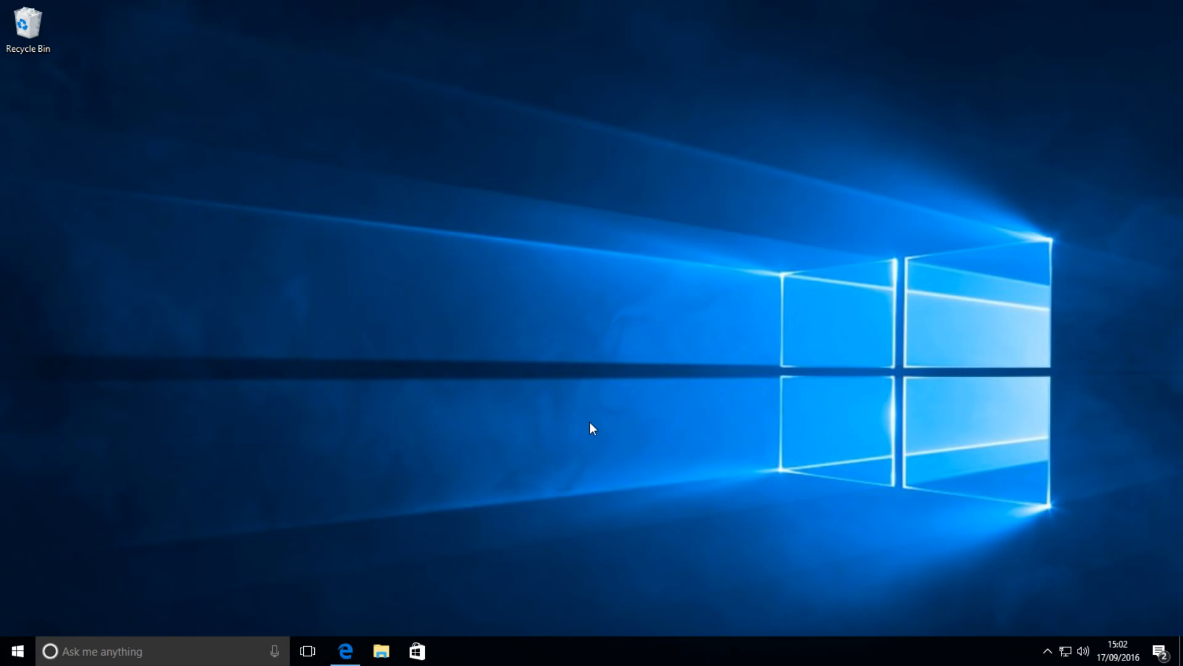
Switch to Microsoft Edge and download Turn_Off_Fast_Startup.bat from the TenForums Fast Startup tutorial's option two
left_click(347, 647)
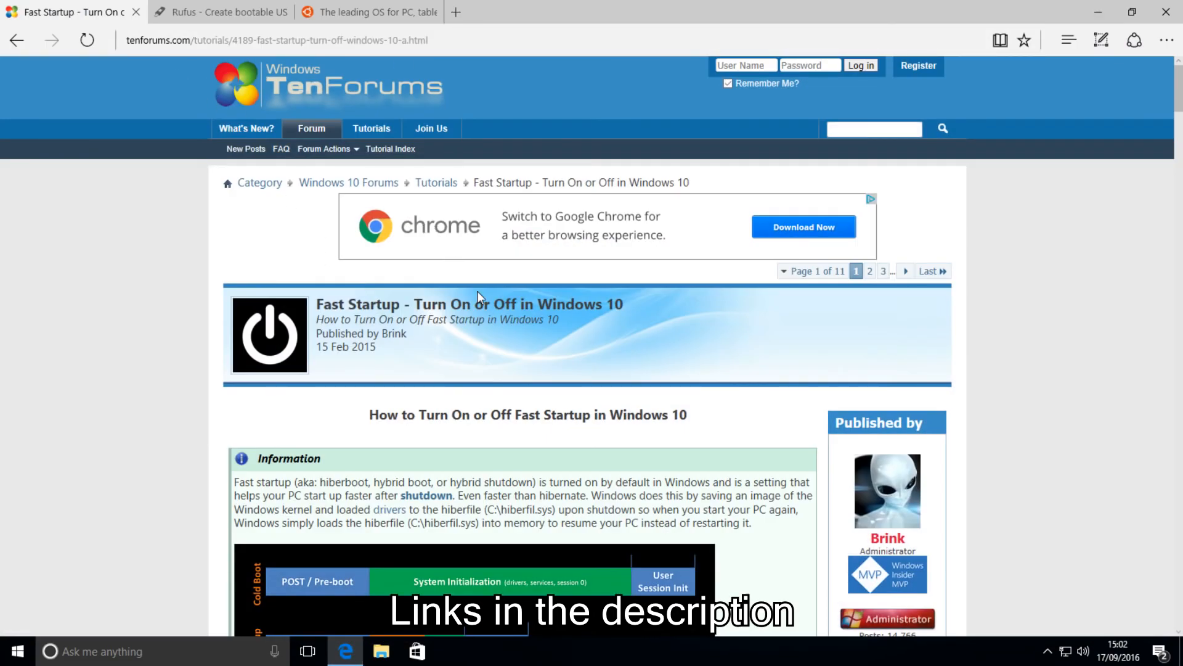
scroll(467, 378, "down", 7)
scroll(466, 379, "down", 20)
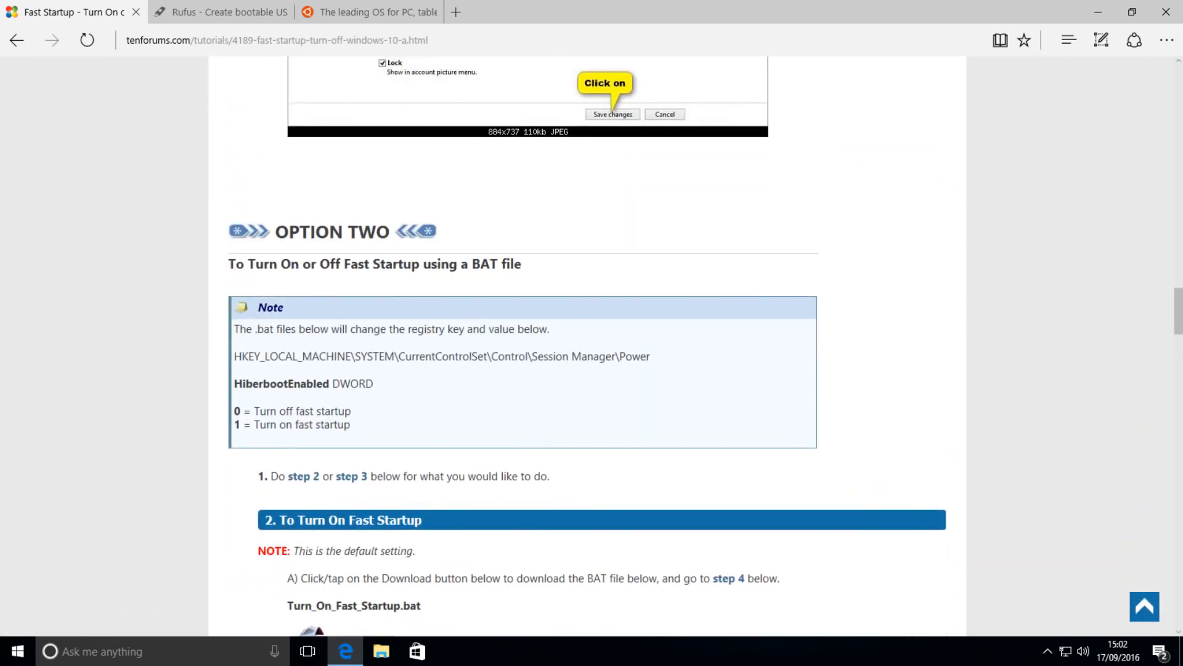
scroll(406, 335, "down", 4)
left_click_drag(288, 489, 403, 490)
left_click(403, 489)
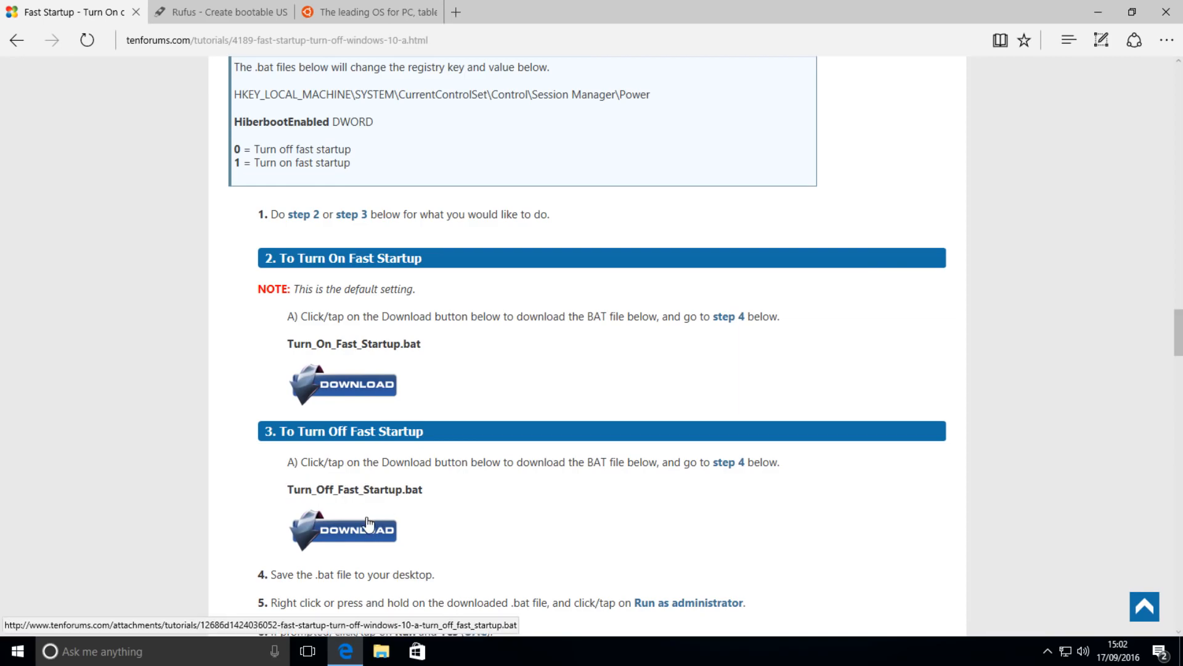
left_click(499, 513)
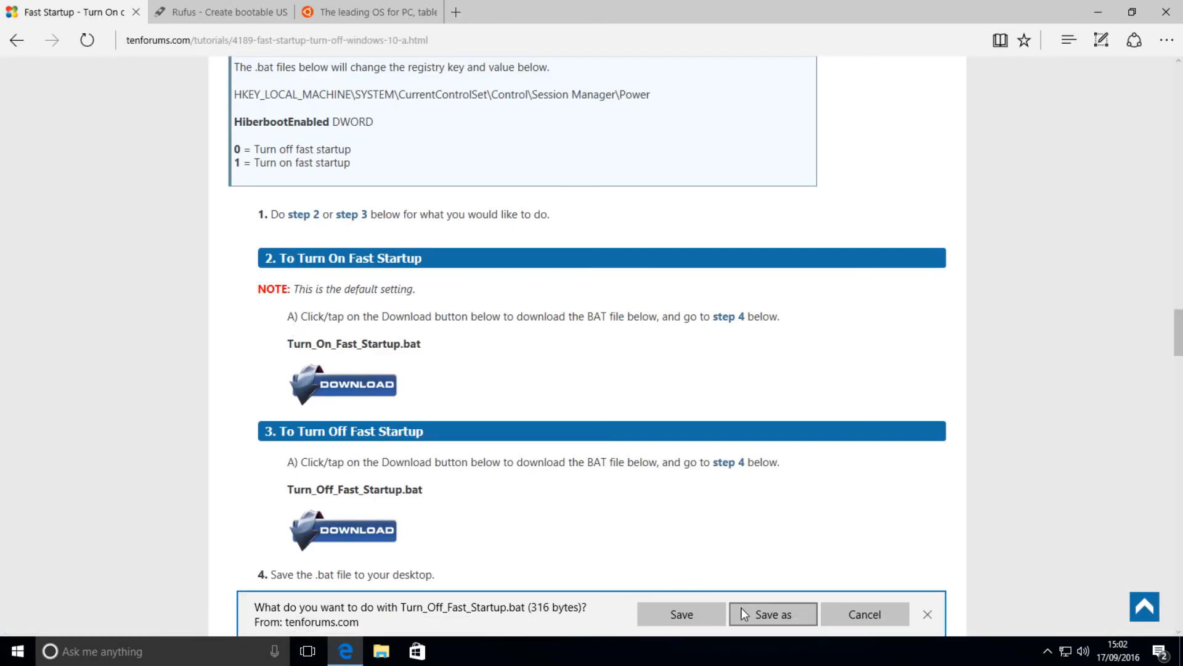
left_click(681, 614)
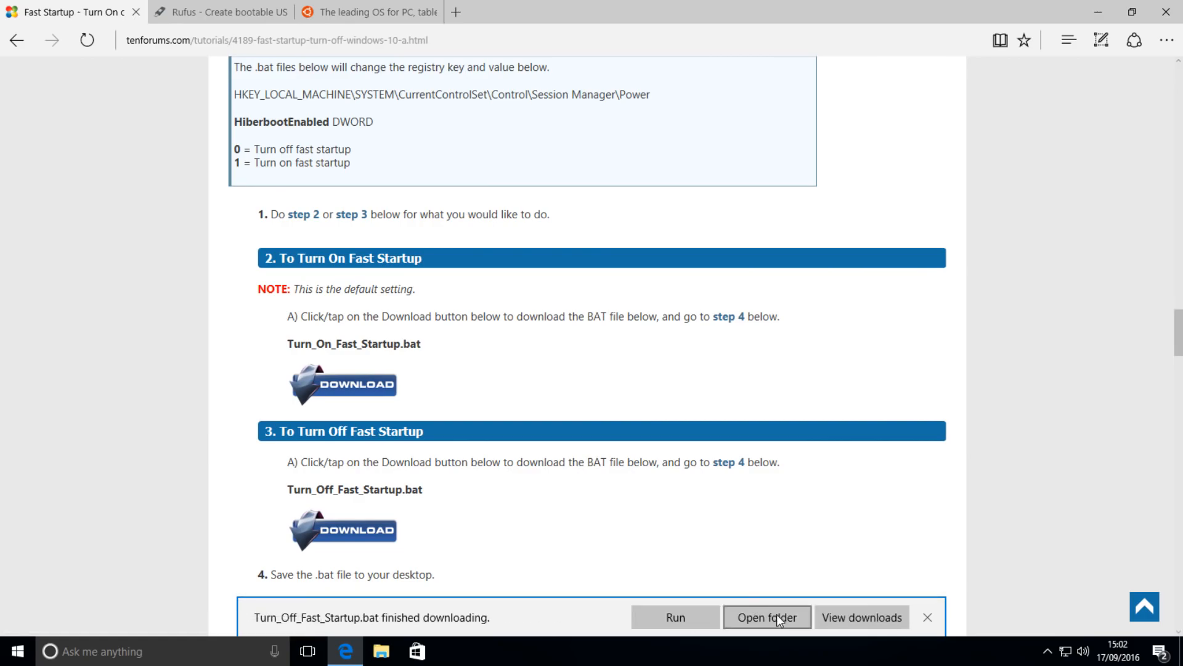
Run the downloaded Turn_Off_Fast_Startup batch file as administrator from the Downloads folder, and close the folder window
left_click(790, 620)
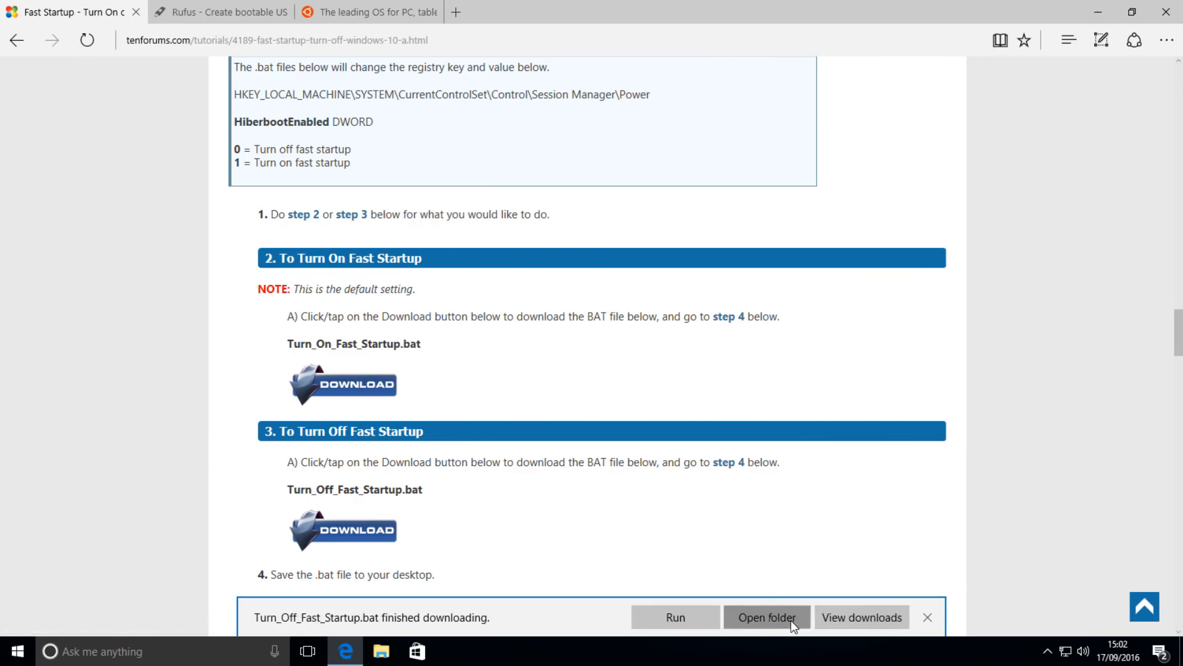
right_click(382, 169)
left_click(417, 225)
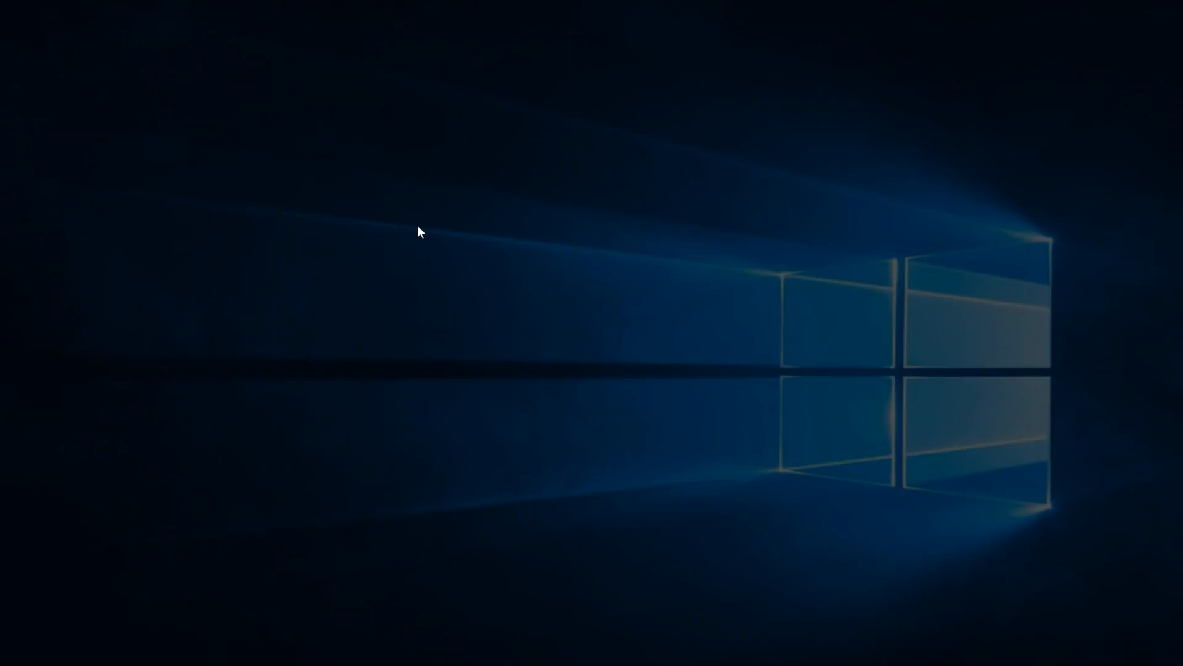
left_click(540, 419)
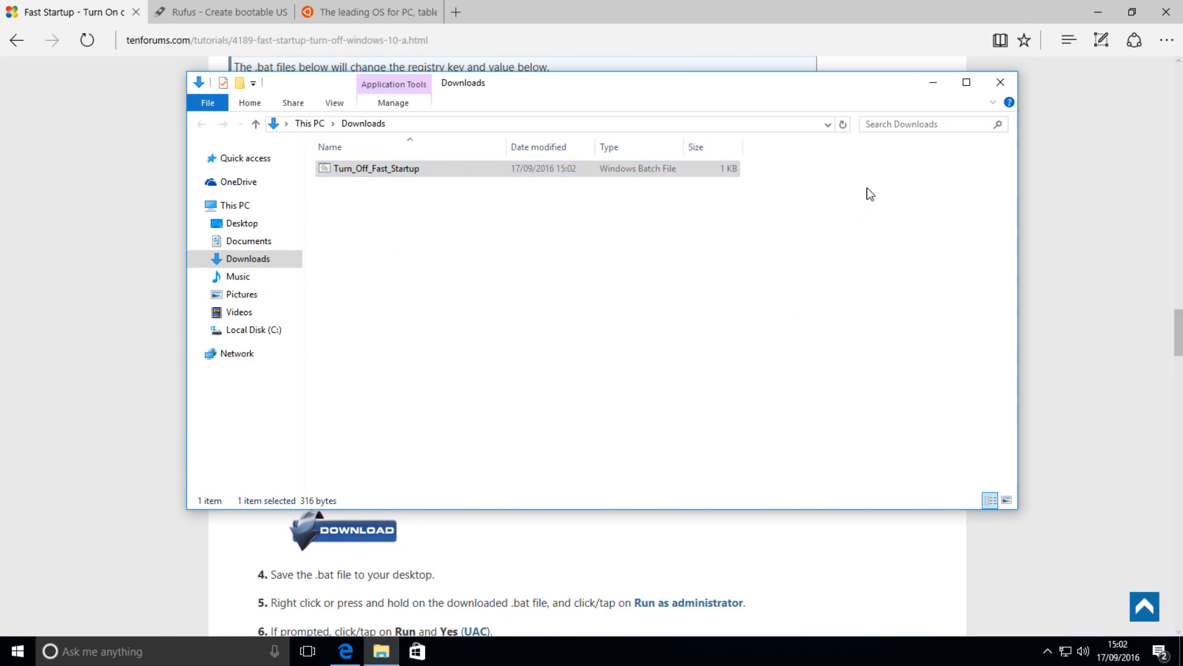
left_click(1000, 82)
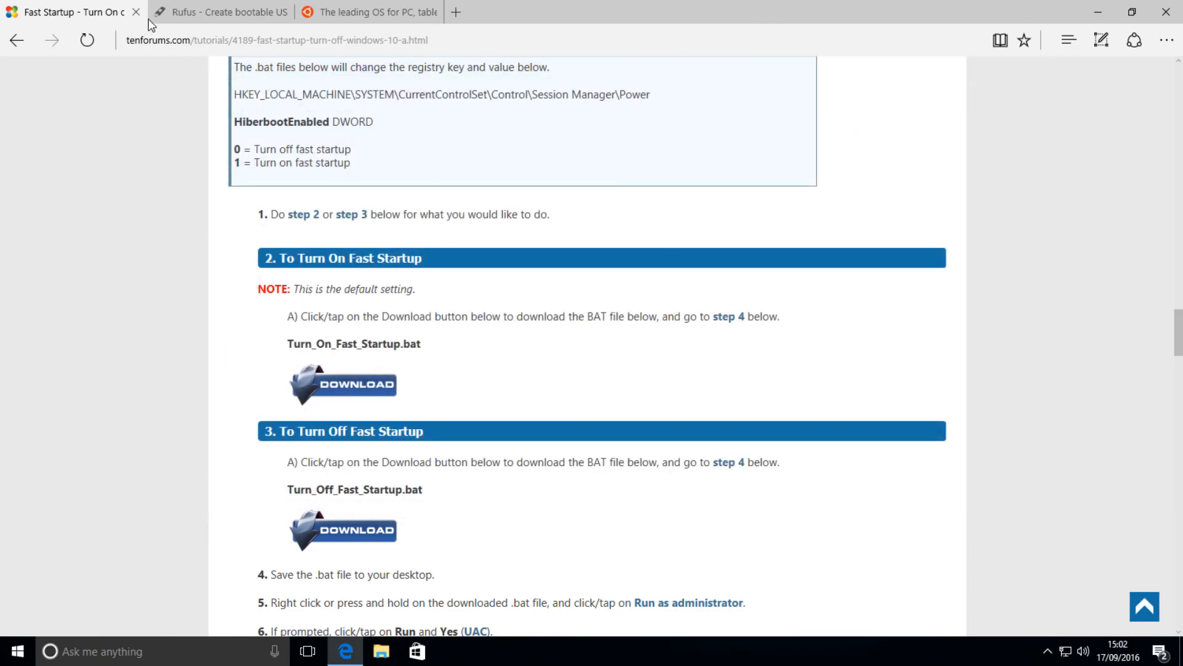
Go to the Ubuntu website's desktop overview and continue to the Download Ubuntu Desktop page
left_click(352, 17)
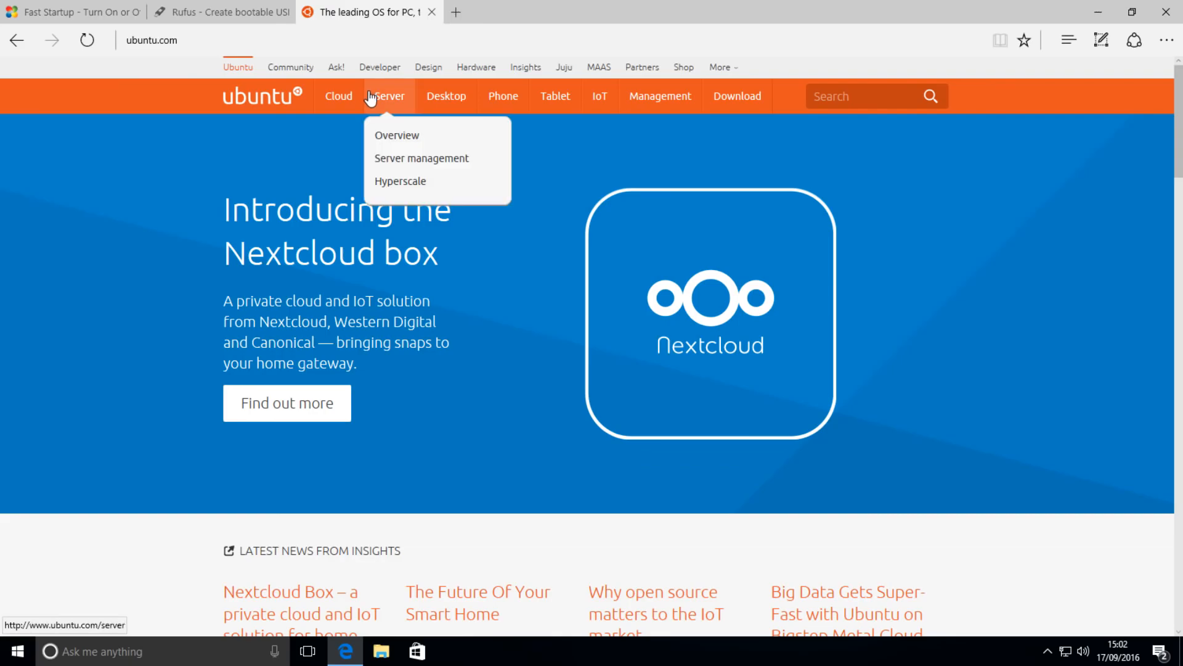
mouse_move(356, 122)
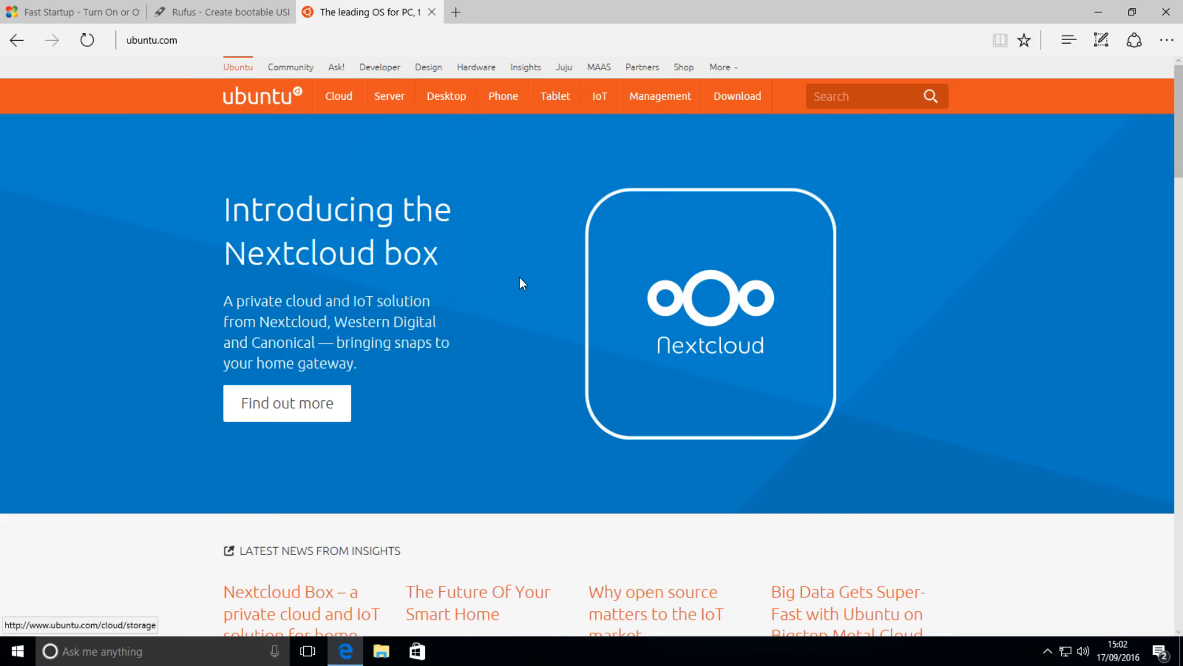
mouse_move(454, 114)
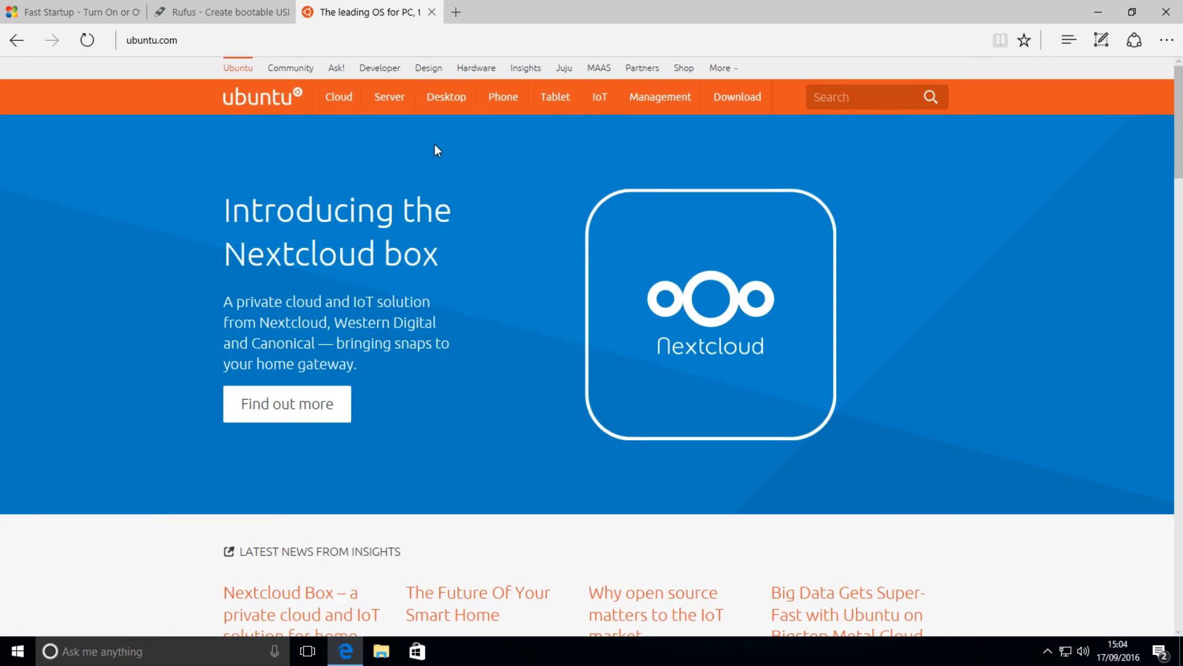
mouse_move(446, 98)
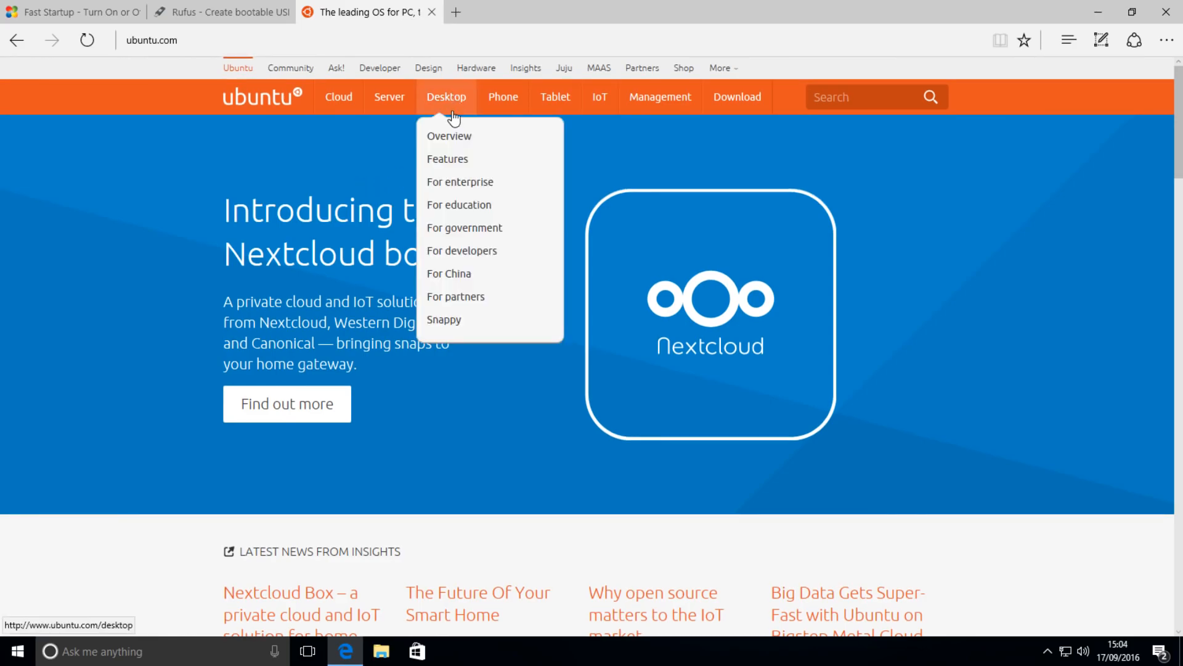
left_click(453, 139)
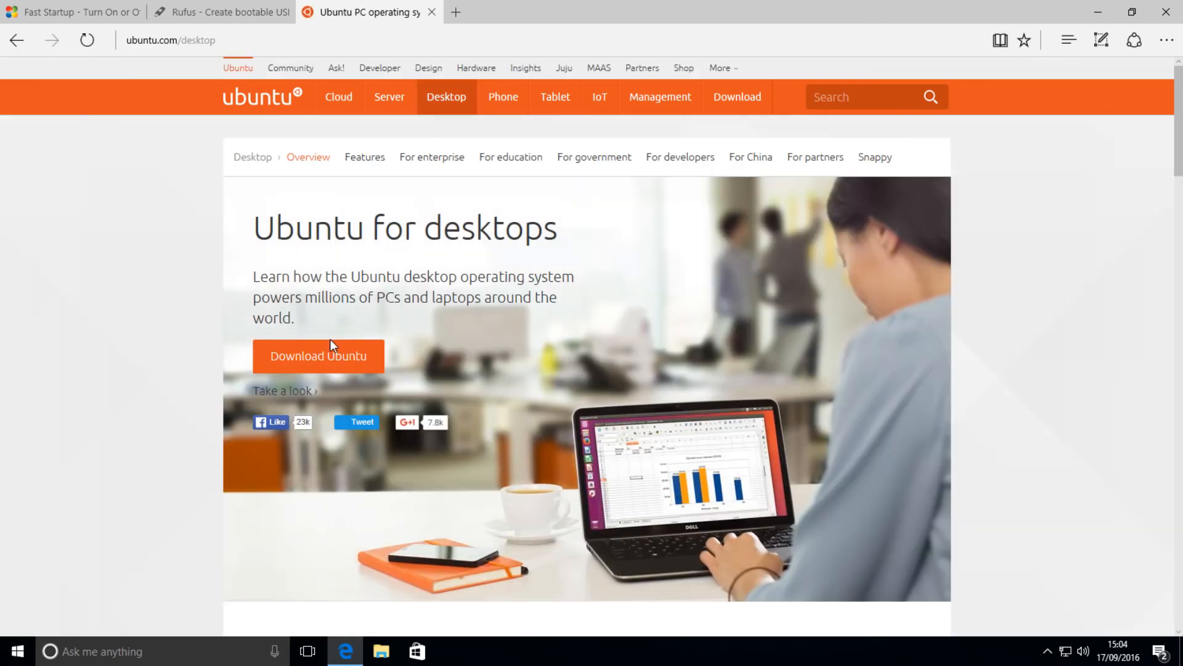
left_click(332, 346)
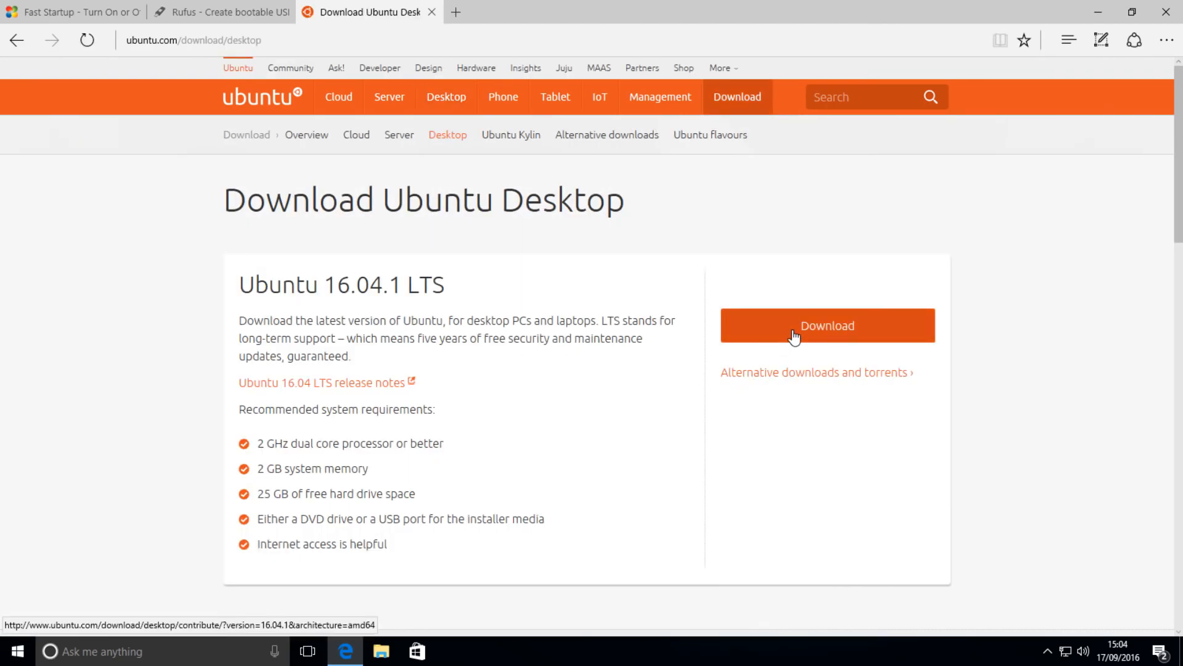
Download the Ubuntu 16.04.1 LTS desktop ISO without contributing, and save the file
left_click(794, 337)
scroll(642, 387, "down", 8)
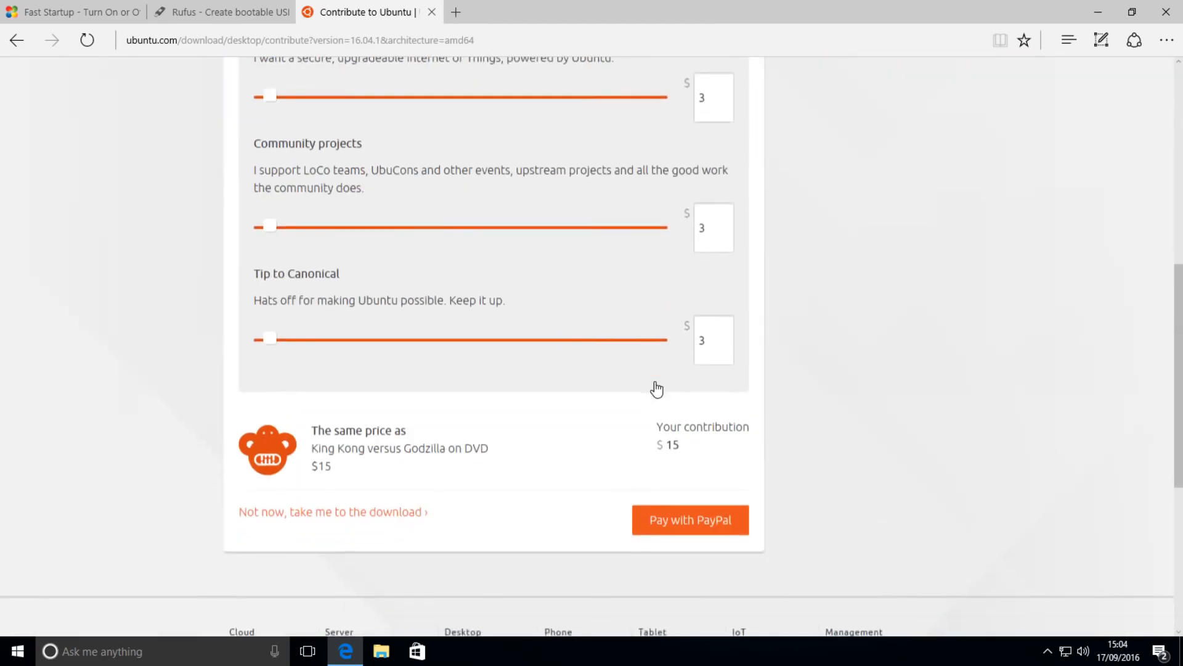
scroll(657, 389, "down", 5)
left_click(347, 162)
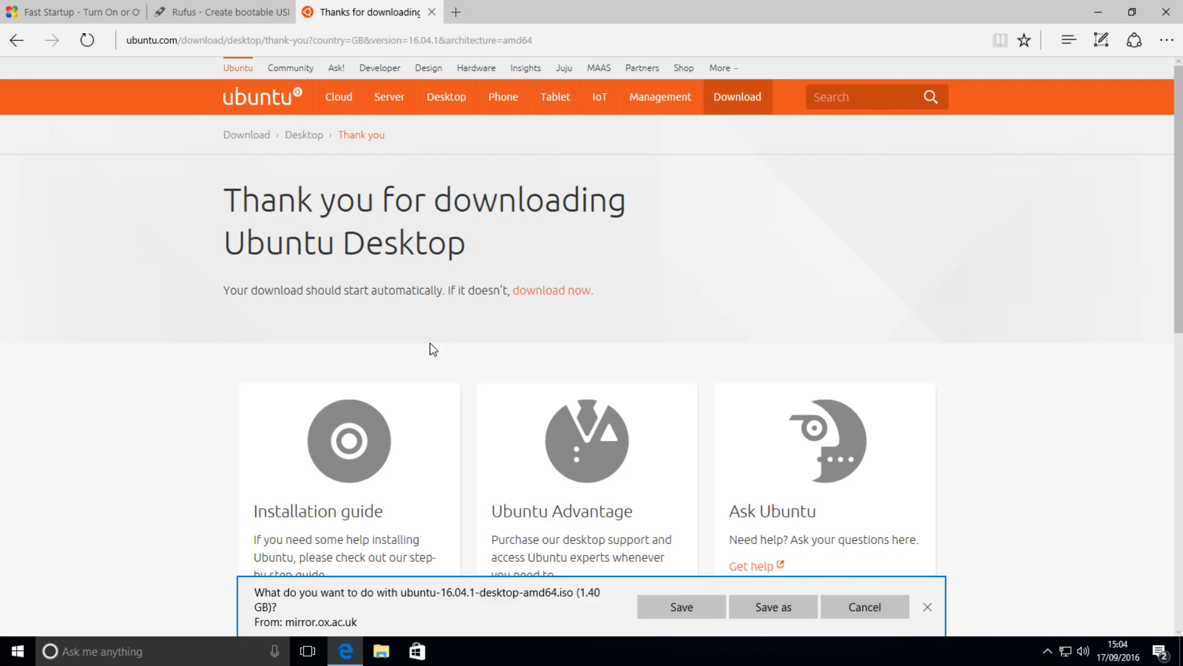
left_click(678, 607)
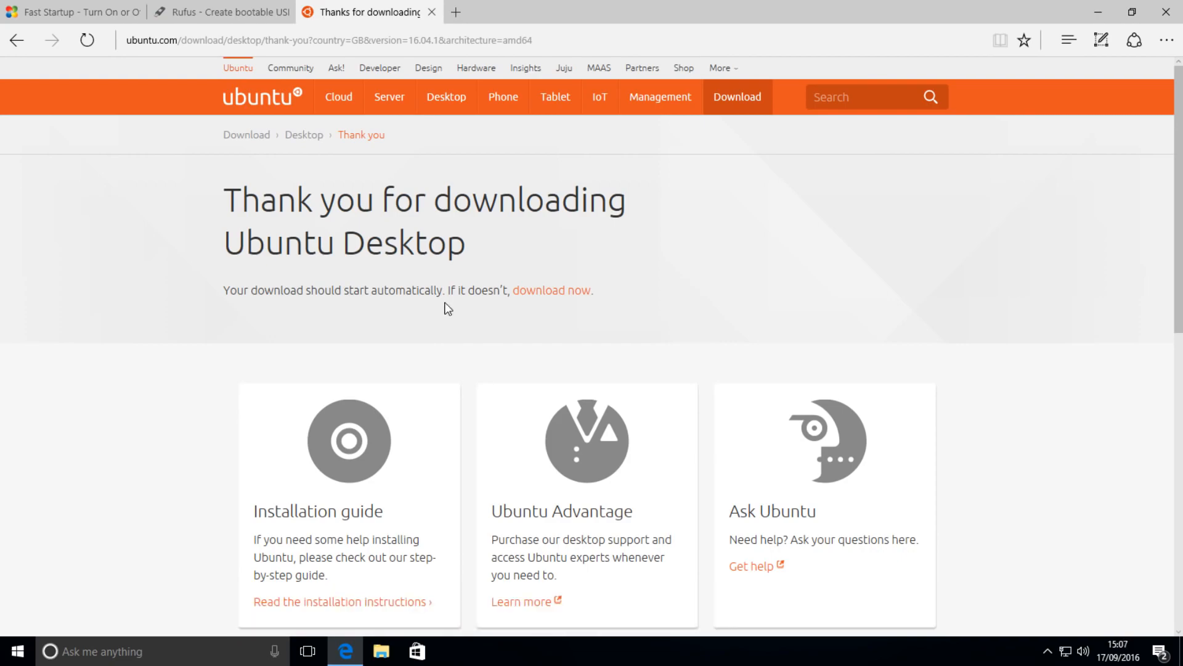
Download Rufus 2.11 from the Rufus website and save the executable
left_click(238, 14)
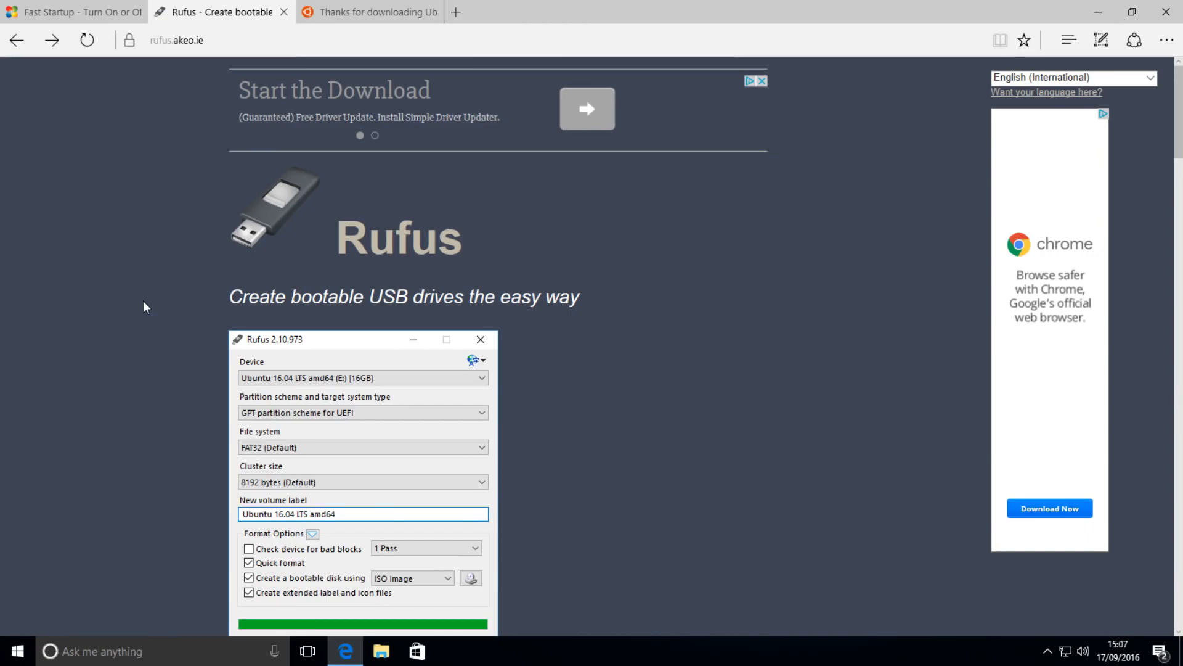
scroll(172, 331, "down", 8)
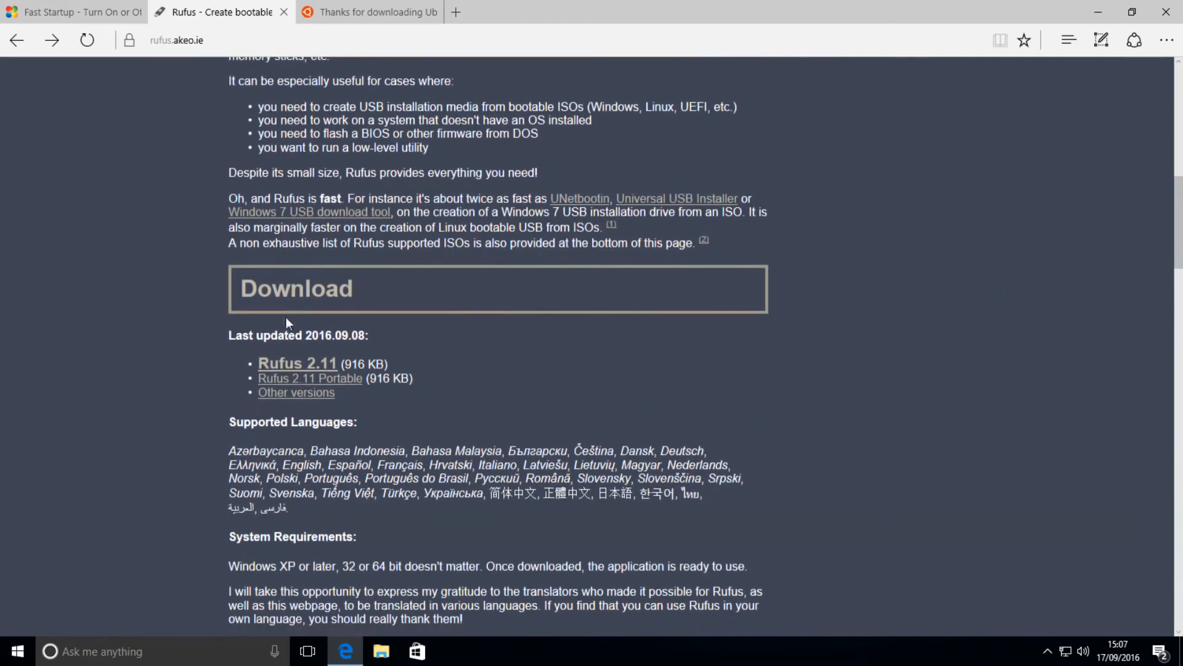
left_click(271, 365)
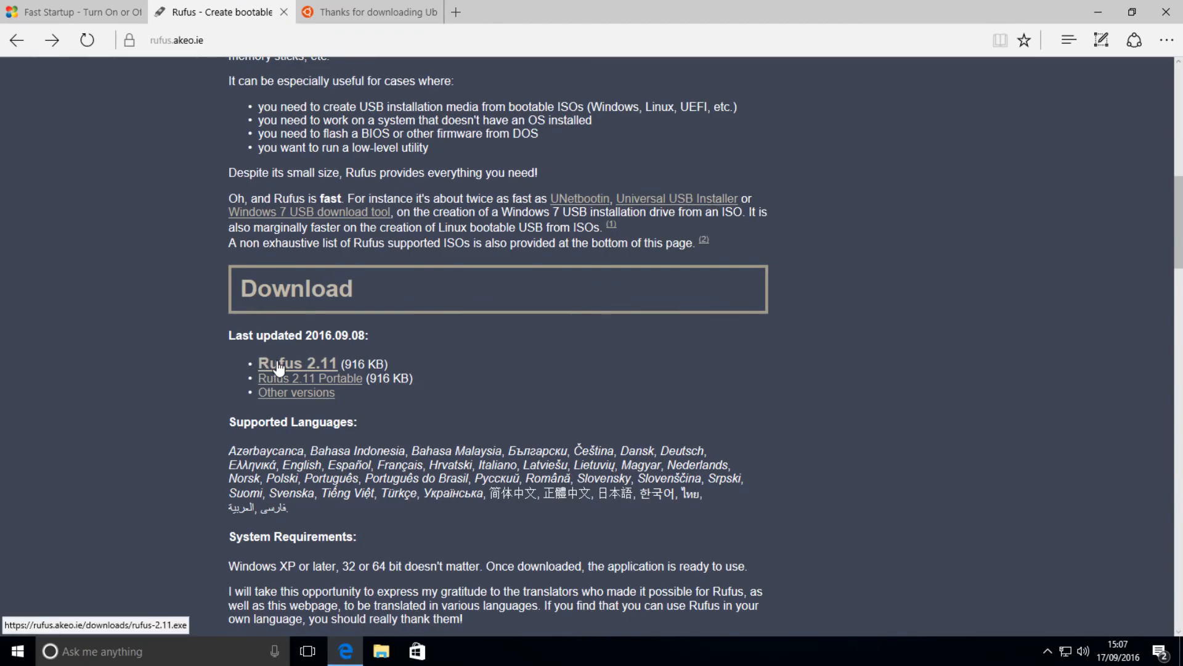
left_click(703, 619)
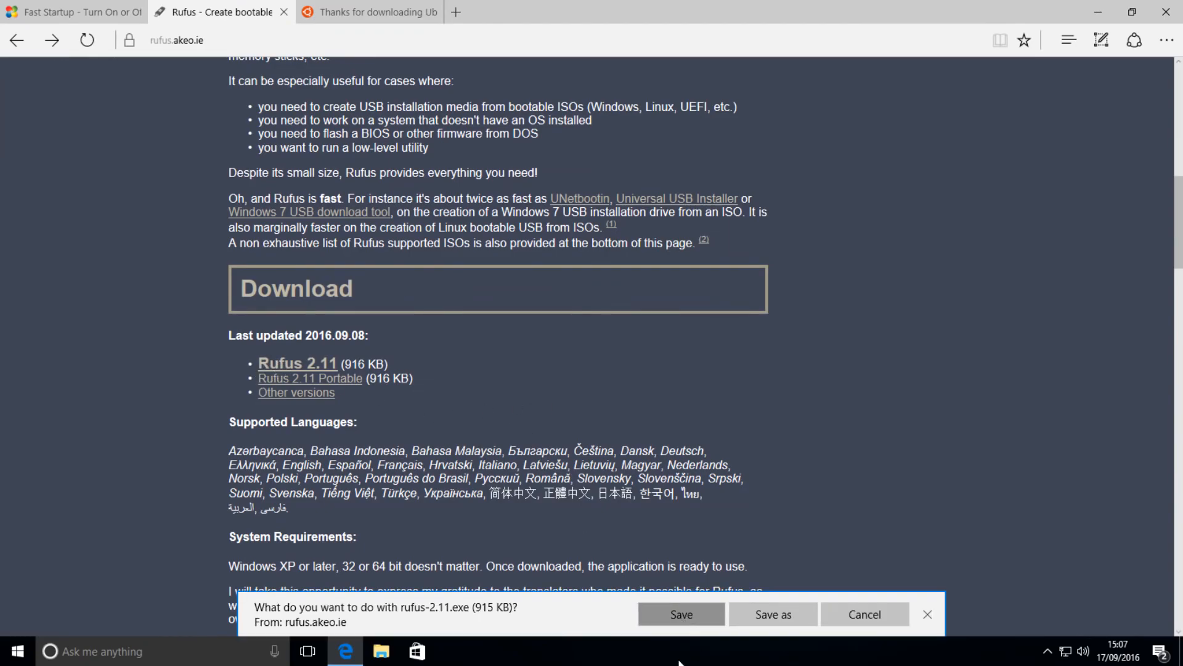
Launch rufus-2.11 from the Downloads folder and allow it to make changes
left_click(767, 618)
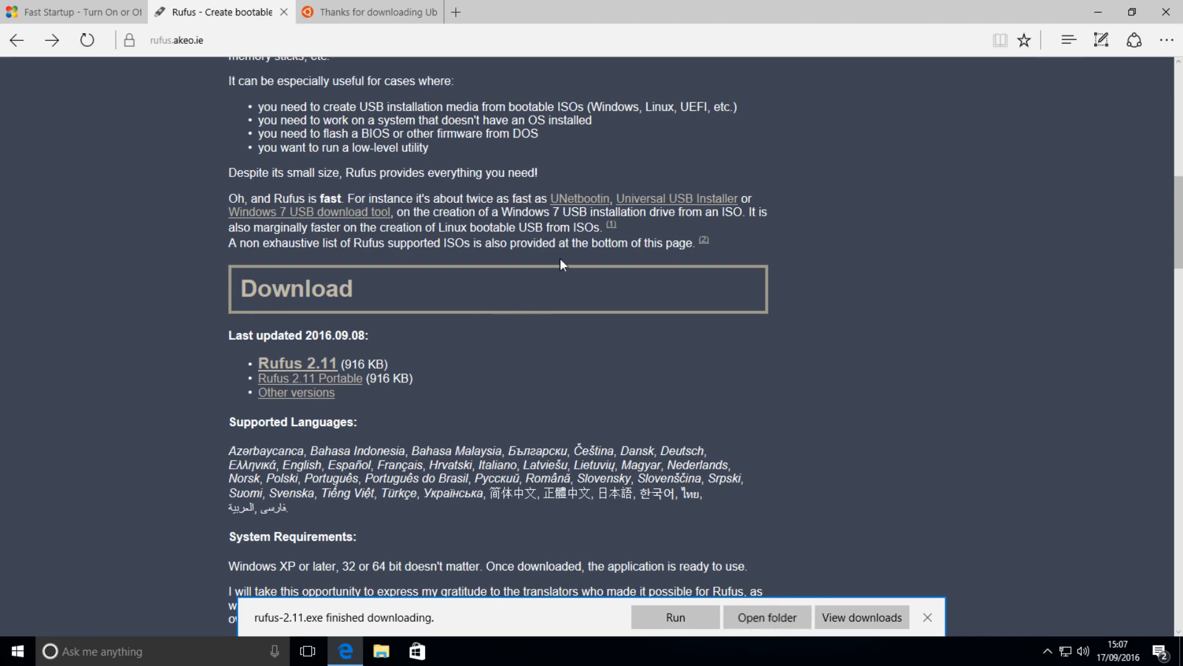
key("Return")
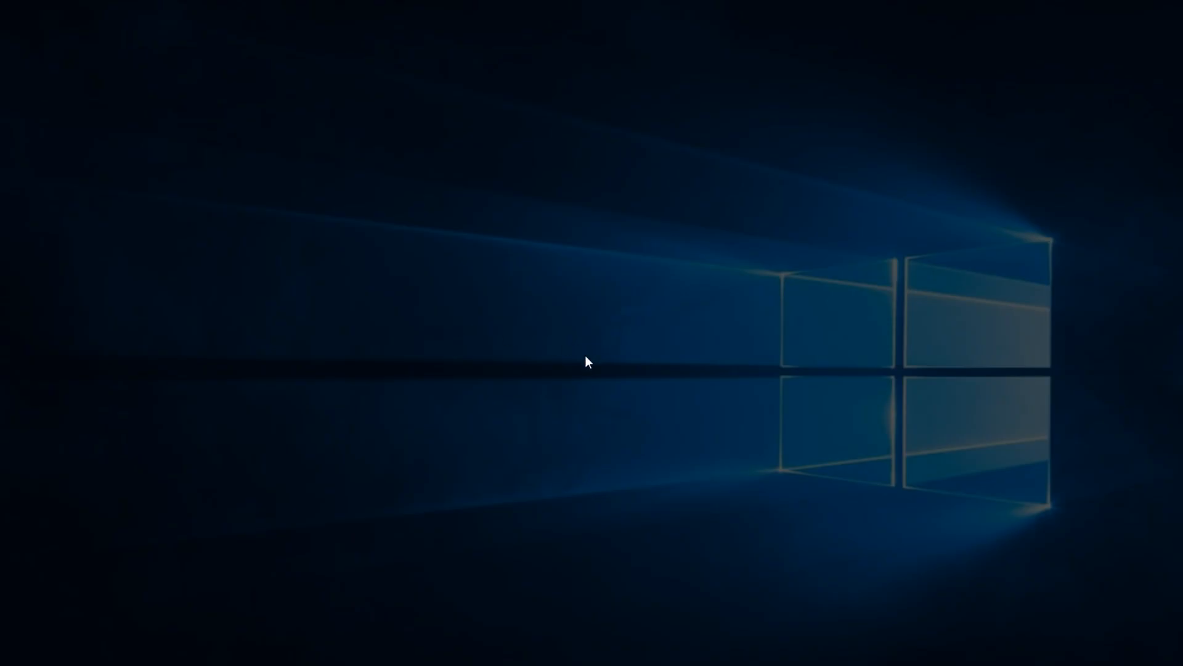
left_click(521, 424)
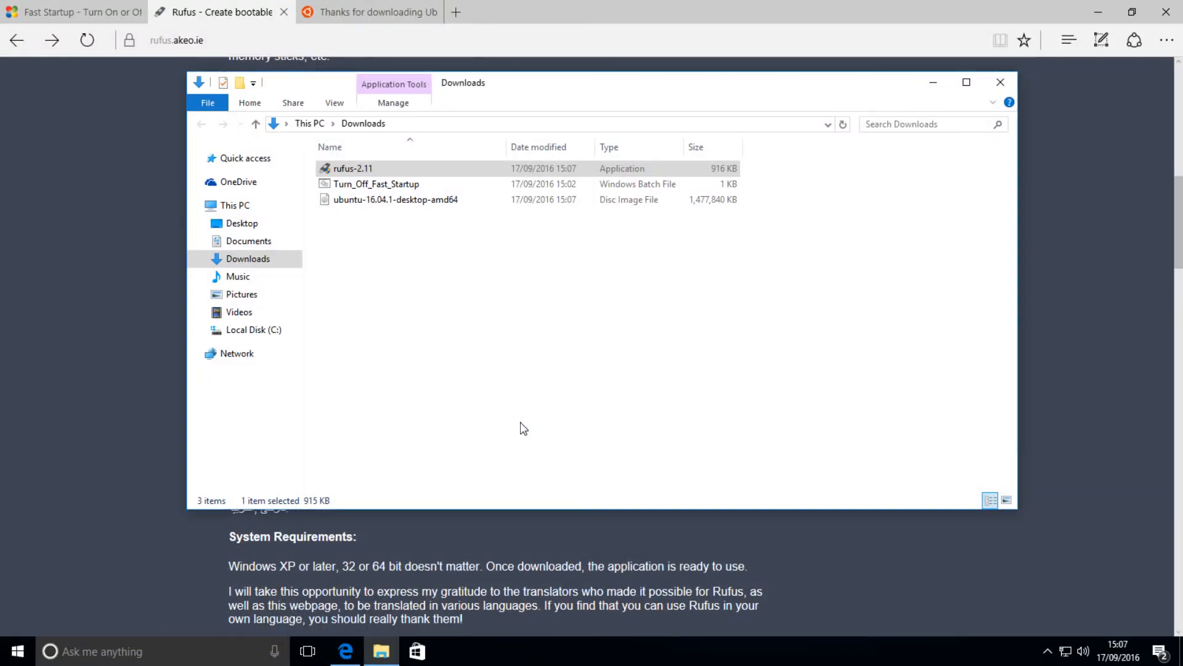
left_click(507, 129)
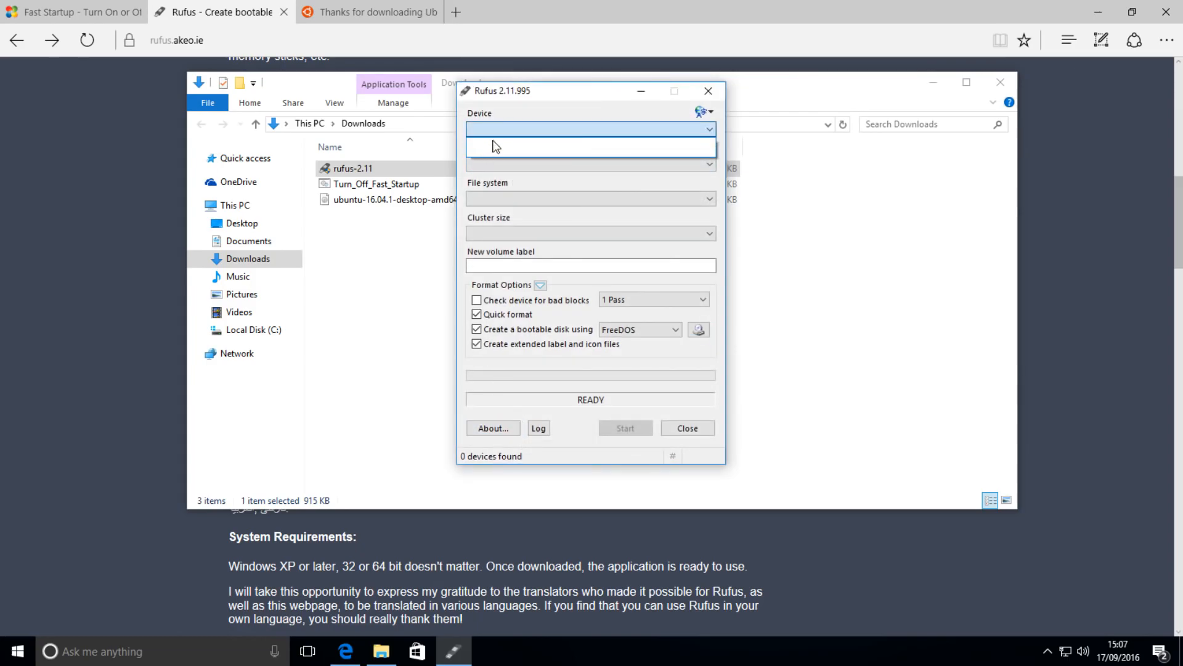
left_click(493, 147)
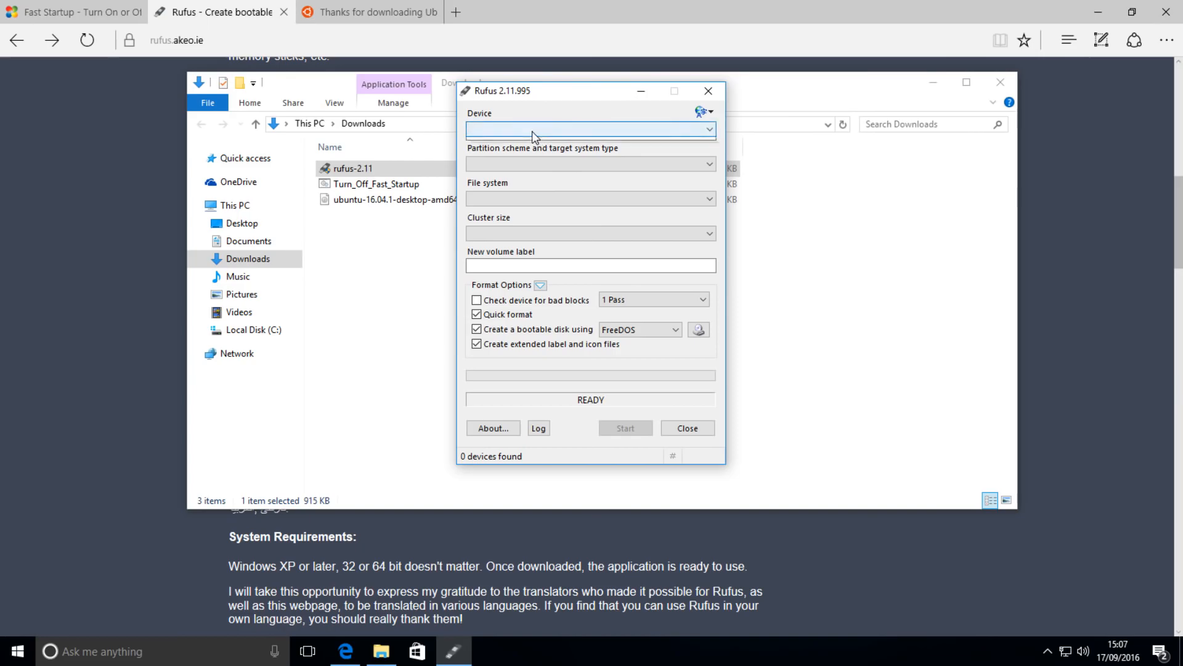
left_click(531, 132)
left_click(498, 142)
left_click(506, 170)
left_click(502, 175)
left_click(483, 198)
left_click(488, 205)
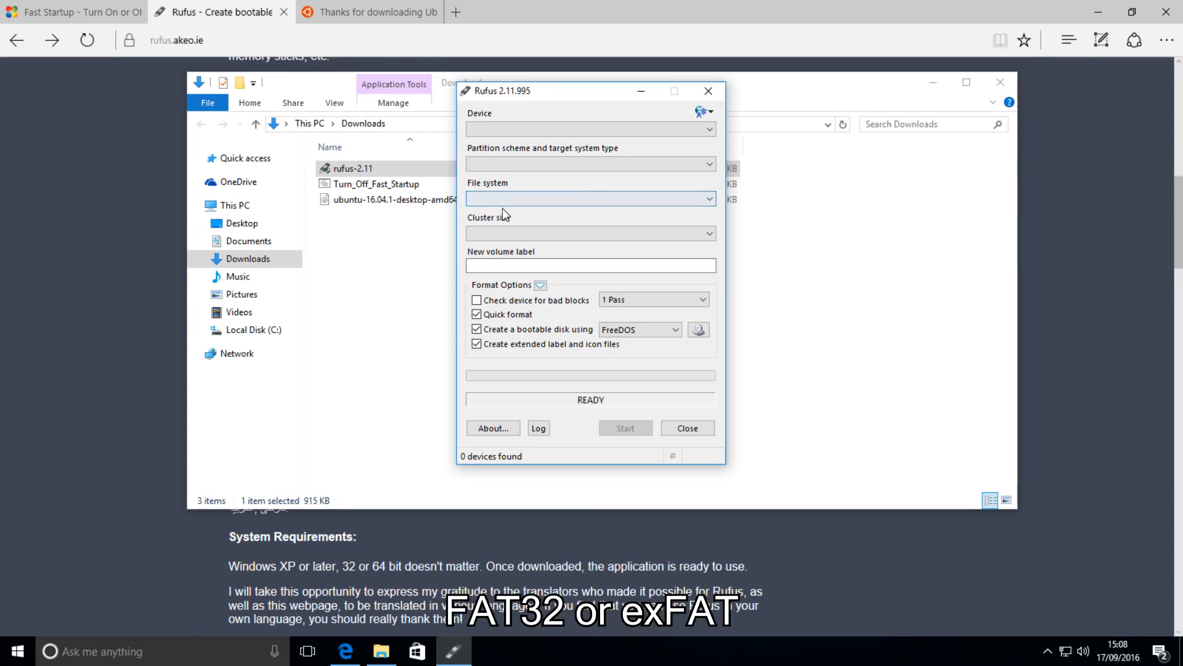
left_click(506, 234)
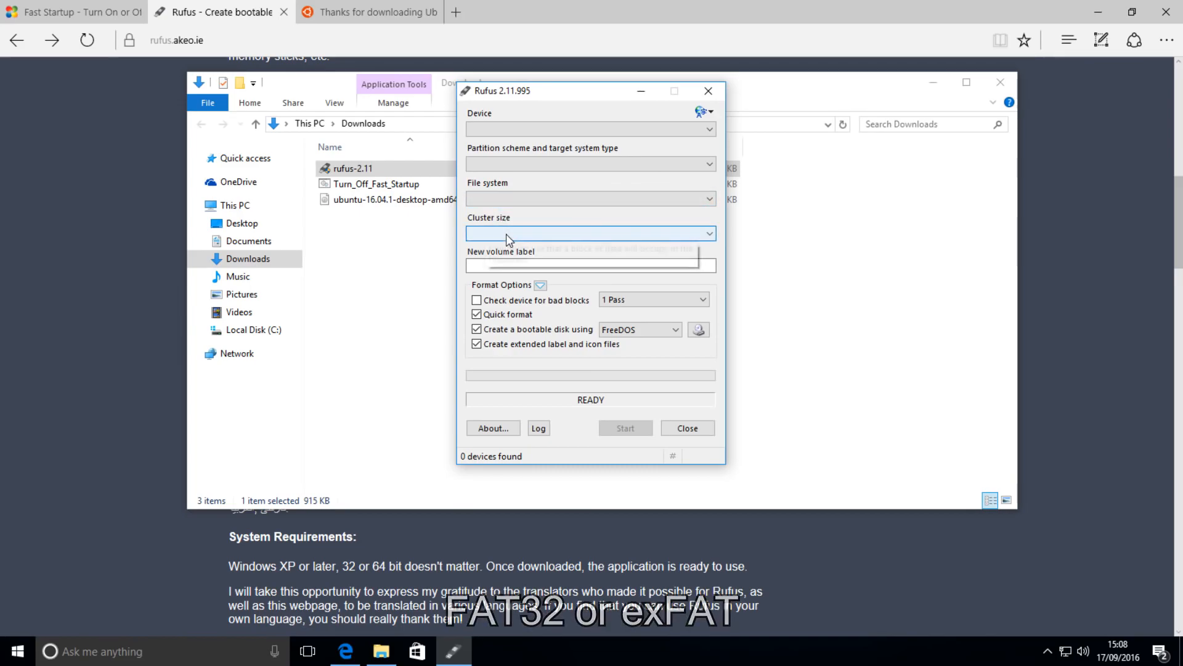
left_click(510, 265)
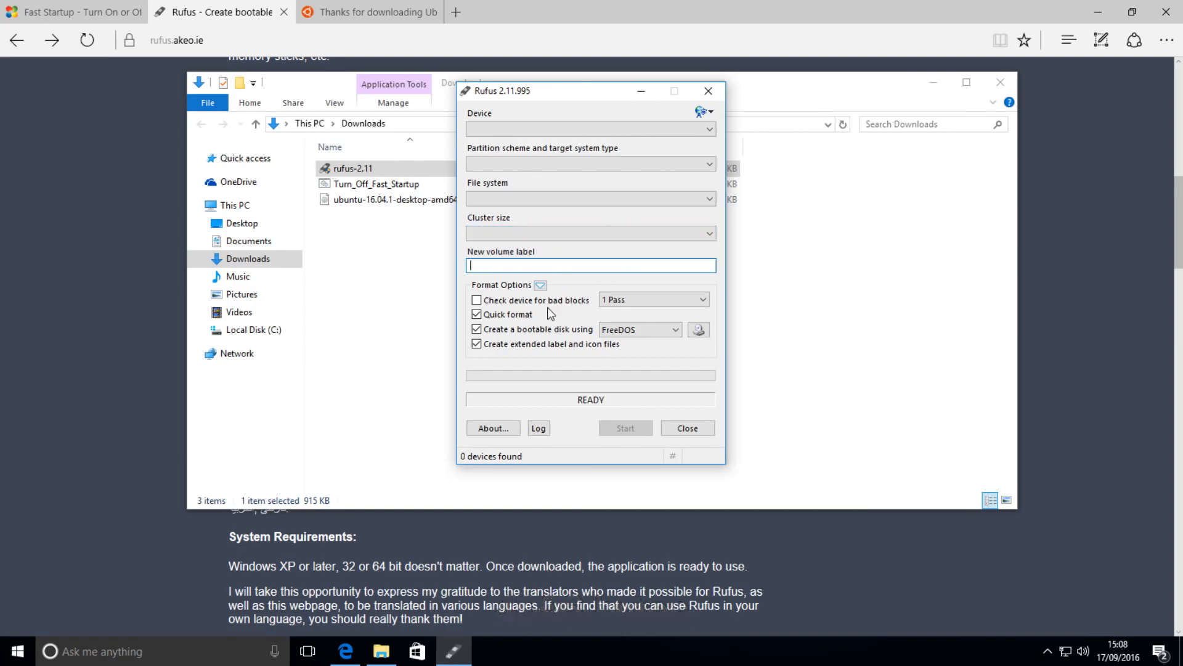
Load ubuntu-16.04.1-desktop-amd64 as the ISO Image for the bootable disk, and close Rufus
left_click(618, 331)
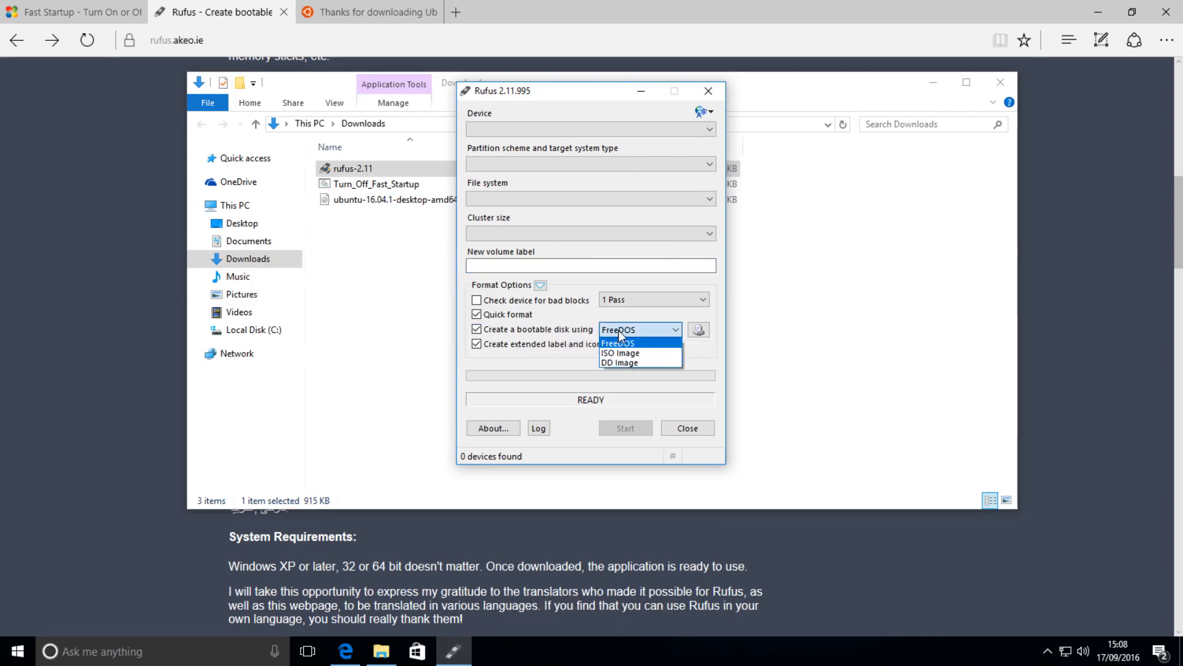
left_click(618, 348)
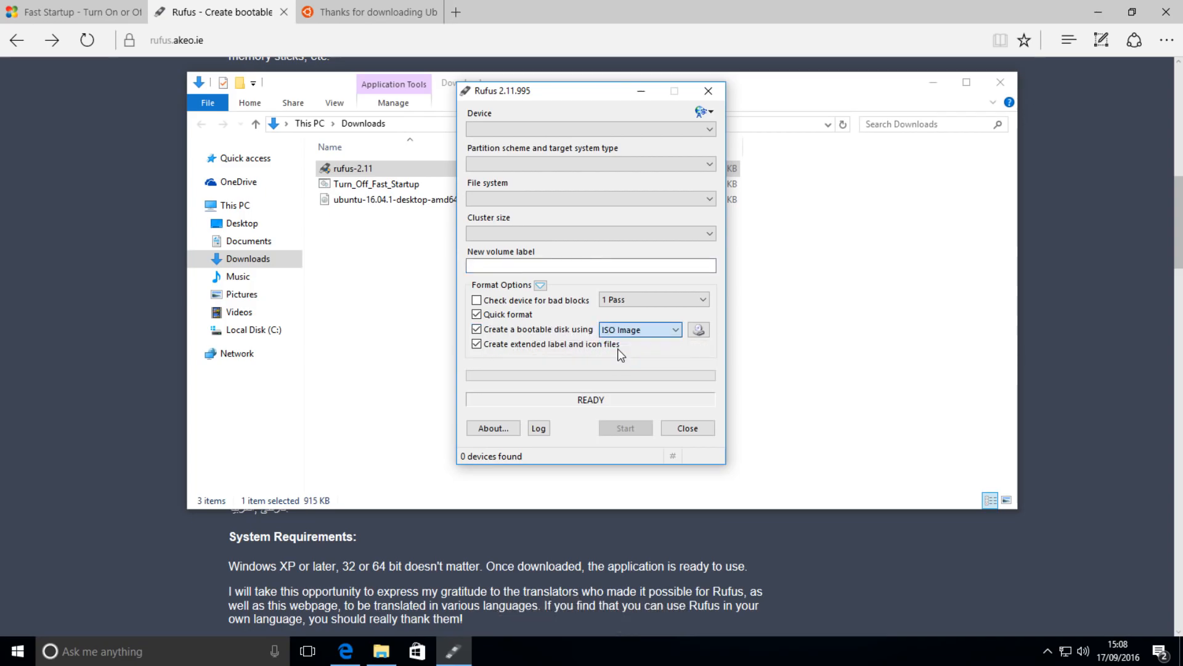
left_click(697, 331)
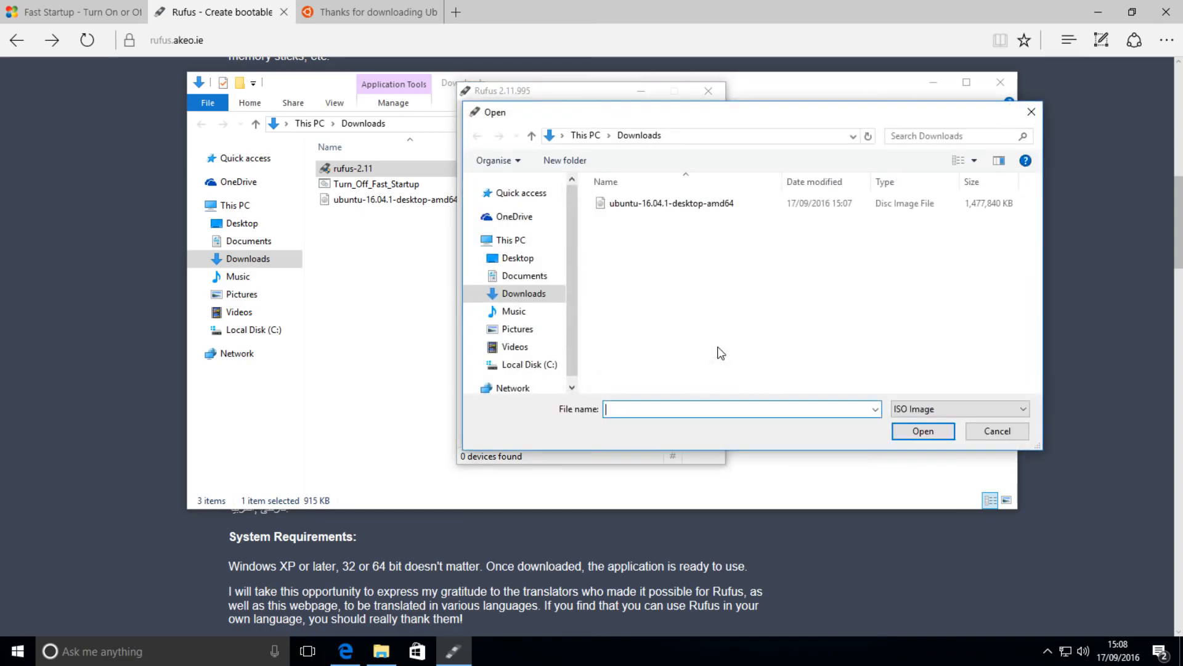
double_click(675, 204)
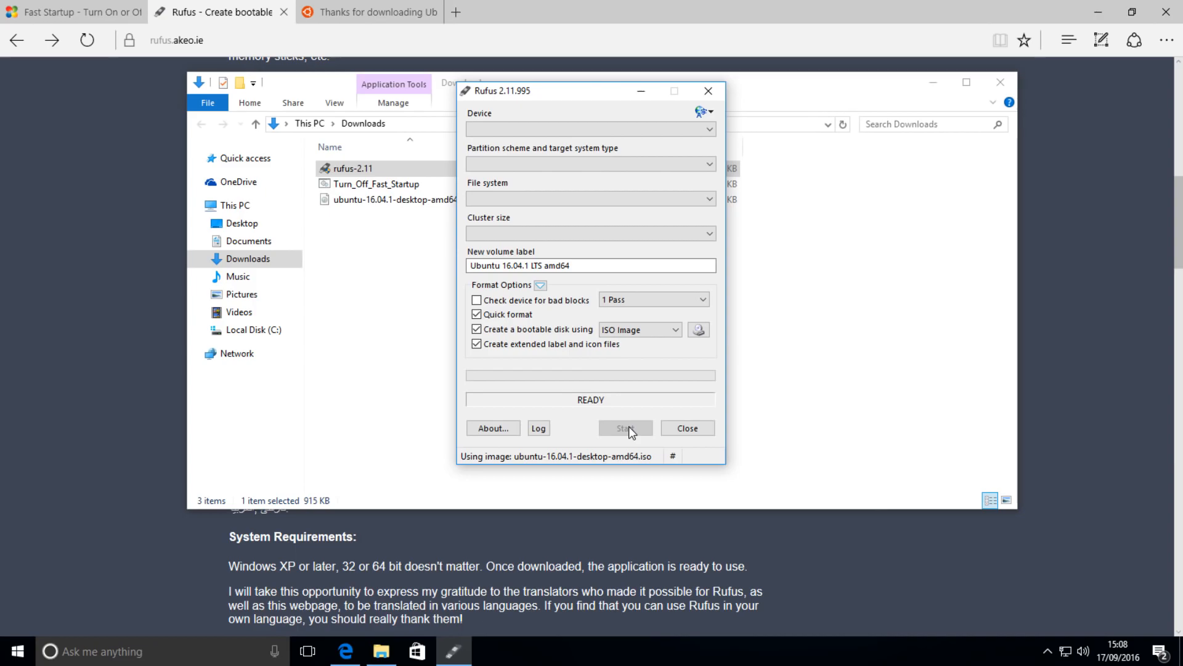
left_click(687, 428)
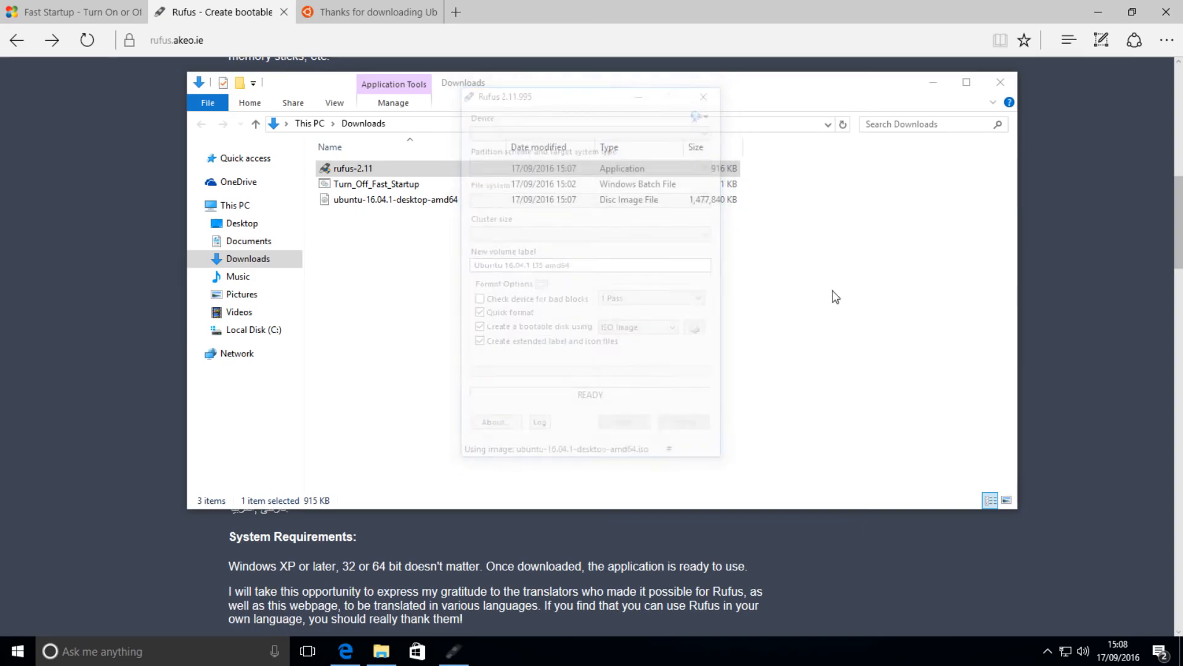
Close the Downloads folder window and the web browser with all its open tabs
left_click(1001, 81)
left_click(1168, 14)
left_click(548, 361)
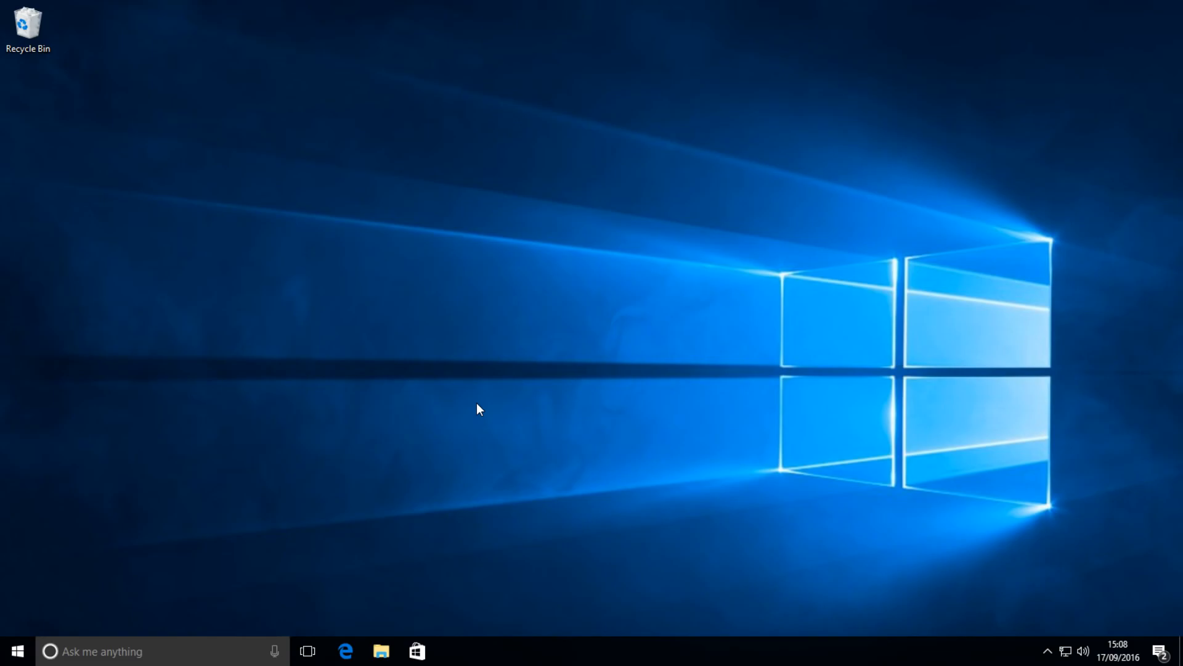
Search Windows for "disk manag" and open the tool to create and format hard disk partitions
key("super")
type("d")
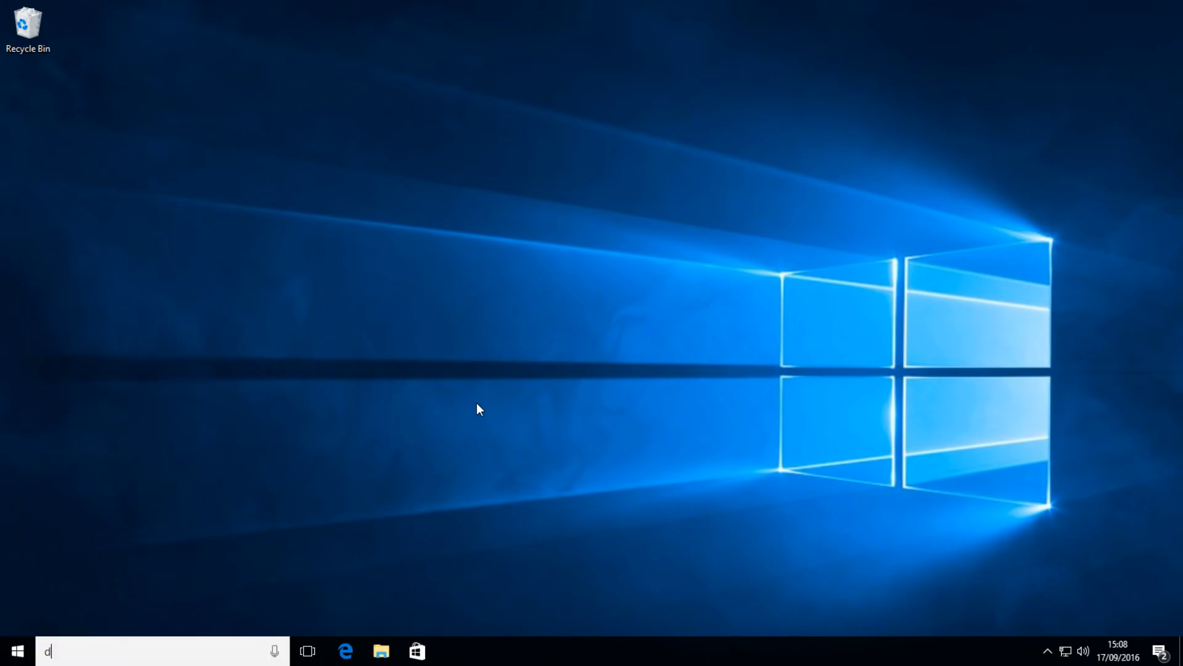
type("isk manag")
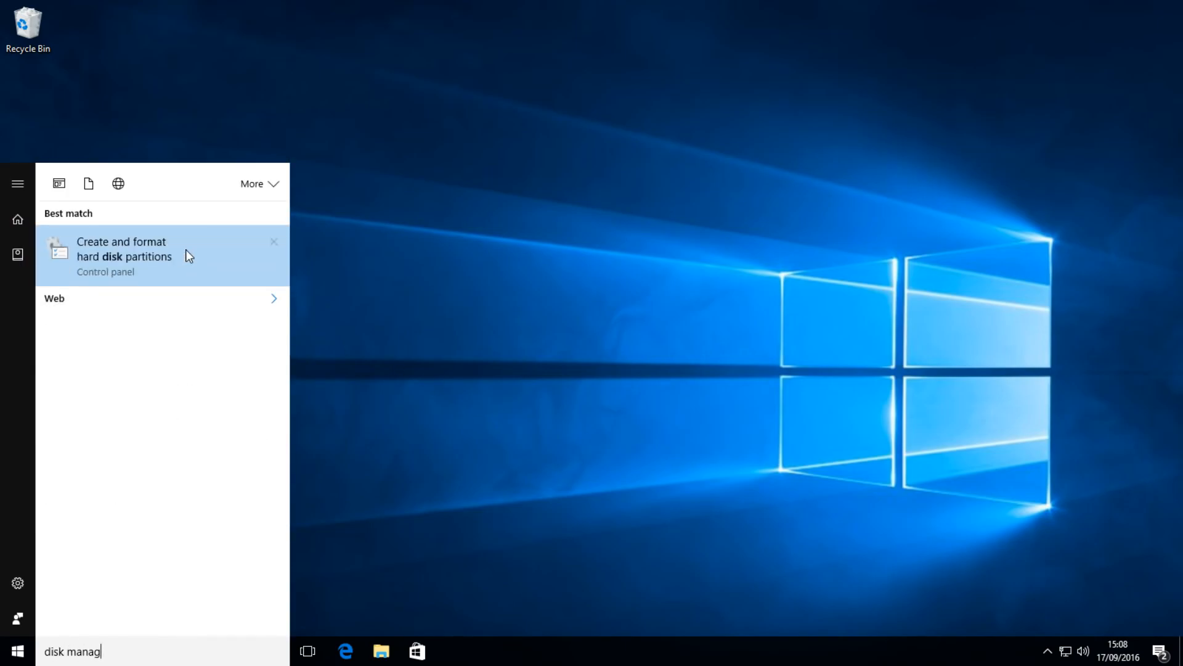
left_click(148, 265)
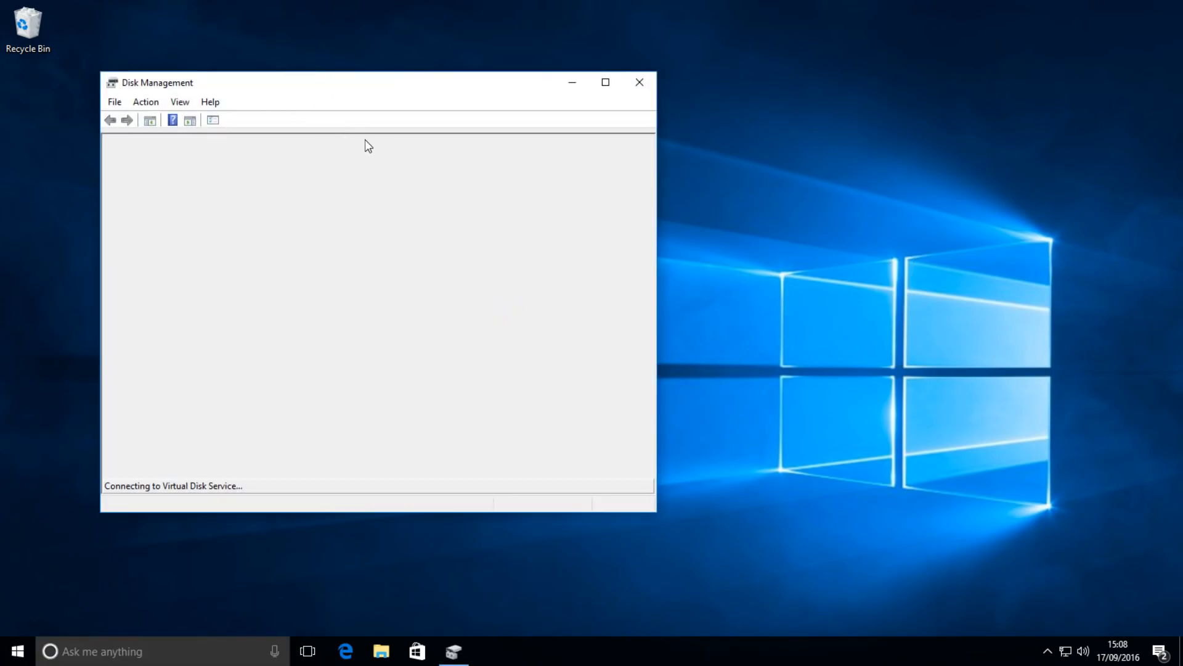
Start shrinking the C: volume on Disk 0, with the amount of space to shrink ready for editing
left_click(232, 358)
left_click(126, 155)
left_click(405, 356)
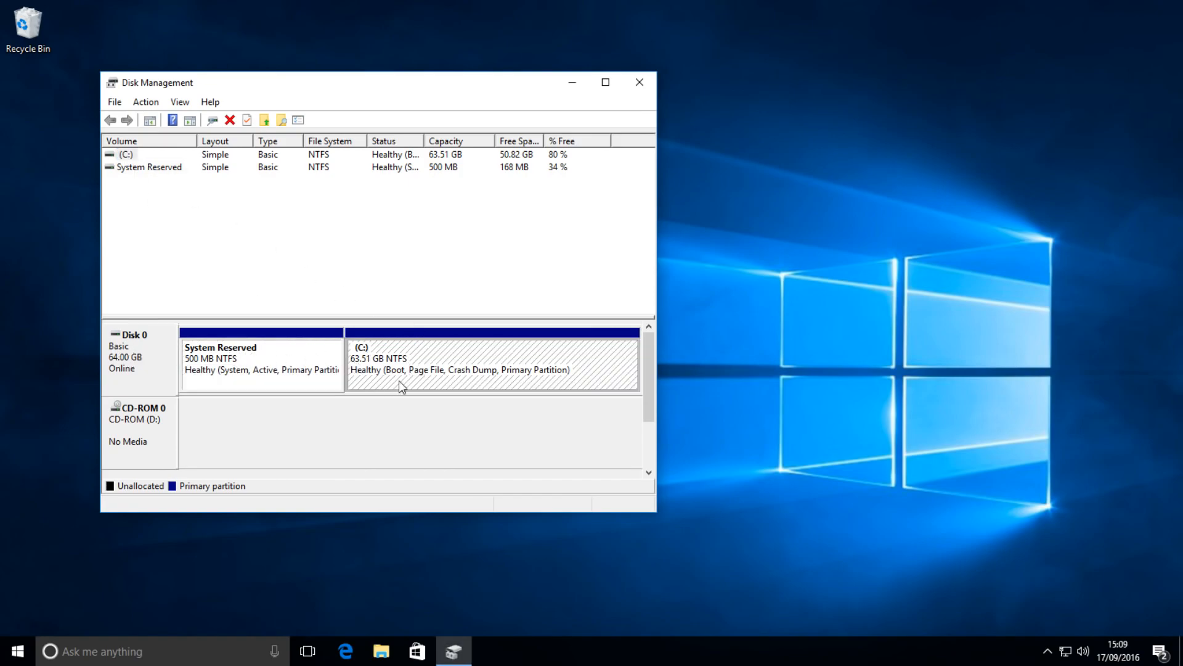
right_click(433, 360)
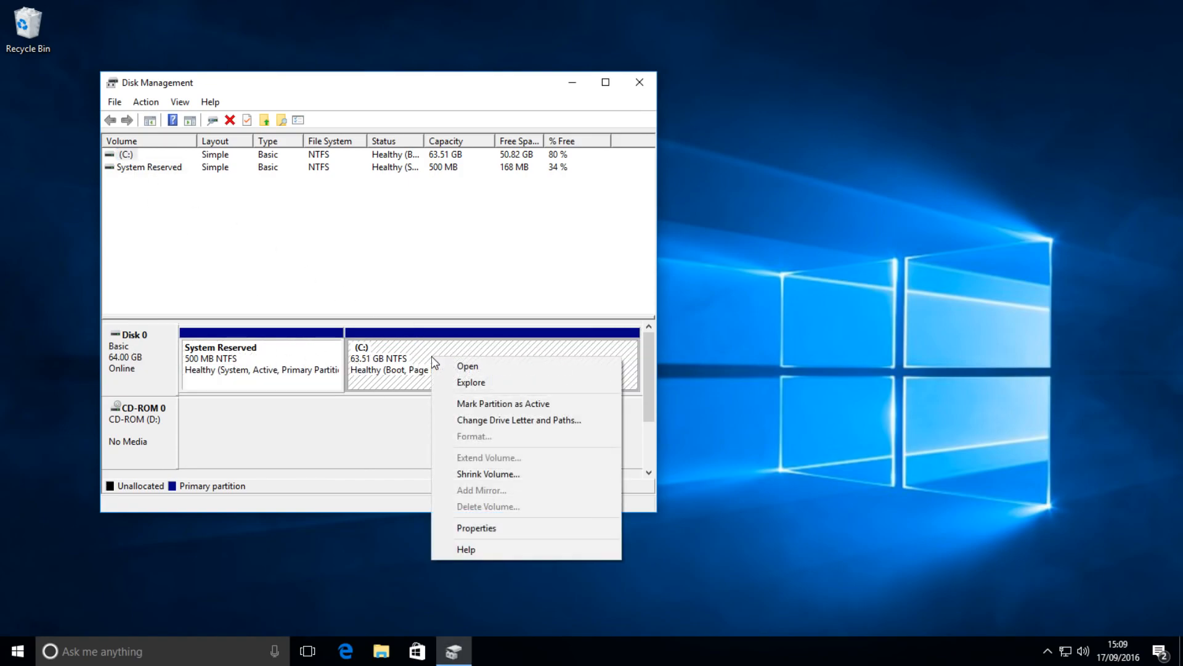
left_click(476, 473)
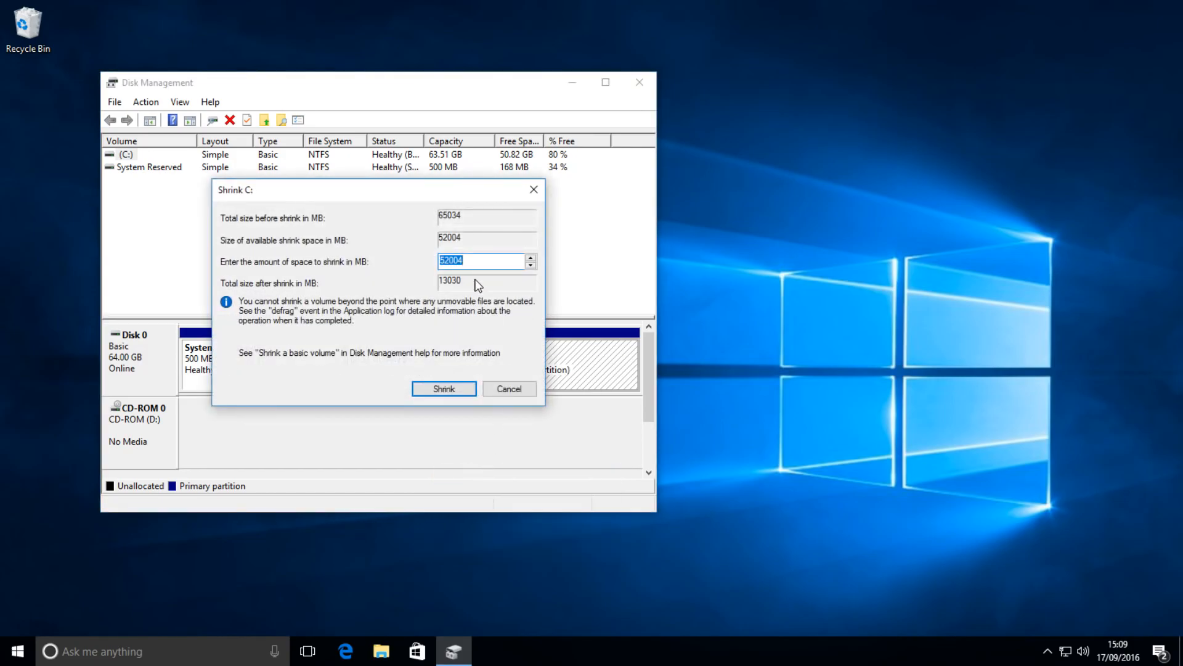
left_click(467, 261)
Open Calculator, work out 10 GB in megabytes as 10 × 1024, and close it again
key("super+r")
type("calc")
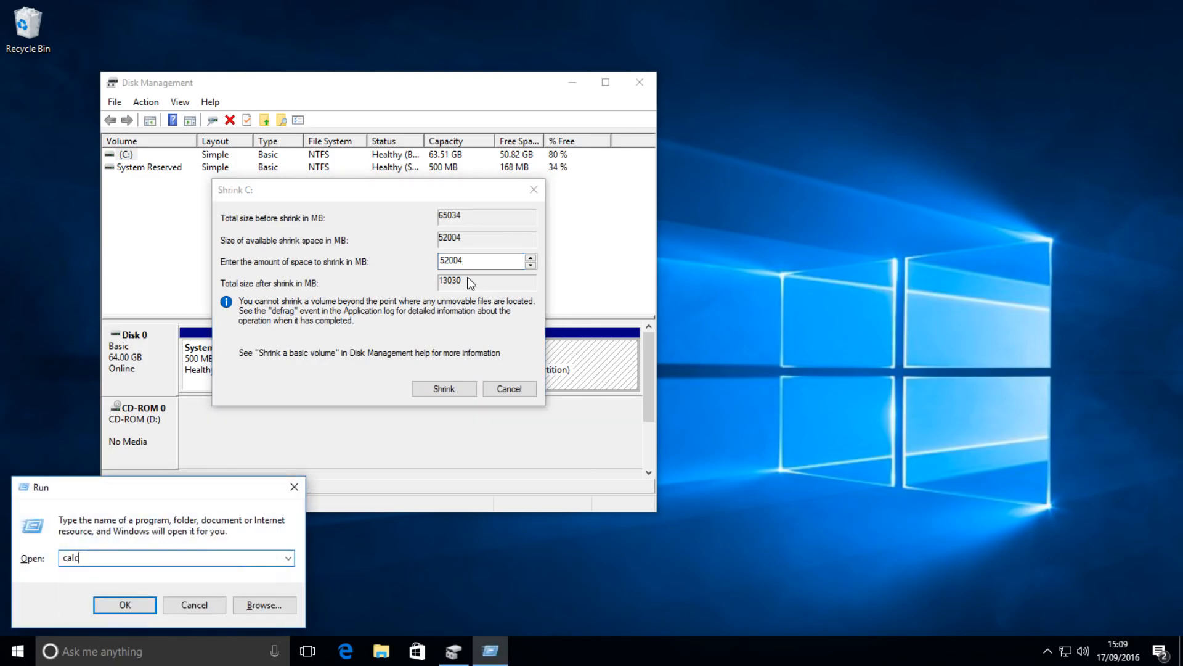
key("Return")
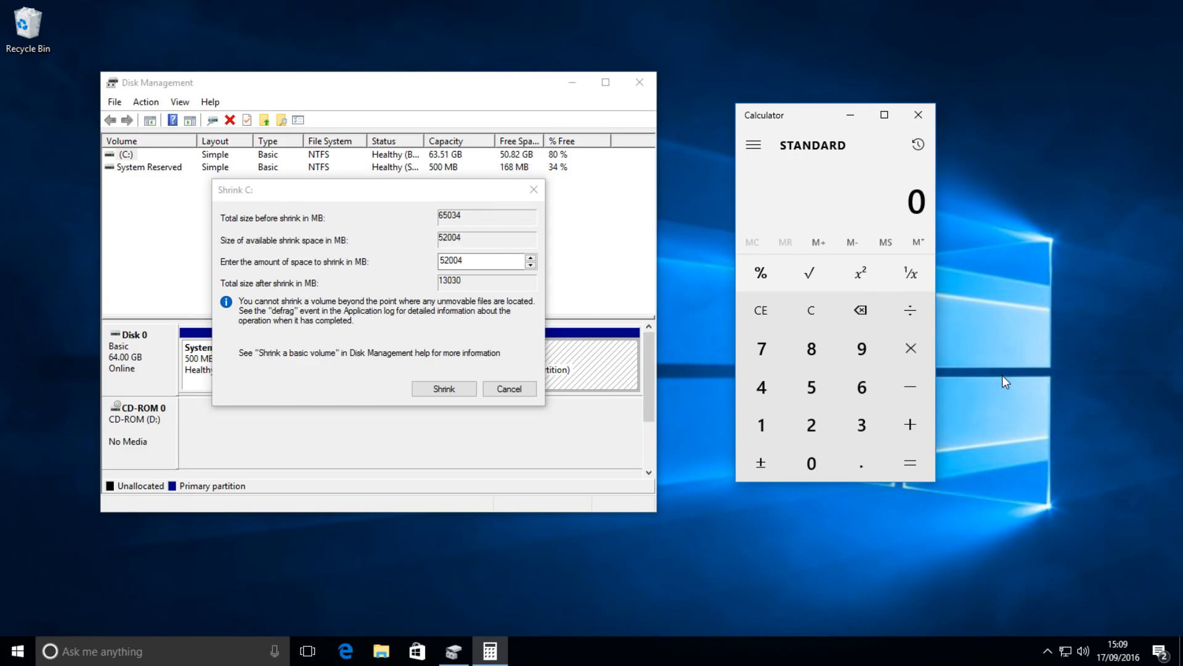
type("10*")
type("24")
key("Return")
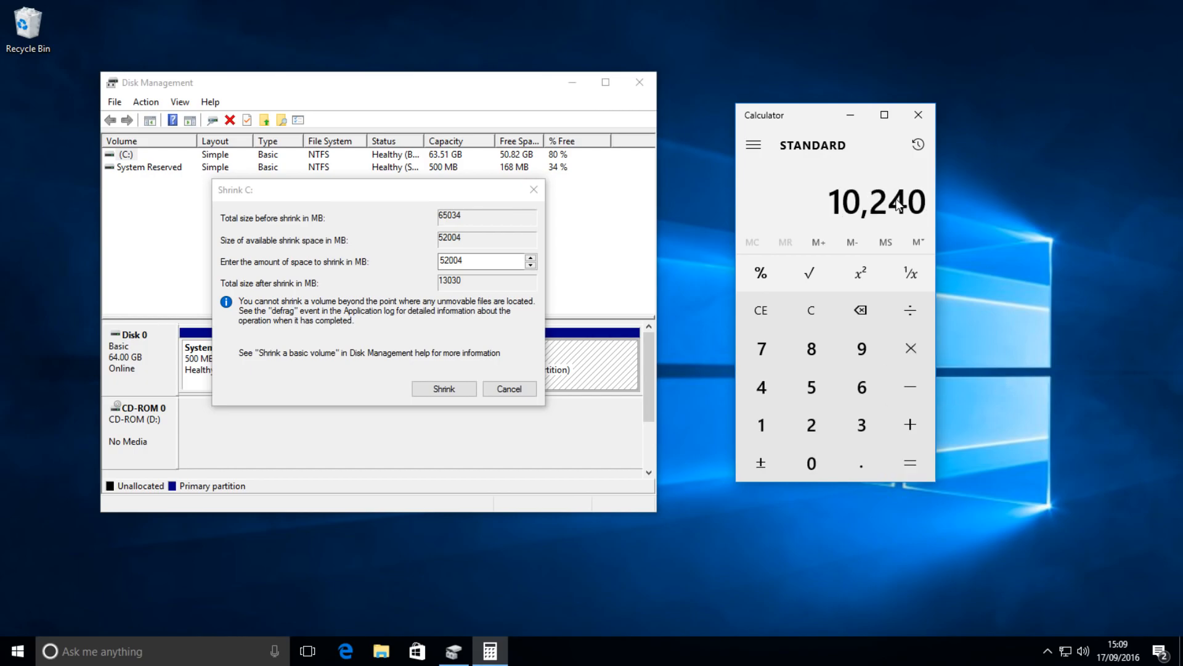
left_click(918, 114)
Shrink the C: volume by 10240 MB and close Disk Management
double_click(512, 260)
type("10240")
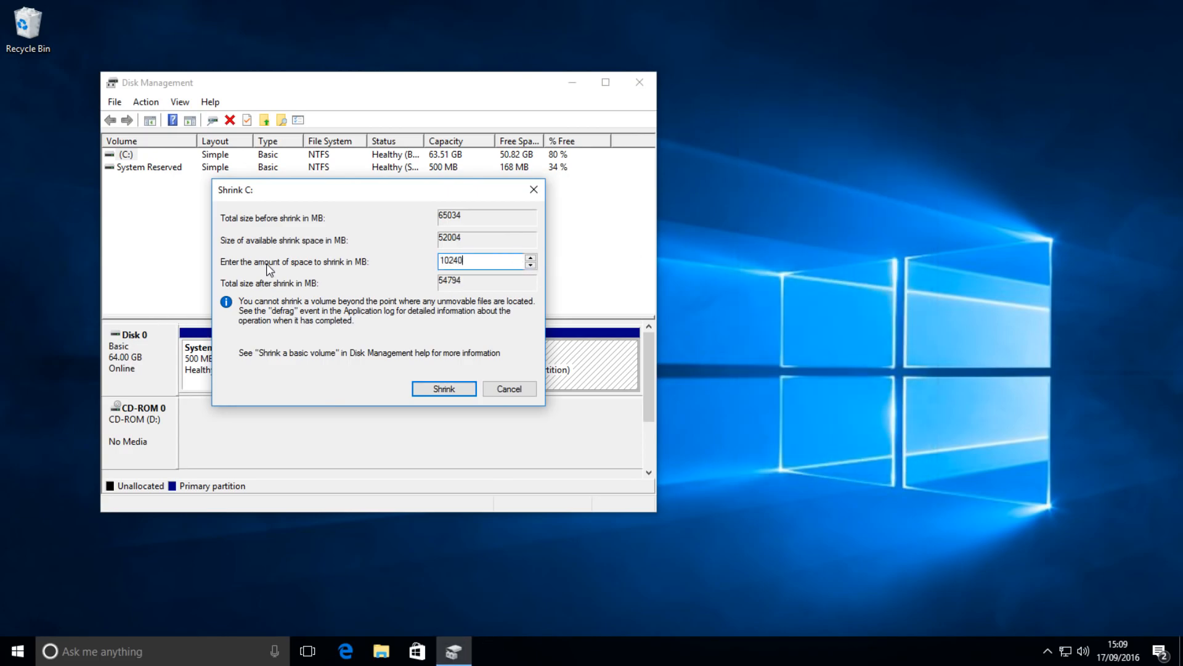
double_click(472, 261)
left_click(472, 262)
left_click(462, 393)
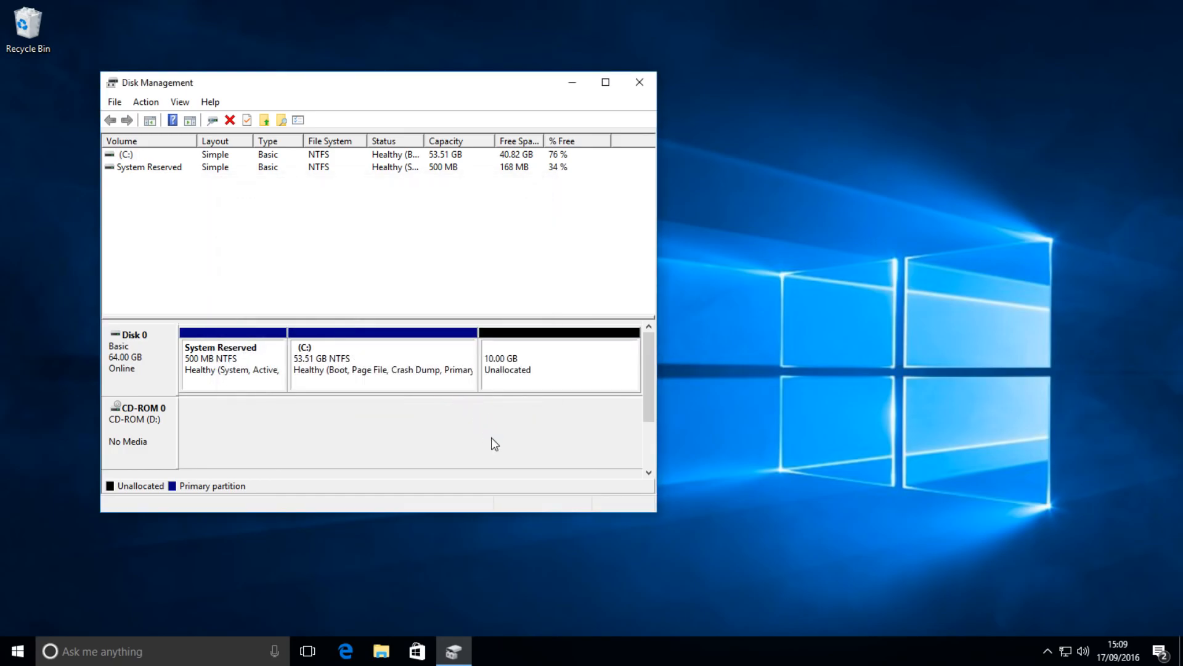
left_click(591, 359)
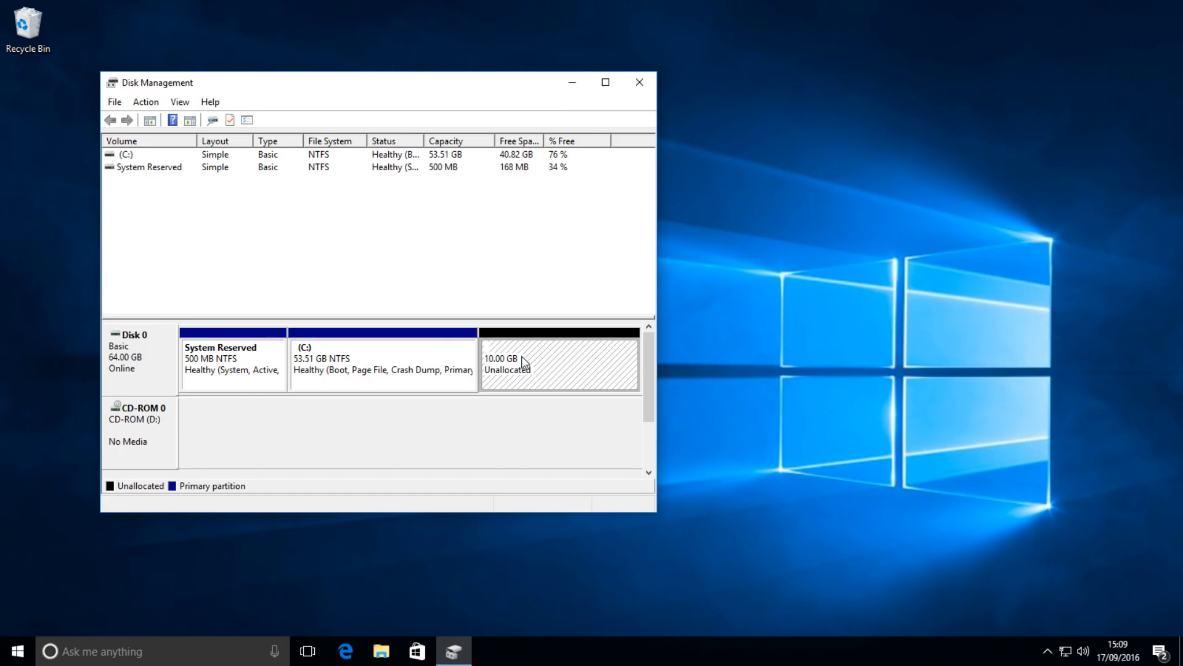
left_click(639, 82)
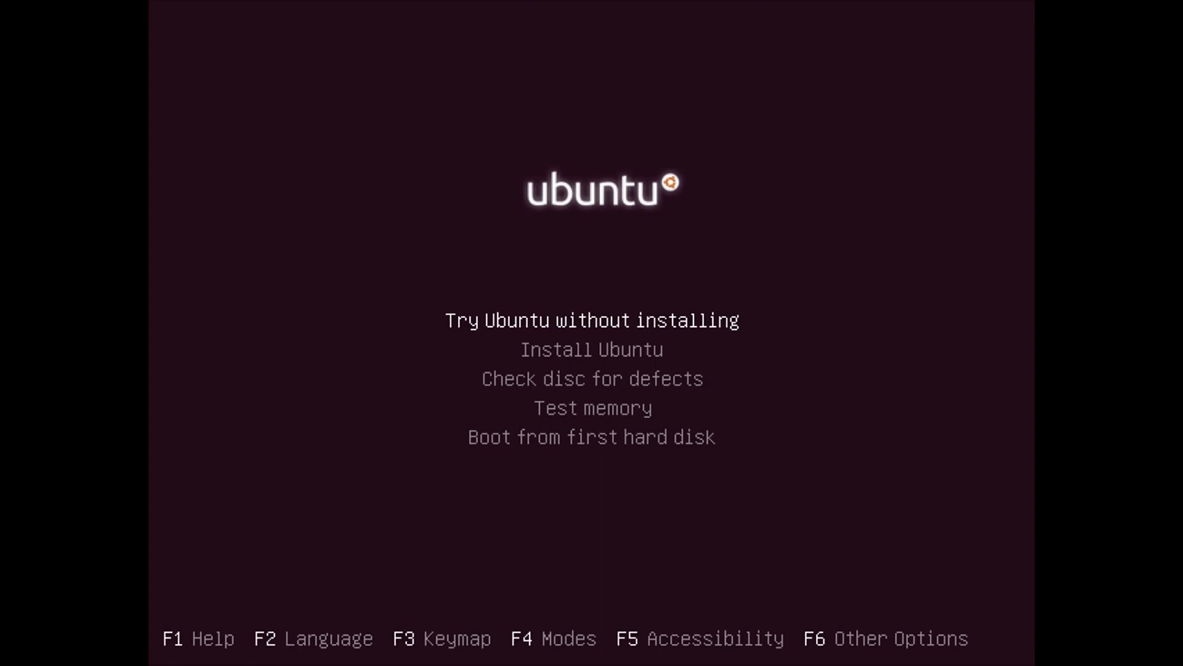
Run Check disc for defects from the Ubuntu boot menu and reboot the system when it finishes
key("Down")
key("Down")
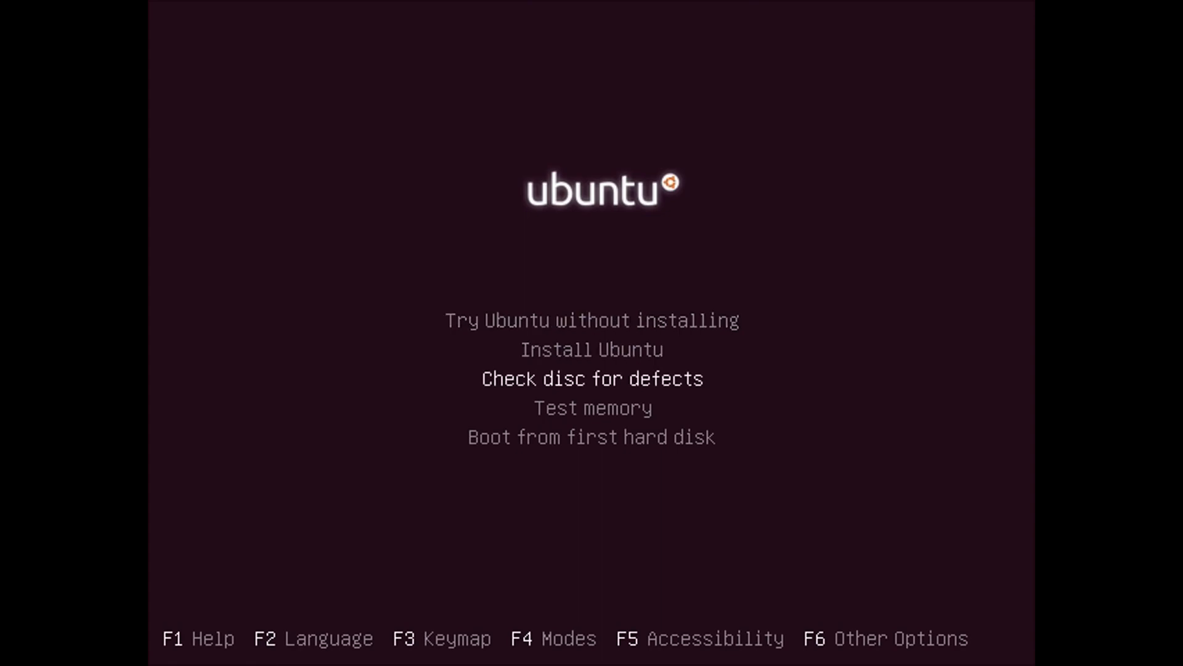
key("Down")
key("Down")
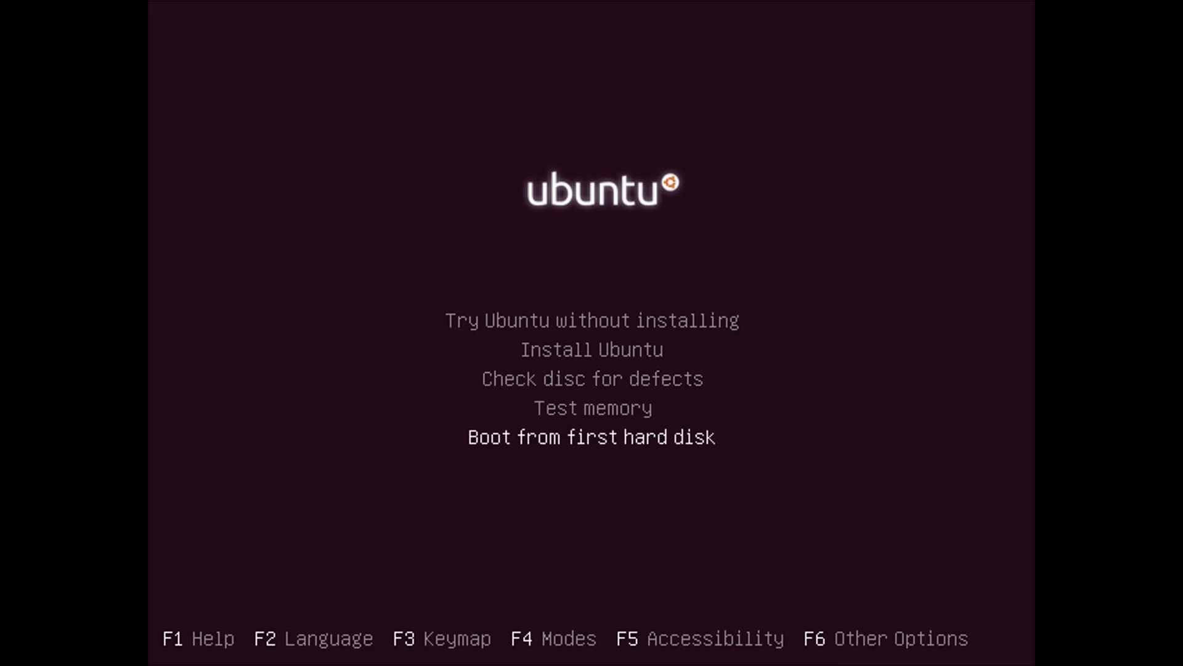
key("Up")
key("Up")
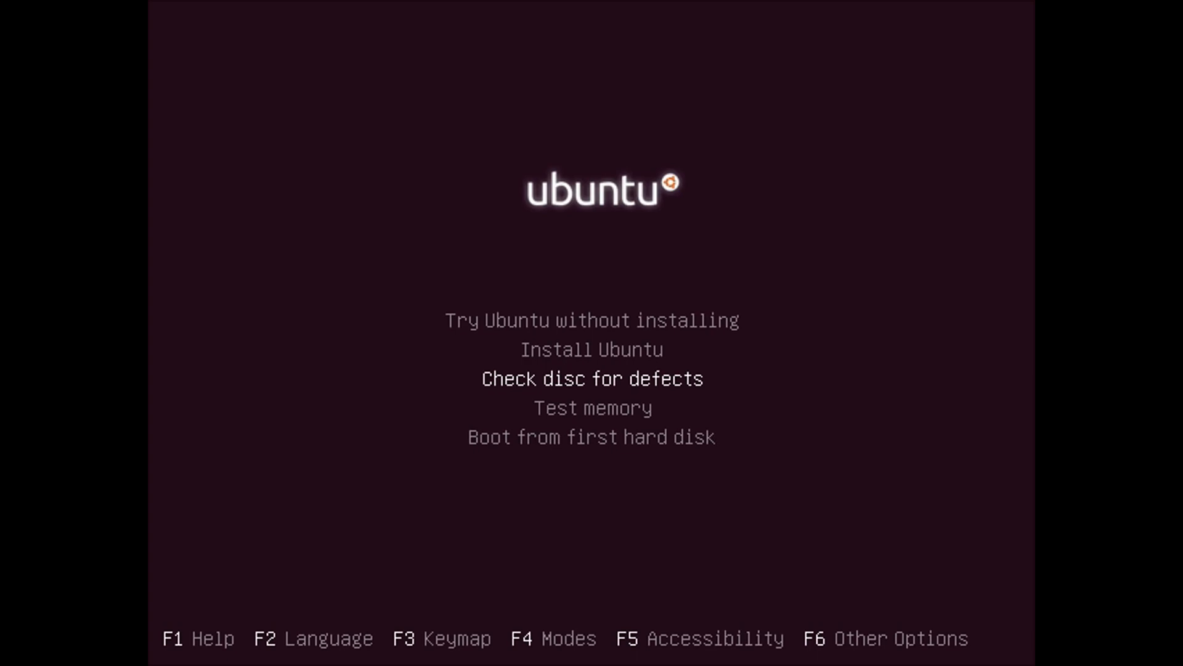
key("Return")
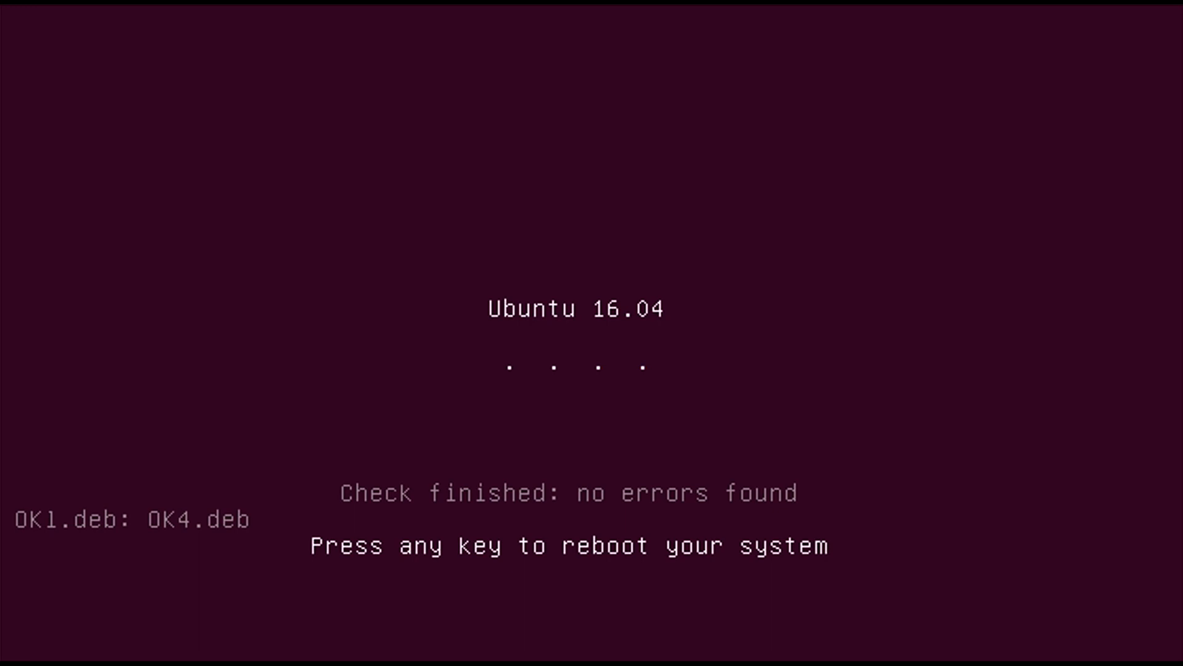
key("Return")
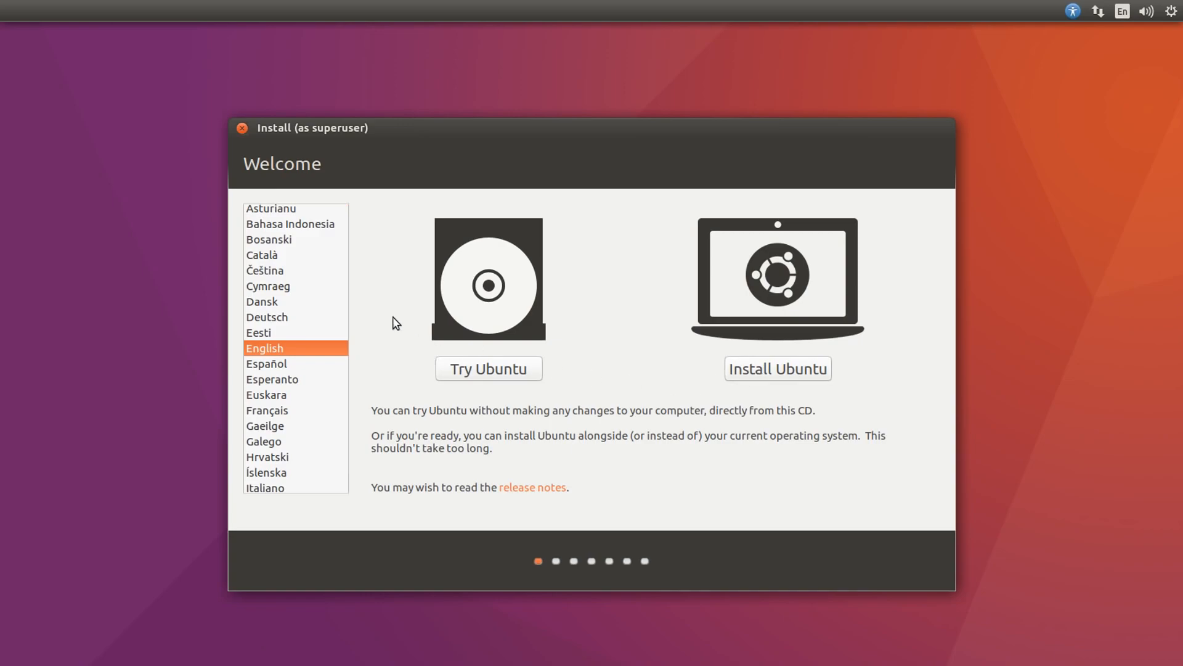
Start installing Ubuntu in English, with updates downloaded during installation and third-party software included
scroll(292, 325, "down", 2)
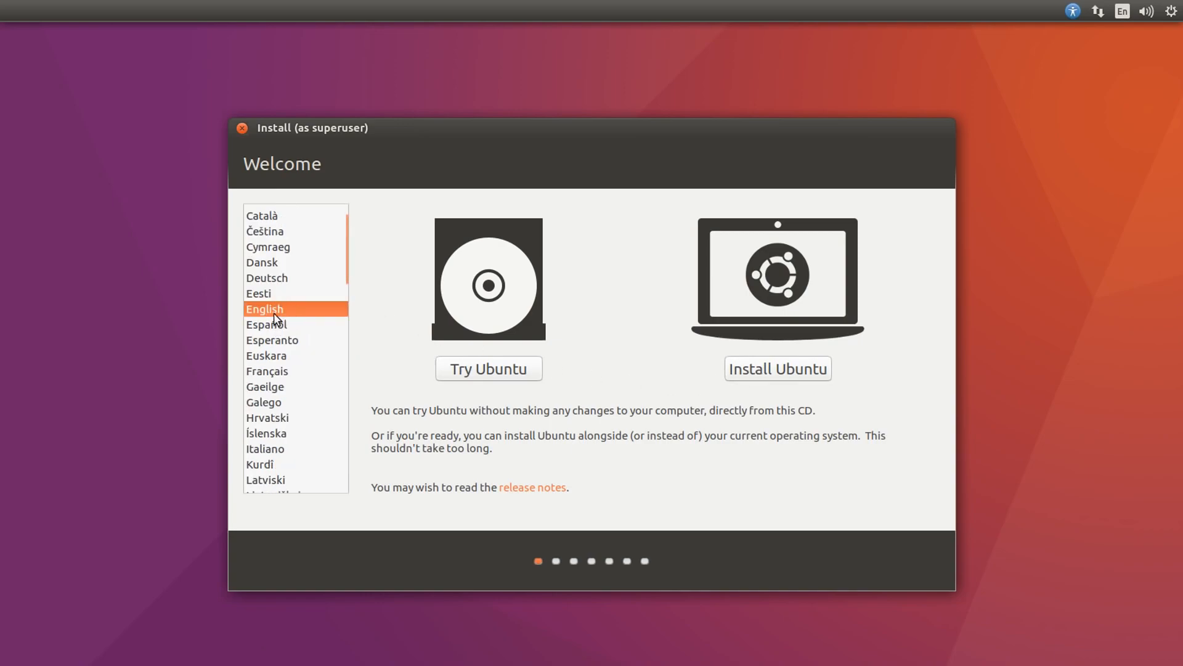
left_click(780, 371)
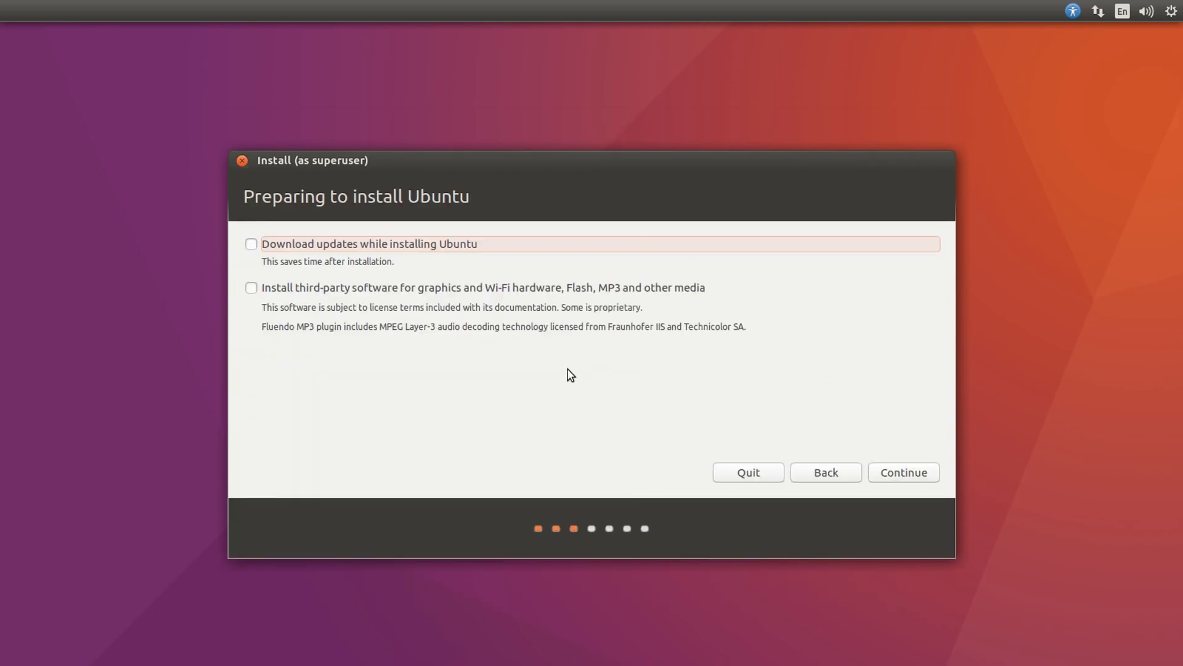
left_click(254, 245)
left_click(252, 290)
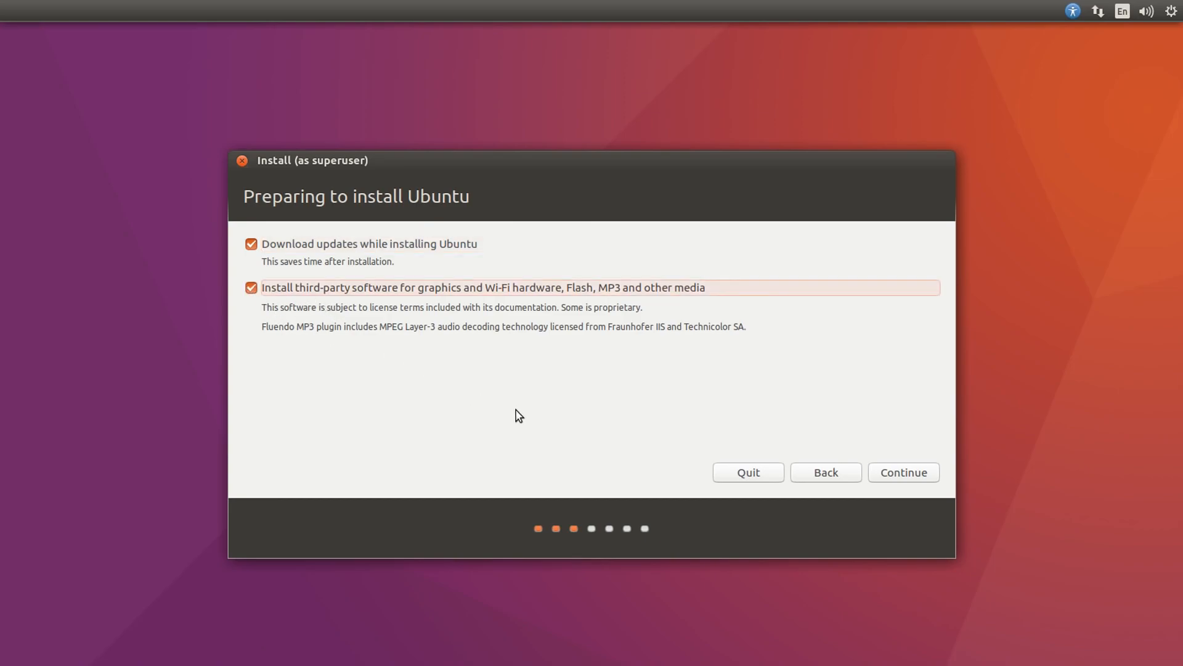
left_click(893, 477)
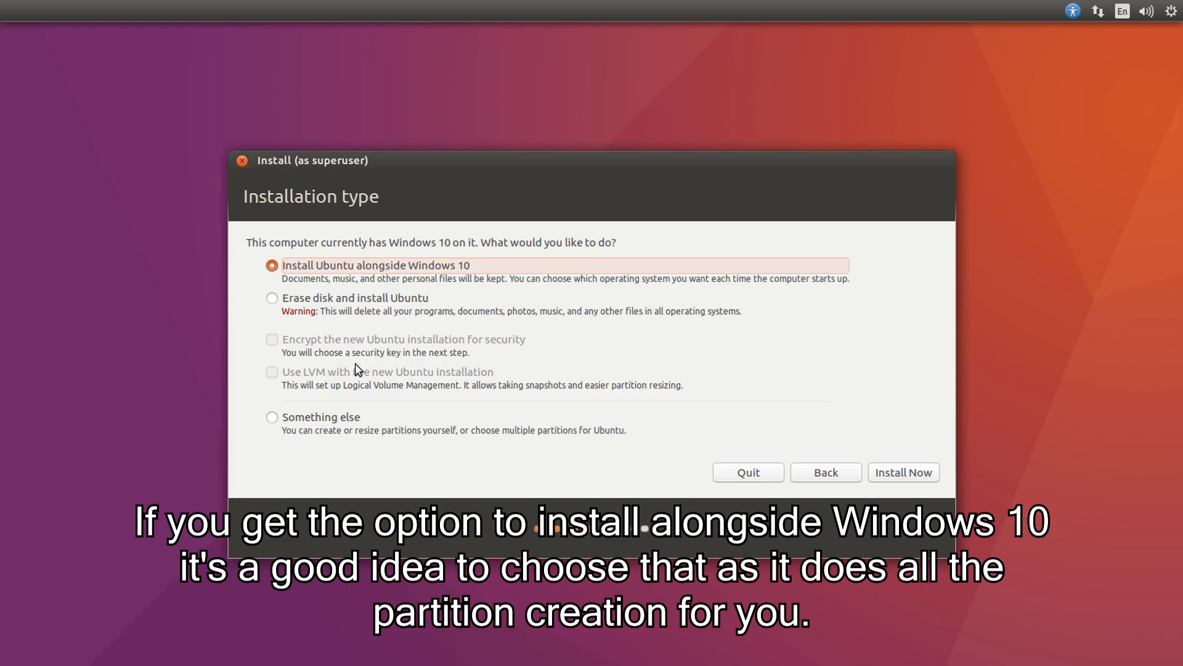
Choose Something else as the installation type and create a 3072 MB logical swap area at the beginning of the free space
left_click(310, 418)
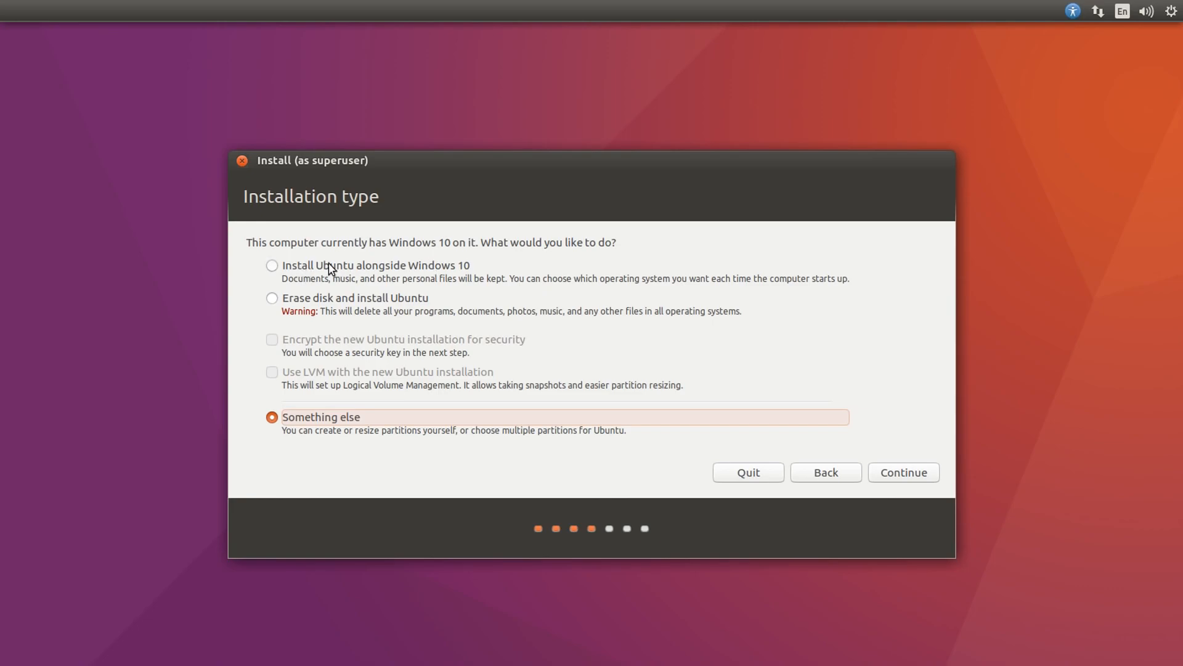
left_click(886, 472)
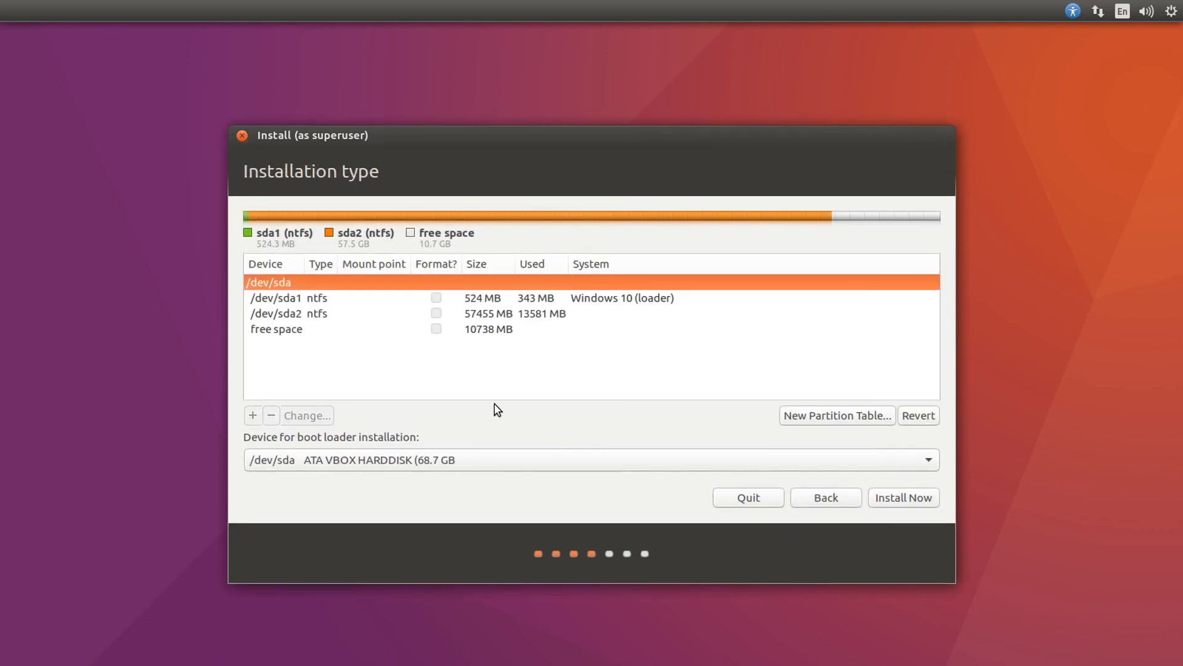
left_click(276, 331)
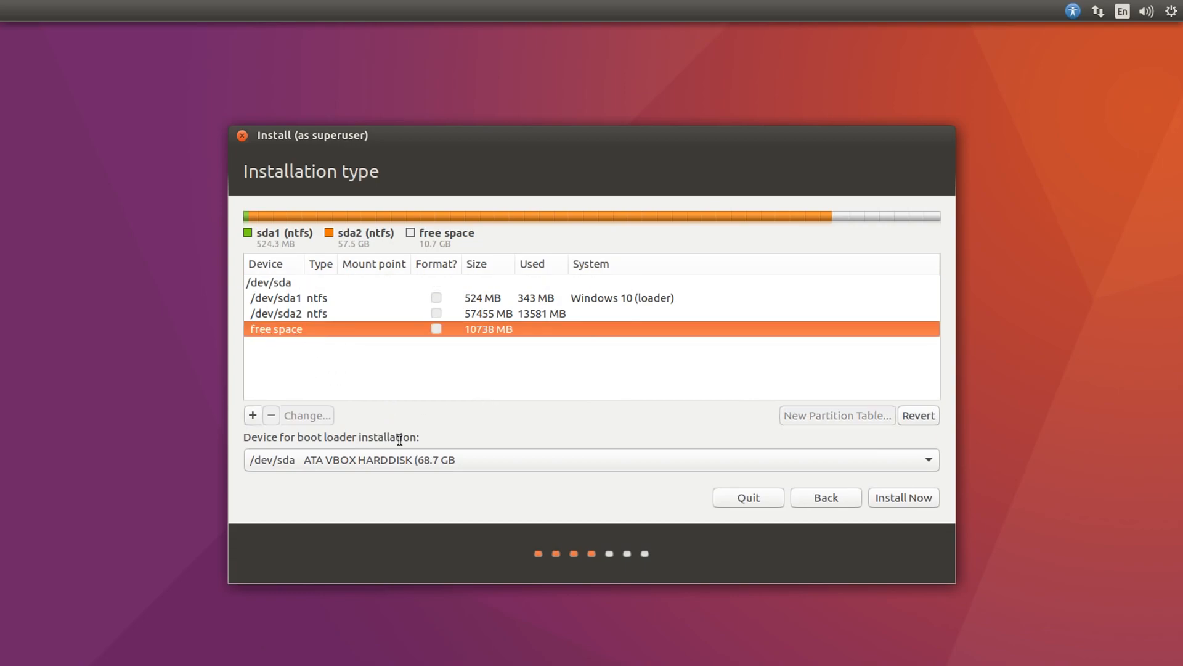
left_click(253, 416)
left_click(654, 358)
left_click(654, 360)
left_click(635, 250)
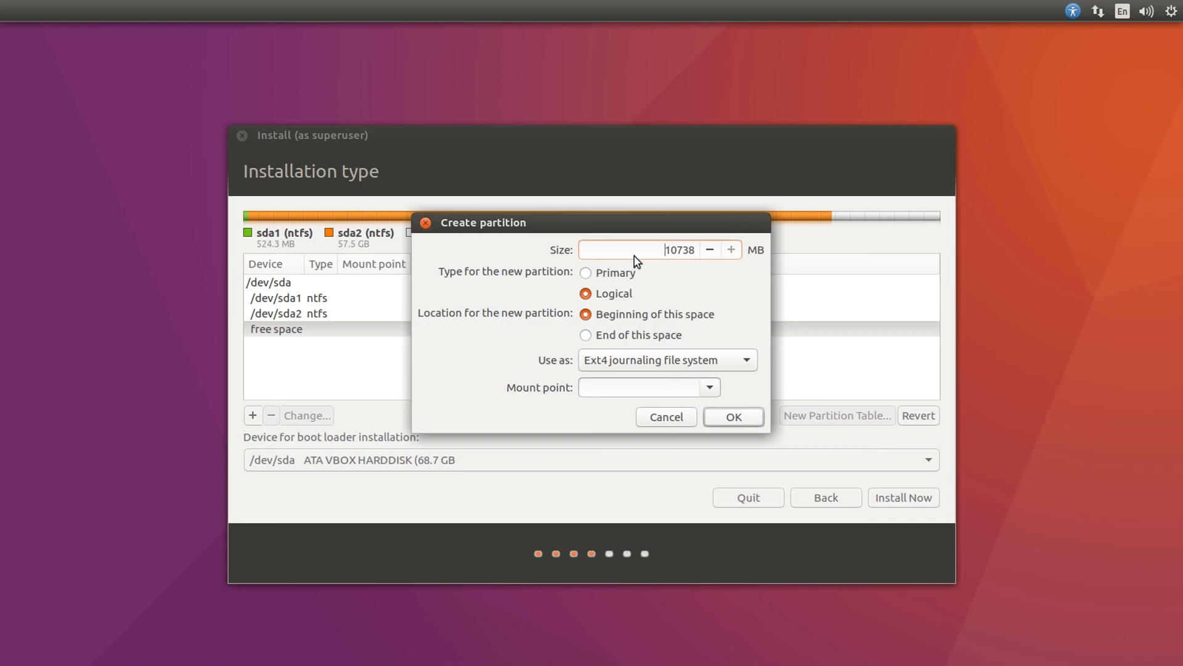
left_click(632, 367)
left_click(597, 362)
left_click(597, 362)
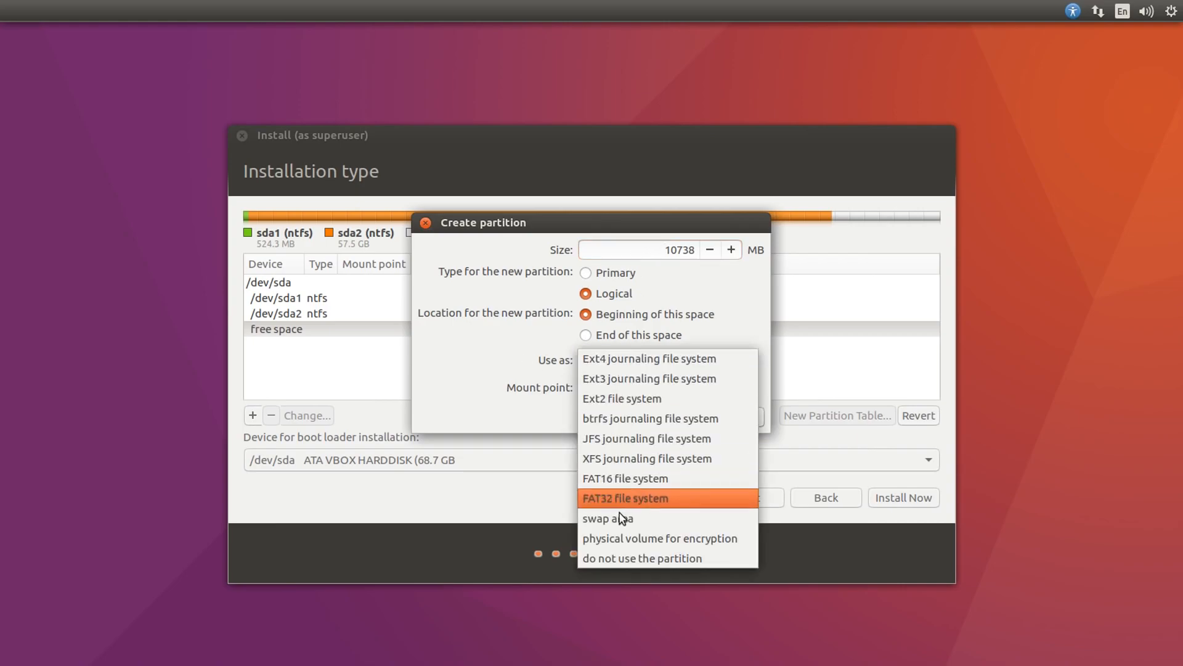
left_click(619, 515)
double_click(635, 253)
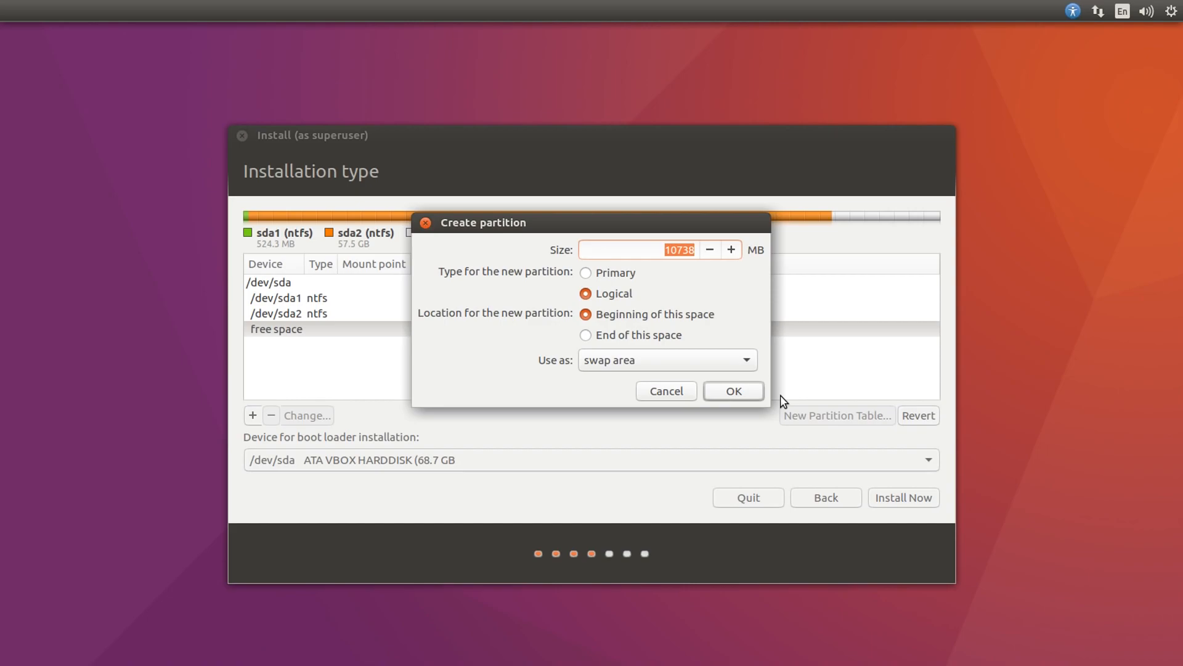
type("3072")
left_click_drag(672, 250, 682, 249)
left_click(636, 253)
left_click(732, 392)
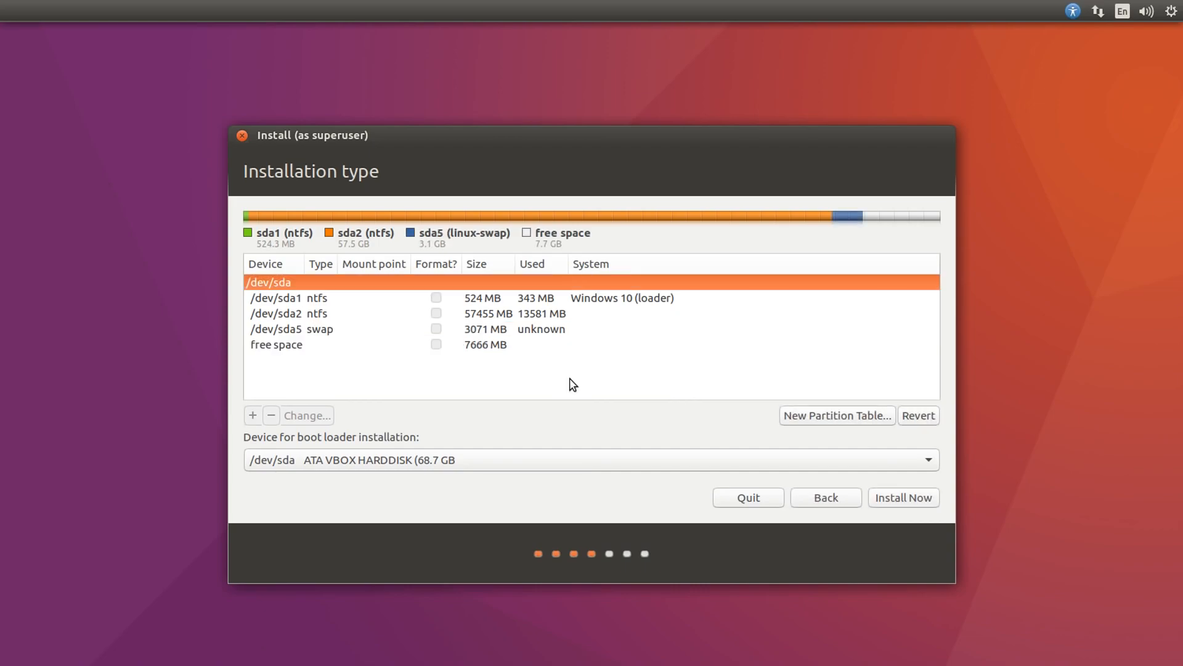
Create a 7666 MB logical Ext4 journaling partition in the remaining free space with / as its mount point
left_click(314, 348)
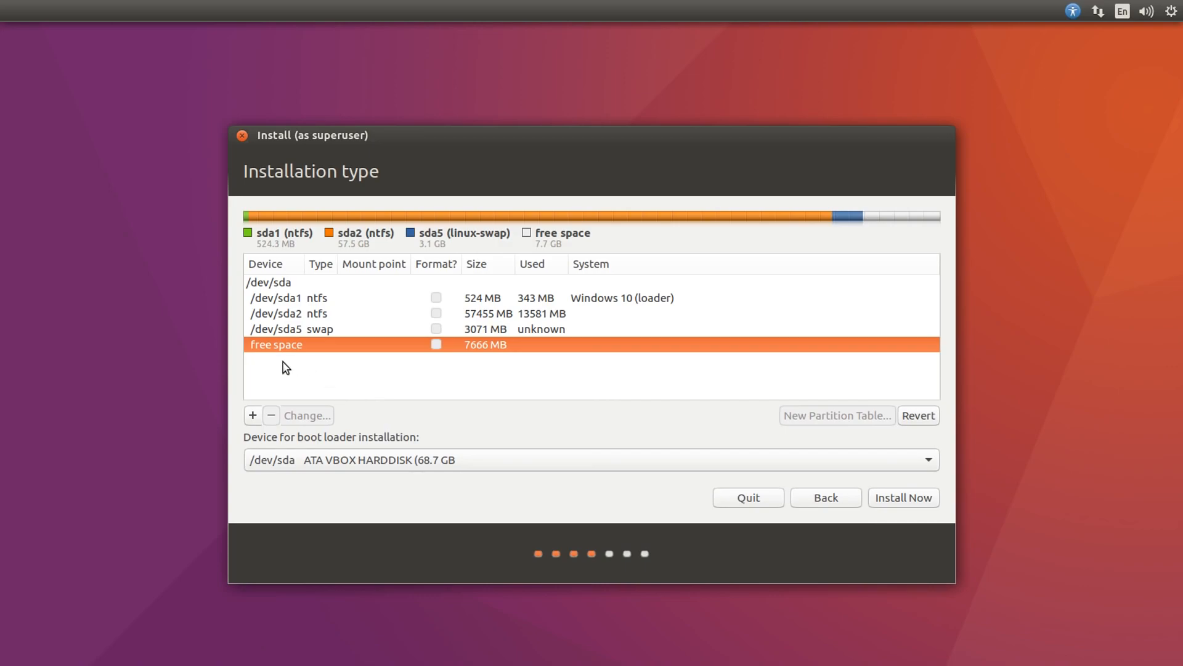
left_click(252, 415)
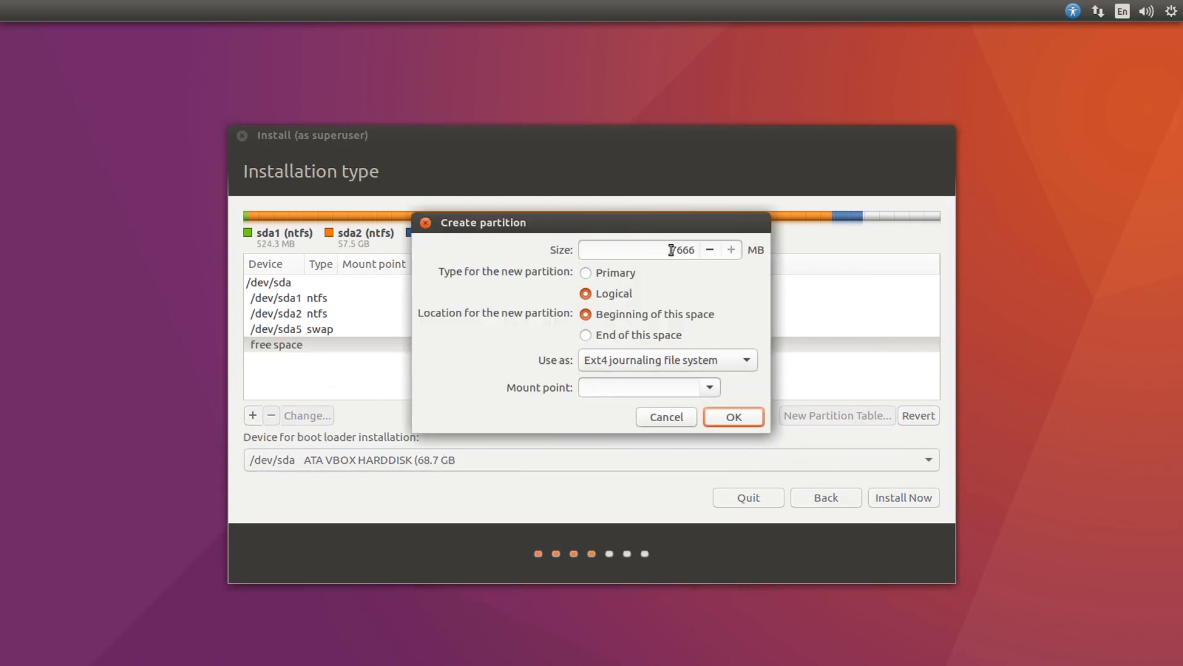
left_click(637, 364)
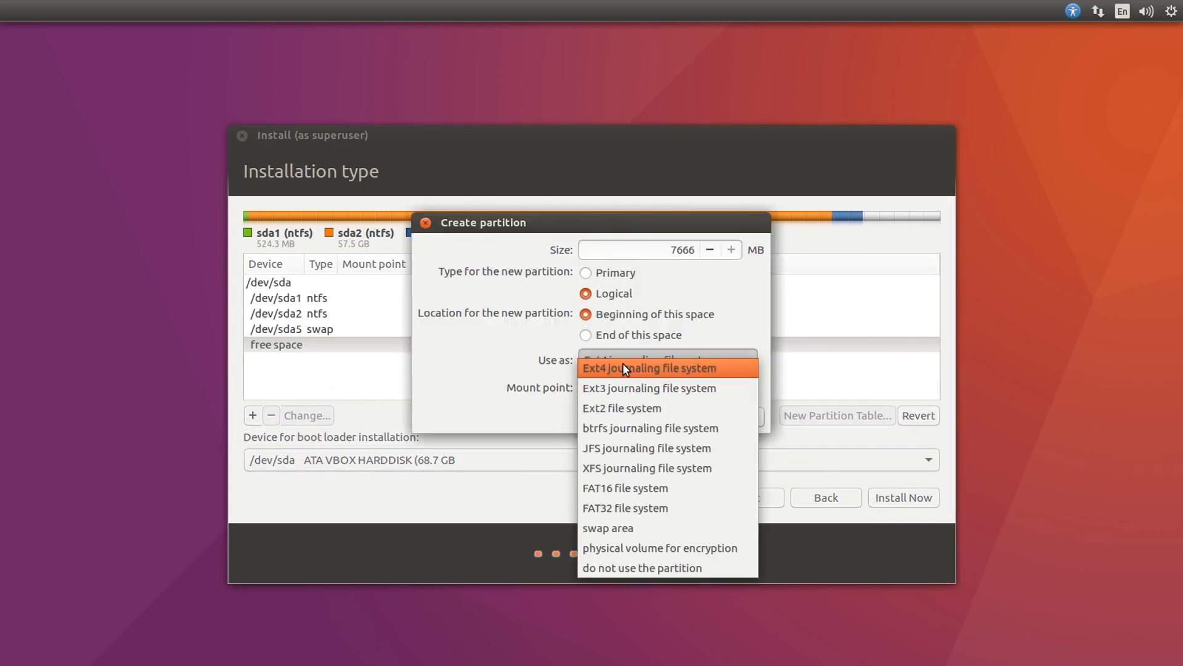
left_click(451, 354)
left_click(710, 388)
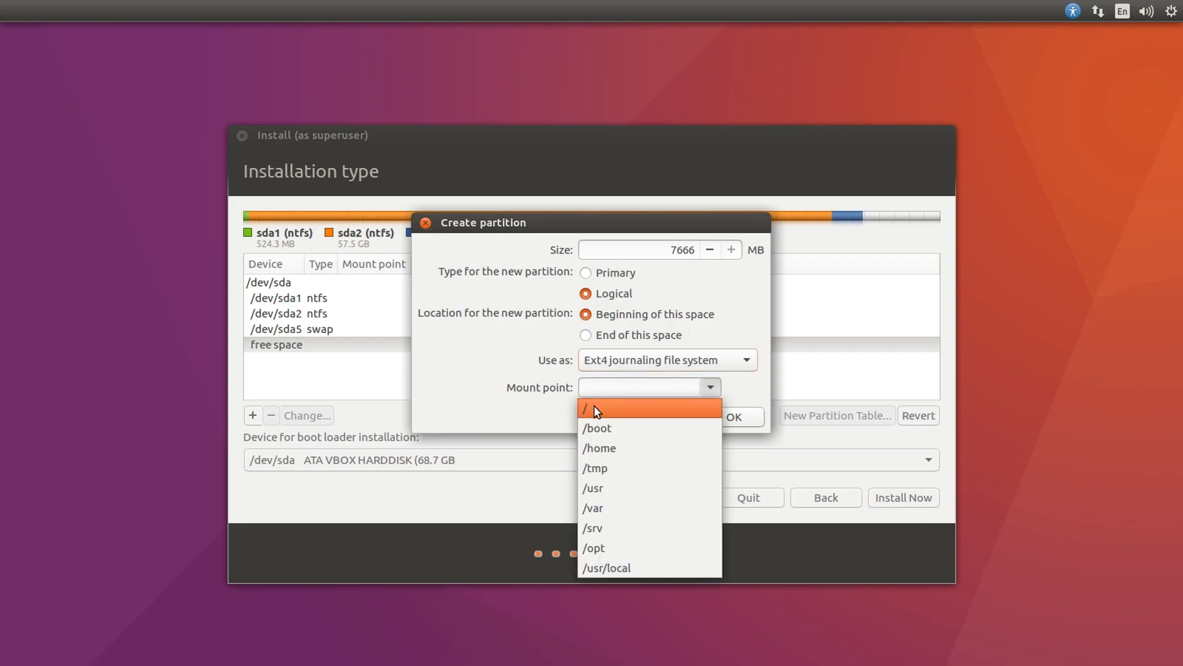
left_click(597, 408)
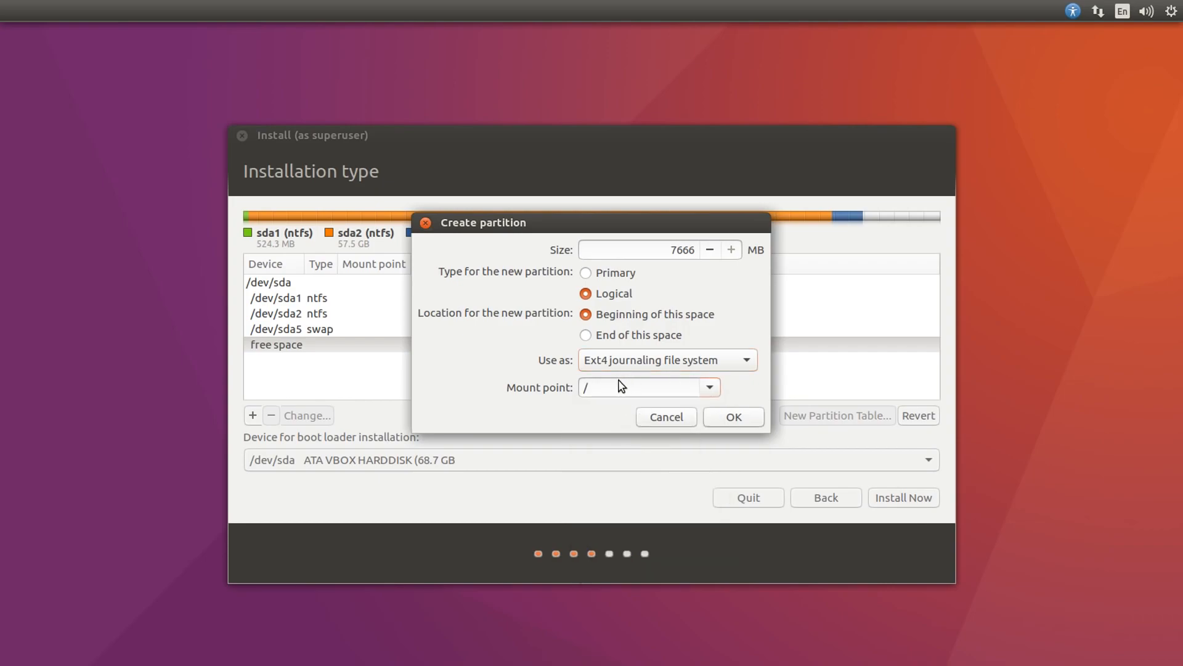
left_click(734, 417)
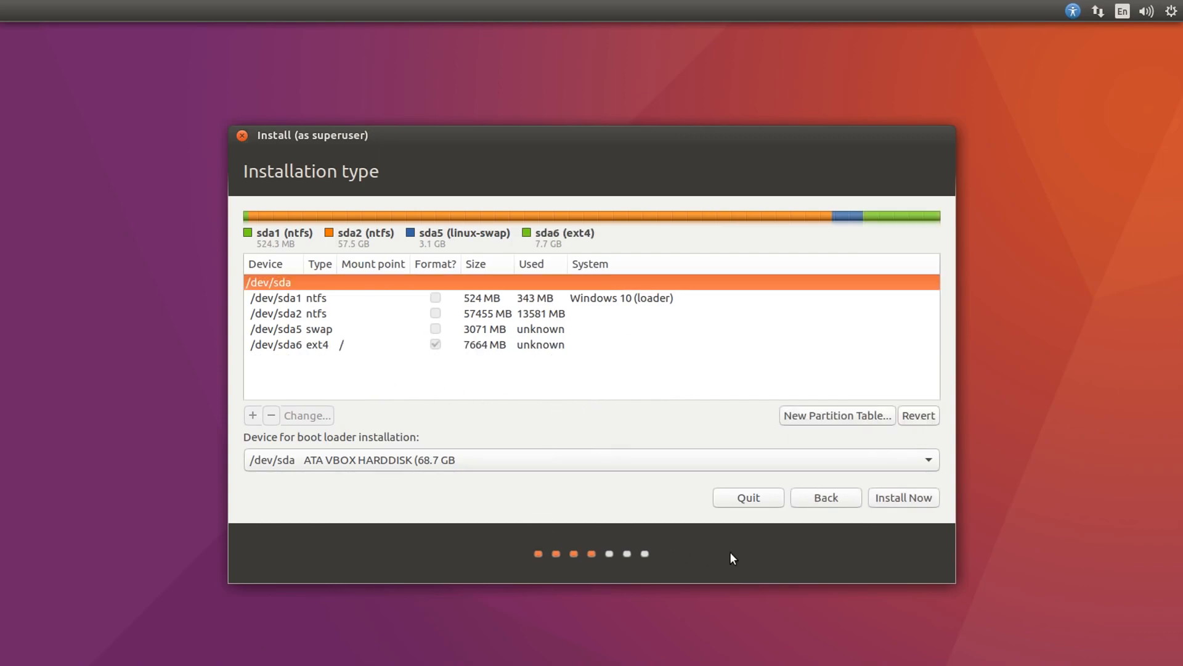
Start the installation by writing the partition changes to disk, and accept London as location with the English (UK) keyboard layout
left_click(320, 349)
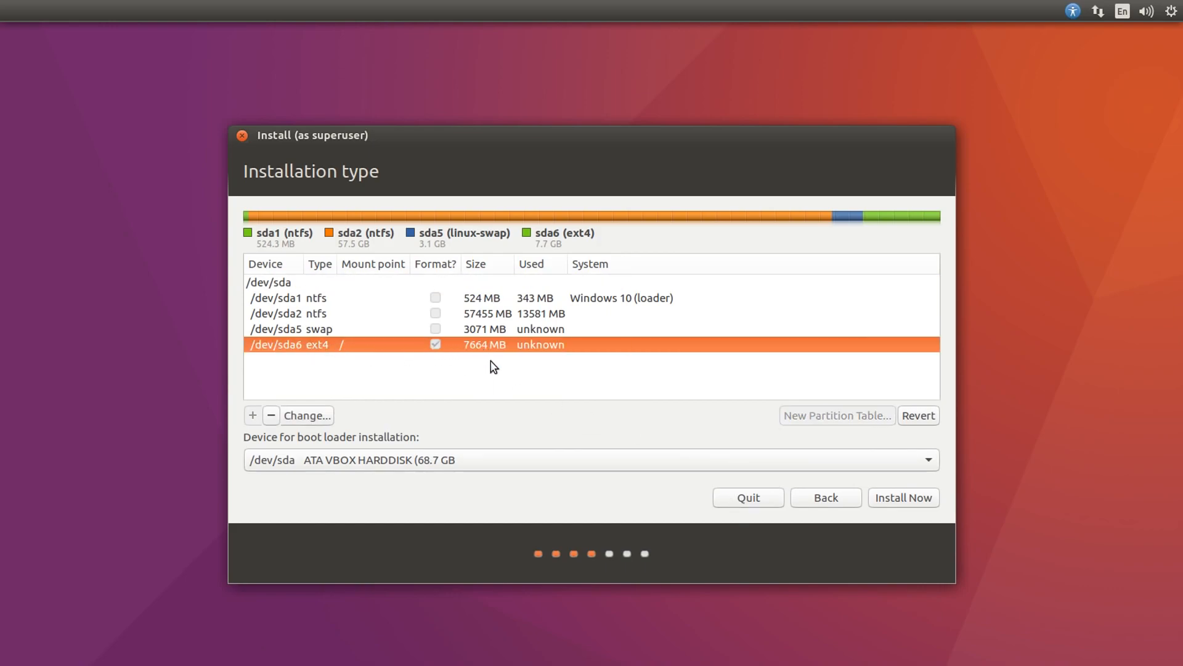
left_click(919, 497)
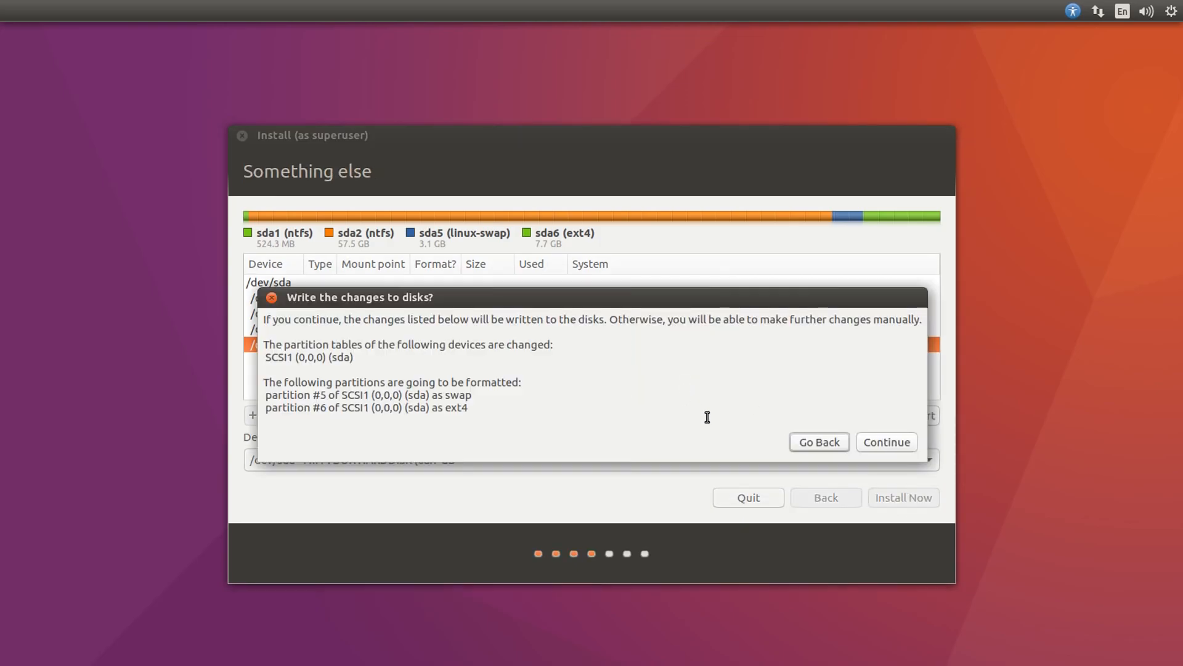
left_click(879, 445)
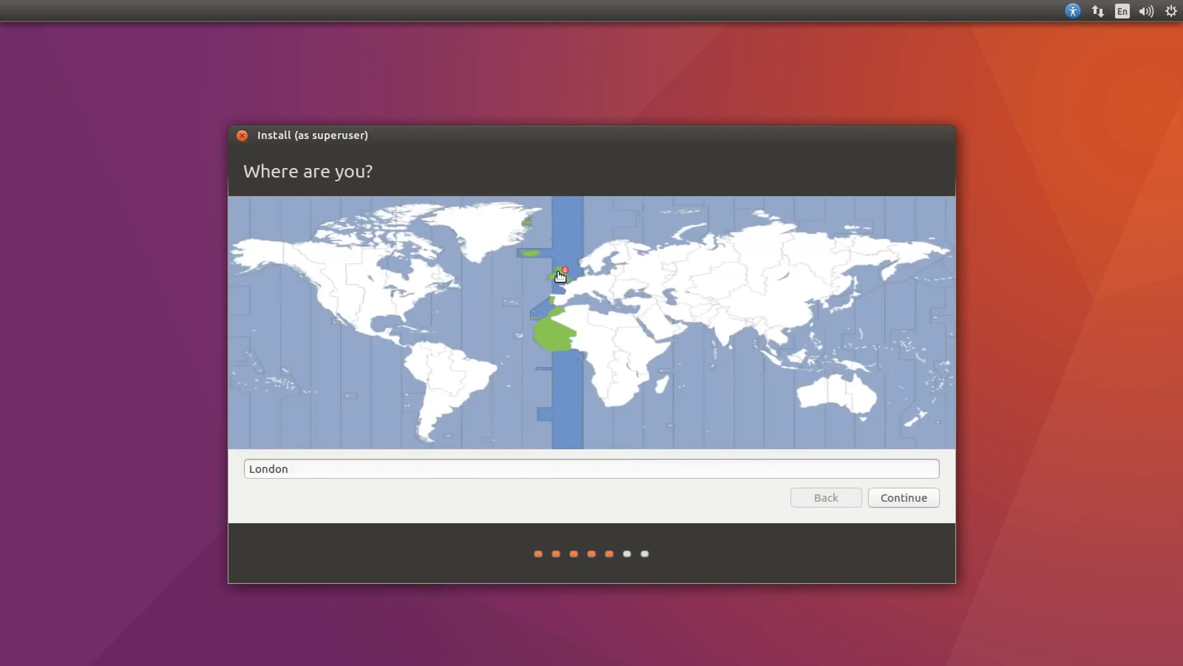
left_click(896, 498)
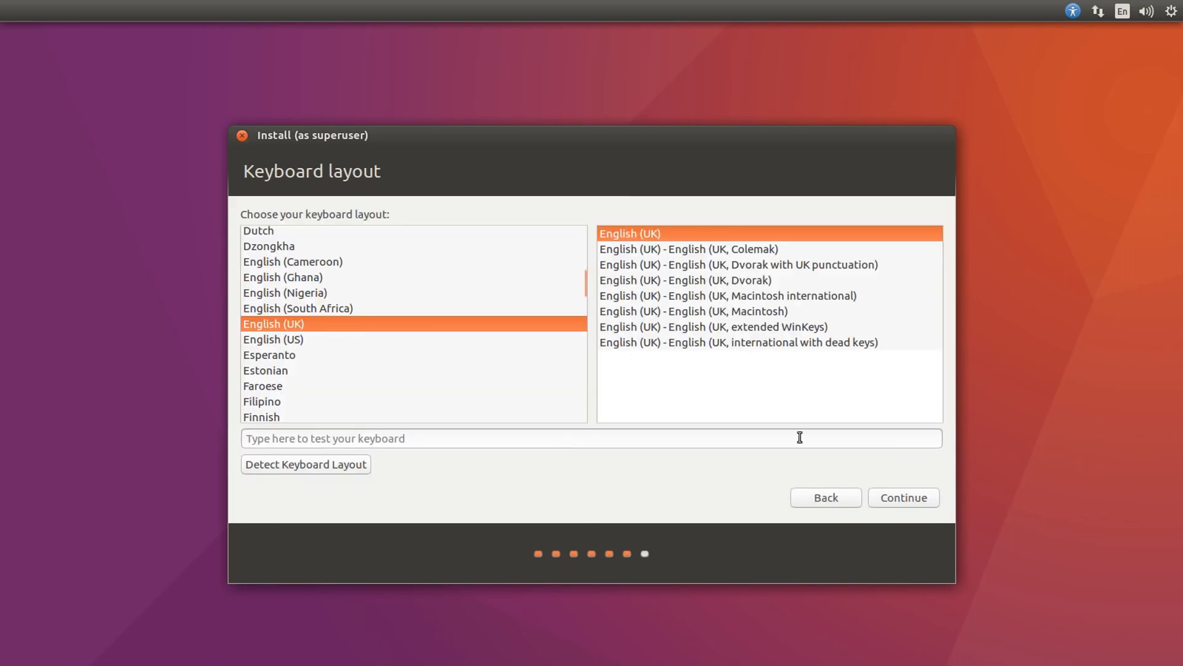
left_click(924, 500)
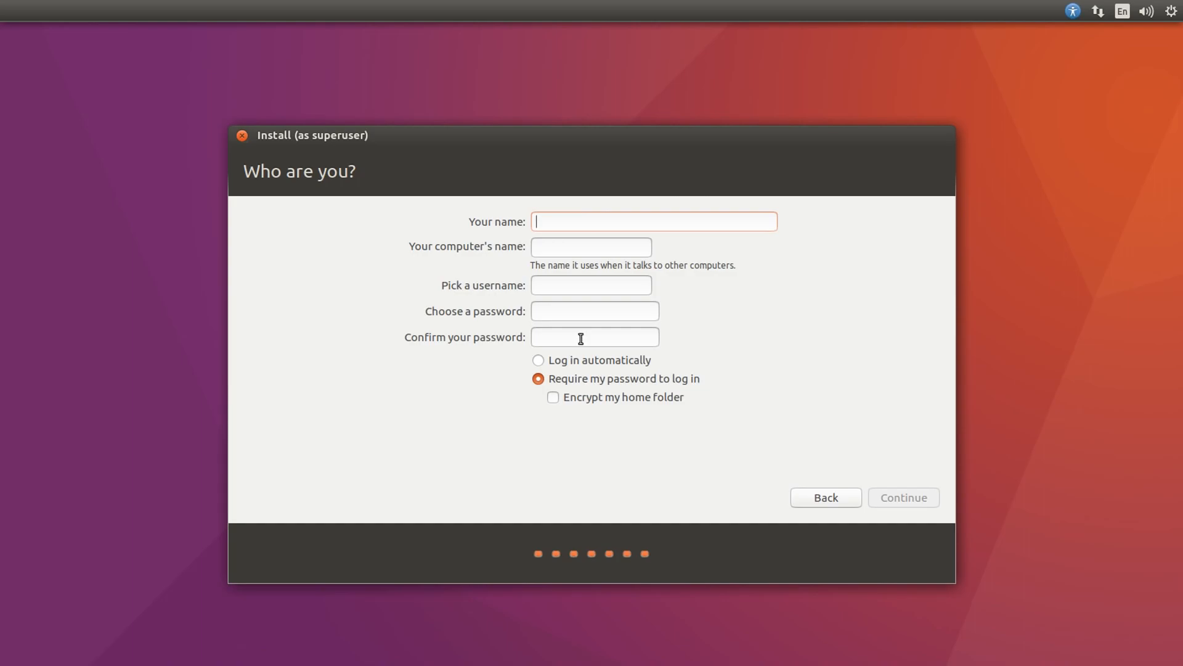
Fill in the user's name, the computer's name and the account password with its confirmation, keeping the password required at login, and continue
type("adam")
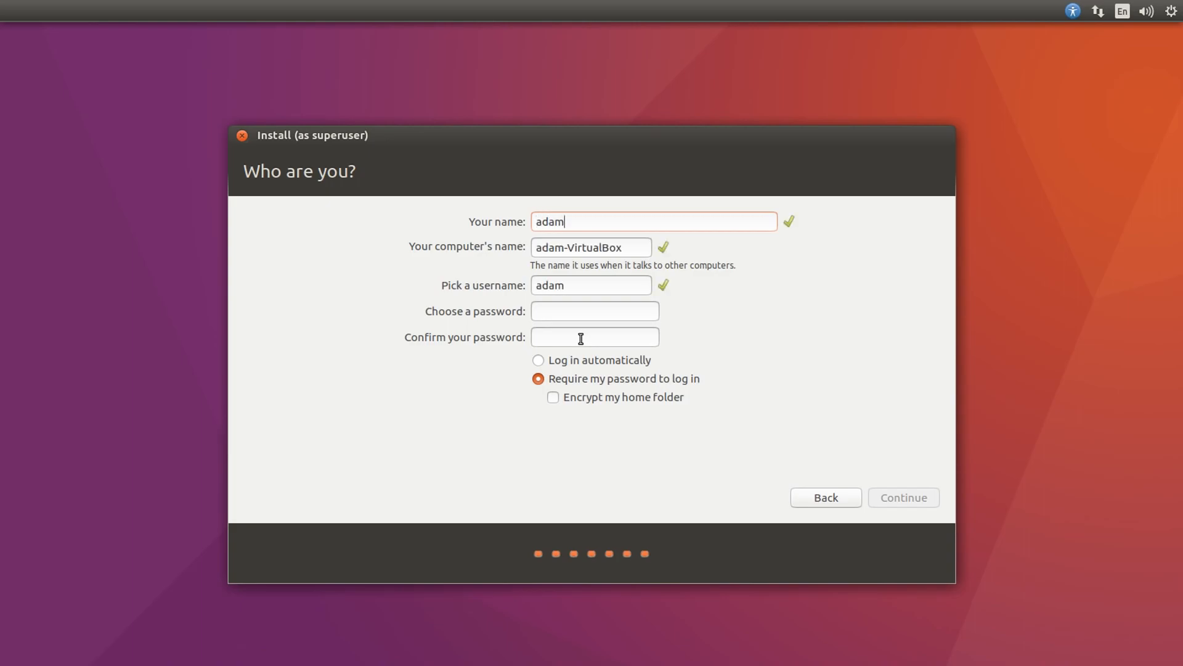
left_click(628, 249)
key("ctrl+a")
type("adamubuntu")
left_click(583, 312)
type("password")
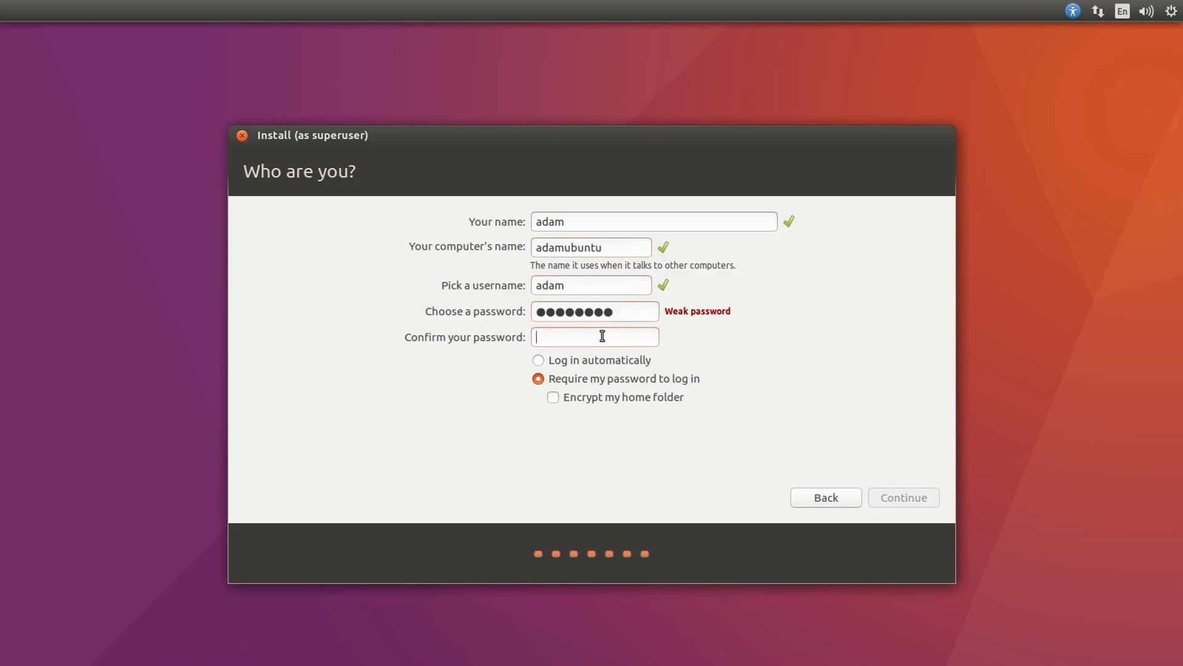
type("password")
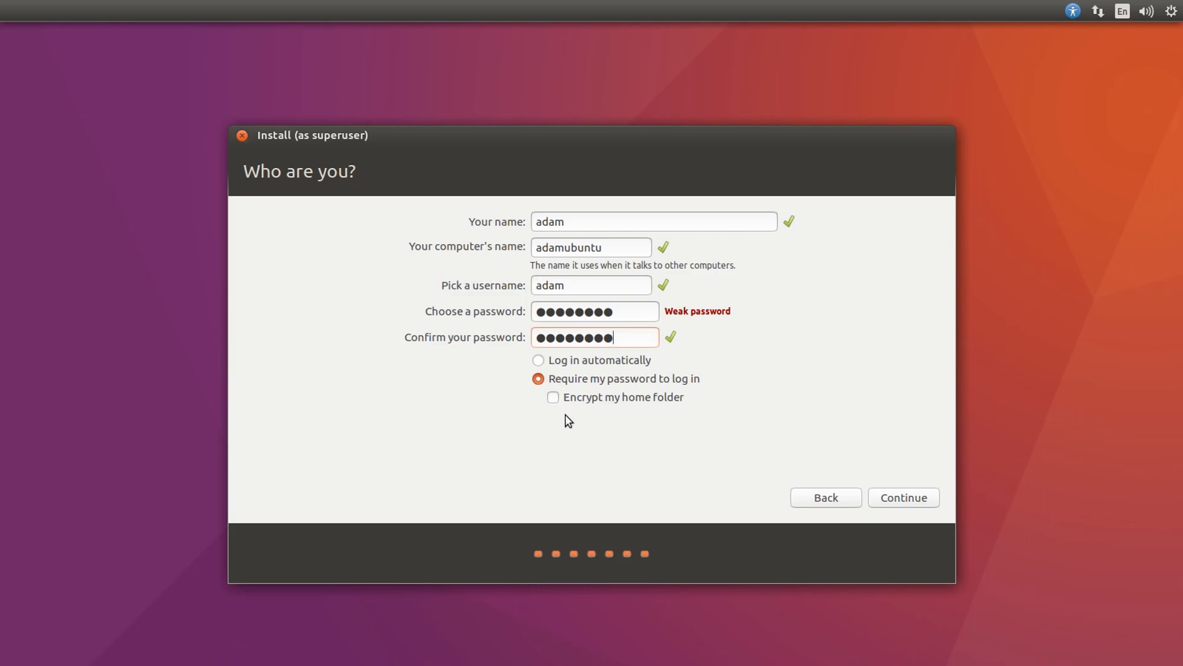
left_click(914, 498)
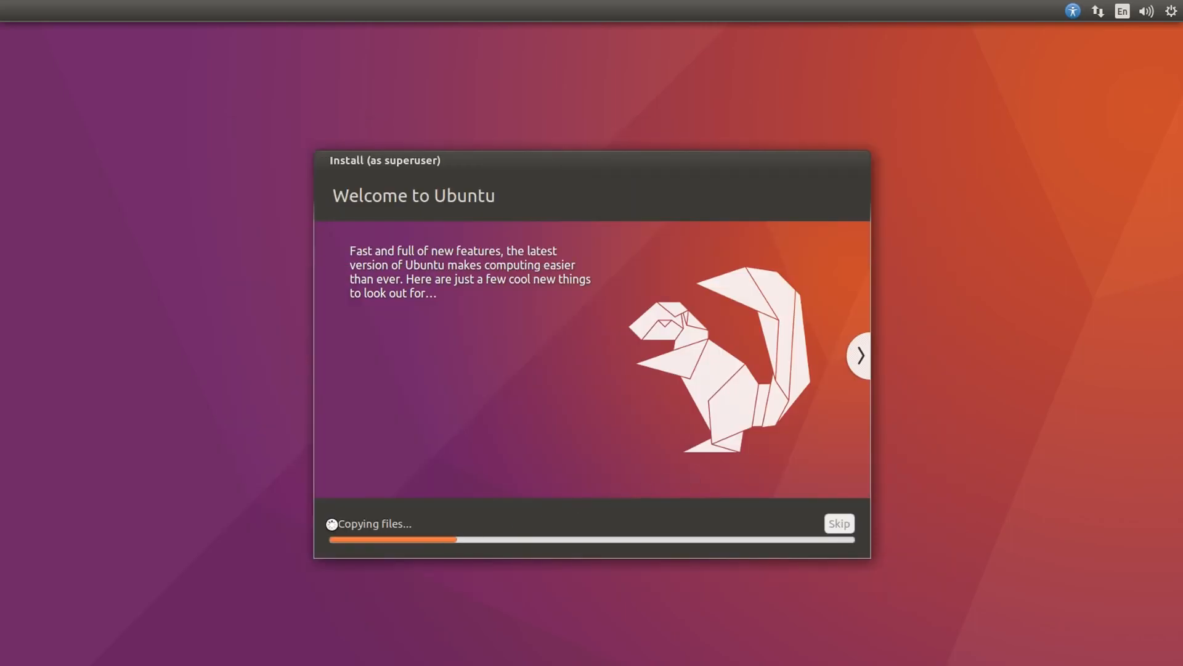
Let the installation finish and restart the computer into the new system
left_click(331, 524)
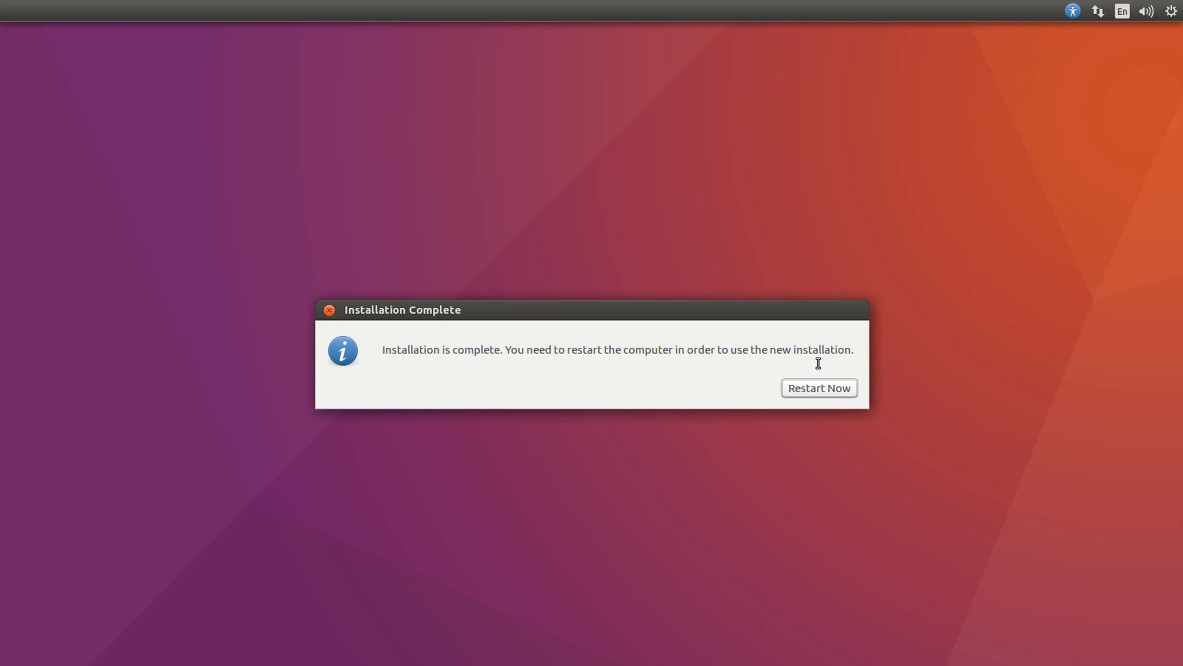
left_click(802, 392)
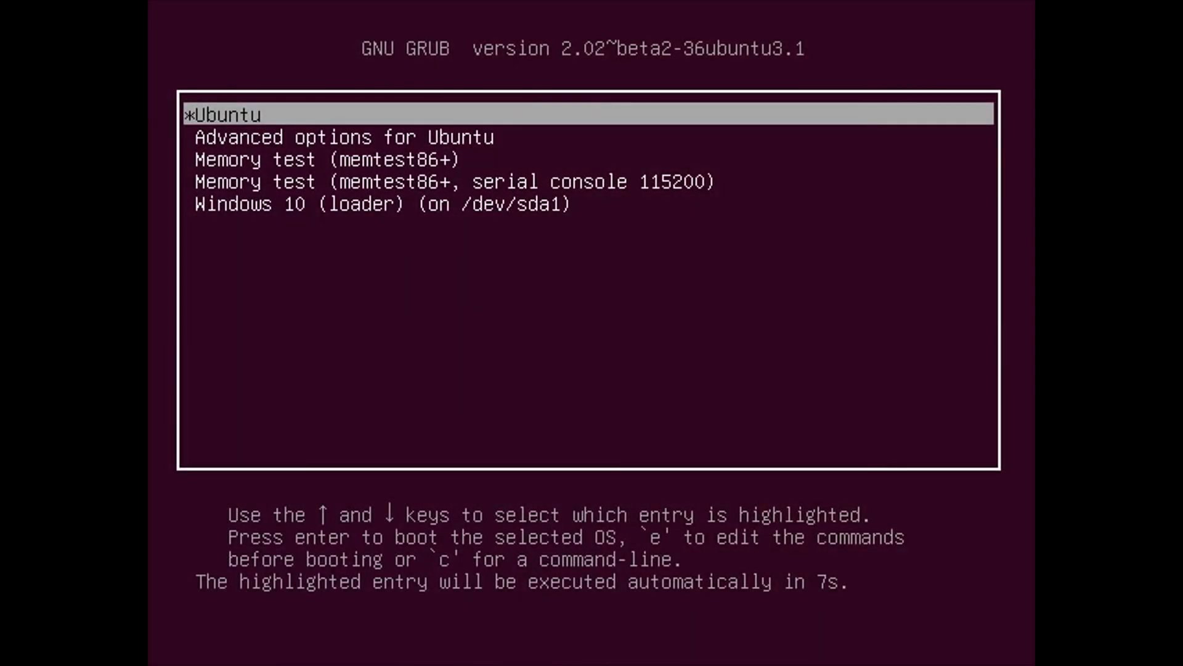
Examine the GRUB boot menu entries, from Ubuntu and the memory tests to the Windows 10 loader
key("Down")
key("Down")
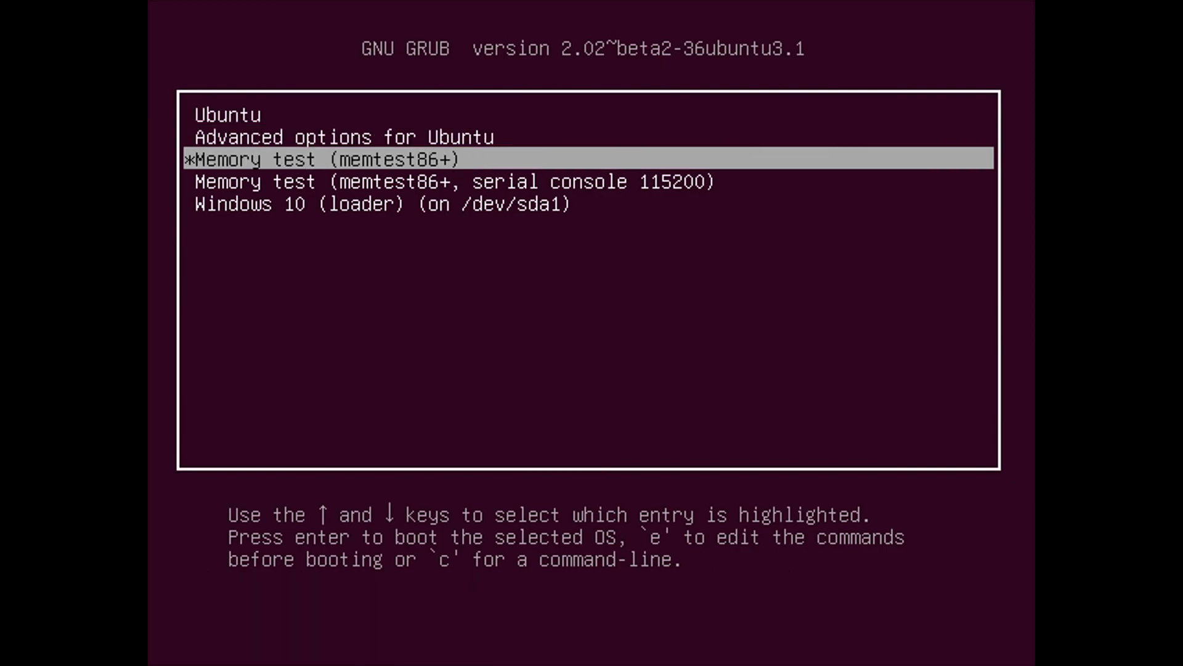
key("Up")
key("Up")
key("Down")
key("Up")
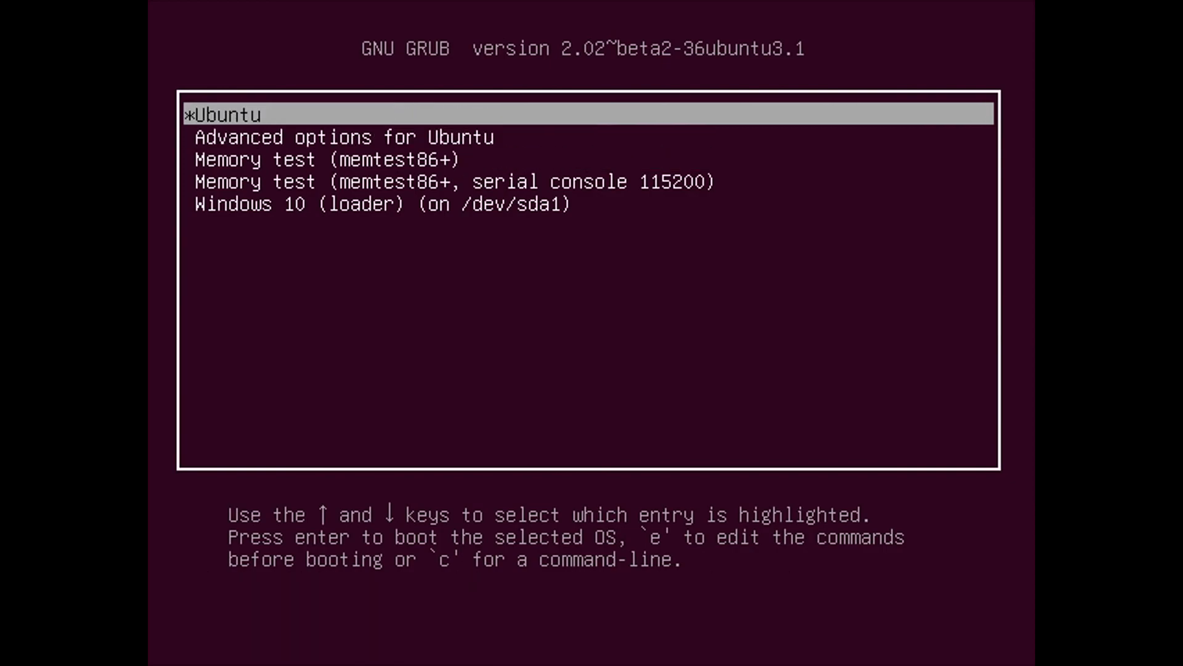
key("Down")
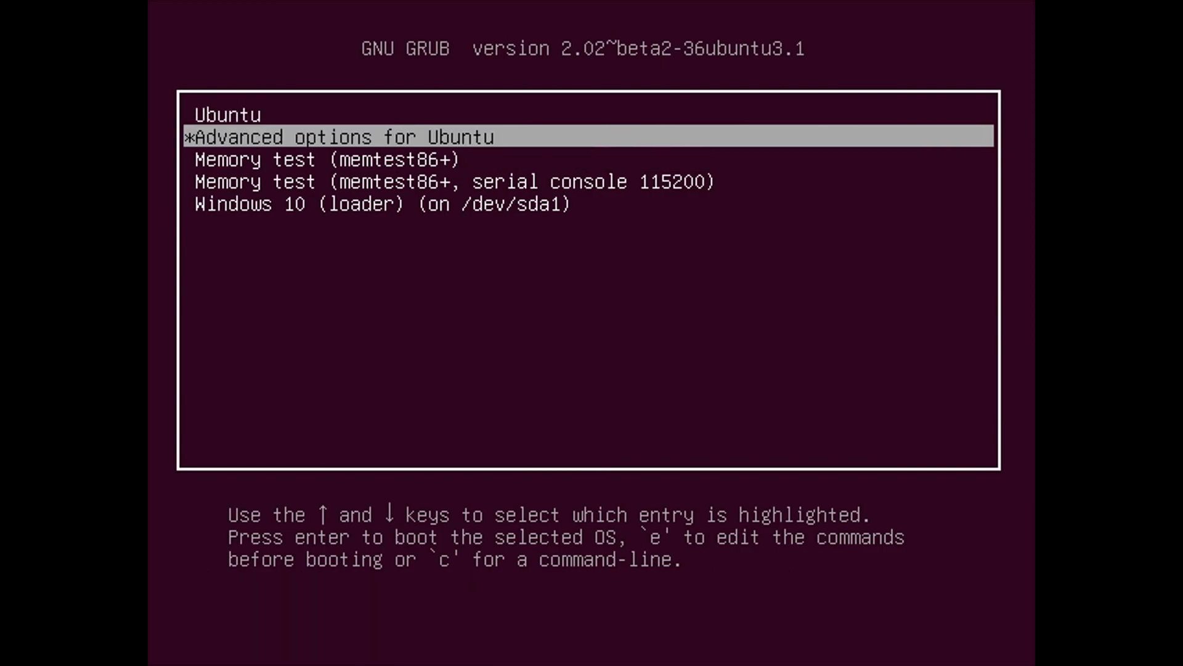
key("Down")
key("Down")
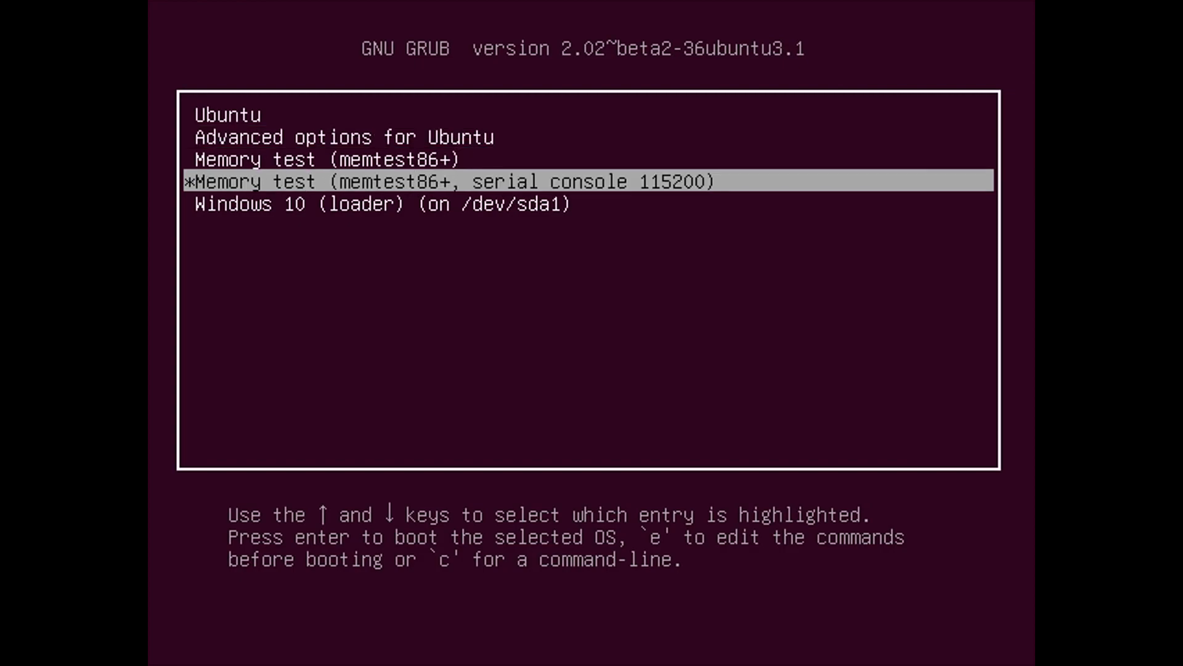
key("Down")
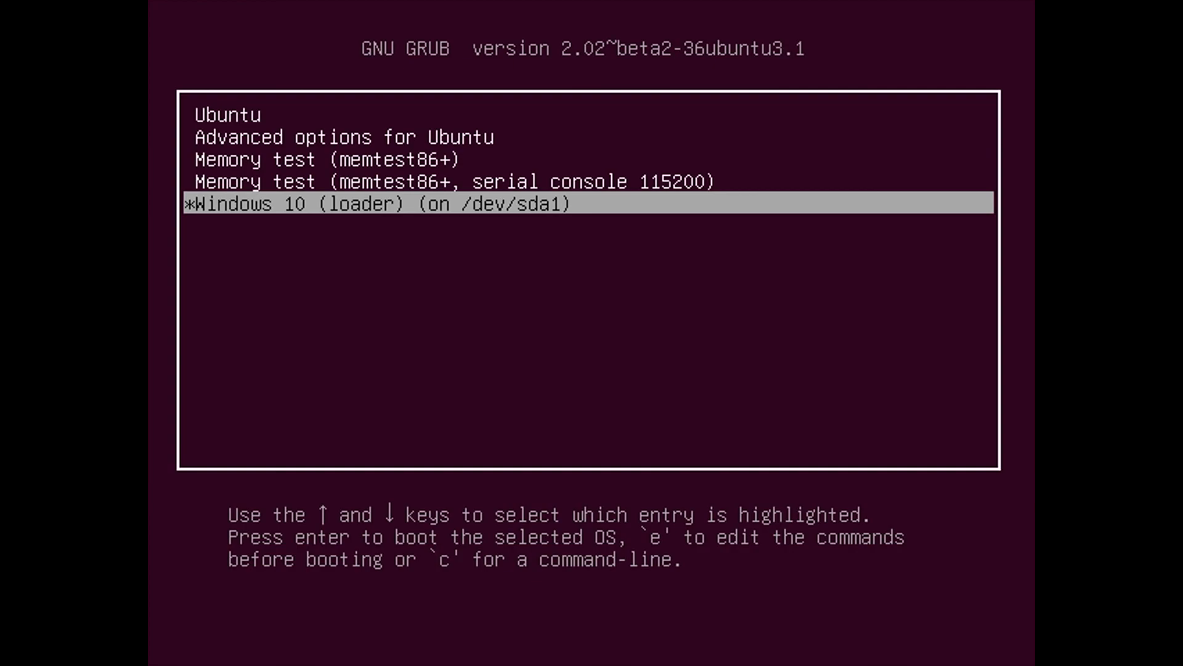
key("Up")
key("Up")
key("Up")
key("Up")
key("Down")
key("Down")
key("Down")
key("Down")
key("Up")
key("Up")
key("Up")
key("Up")
key("Down")
key("Down")
key("Down")
key("Down")
key("Up")
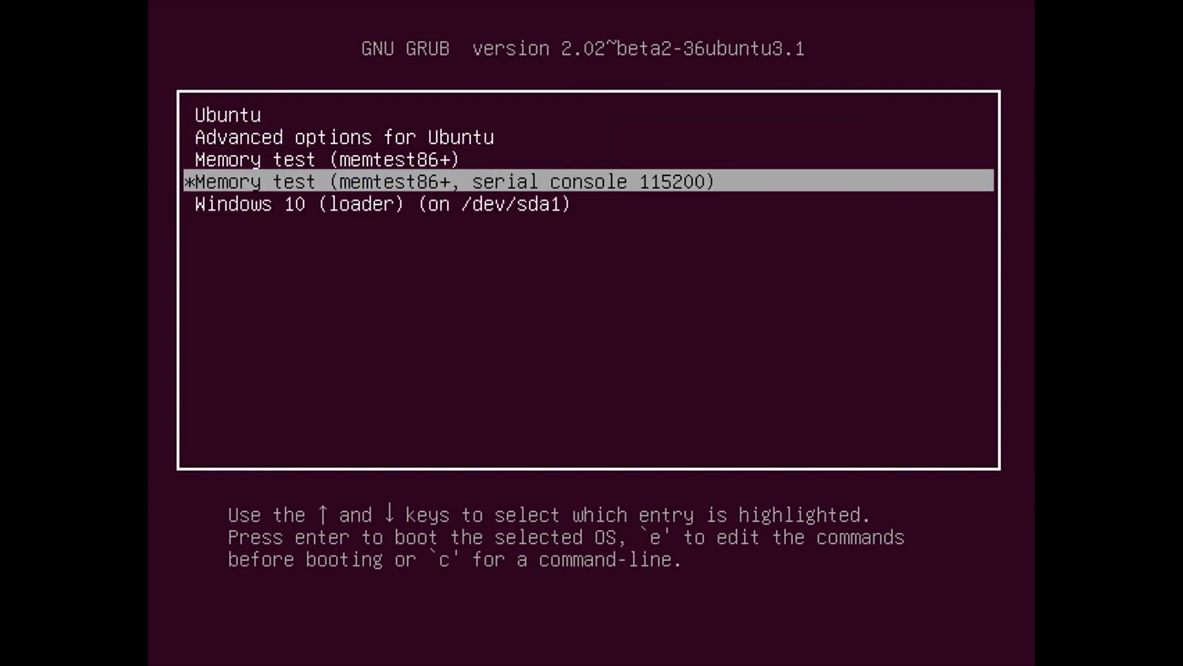
key("Up")
key("Up")
key("Up")
key("Down")
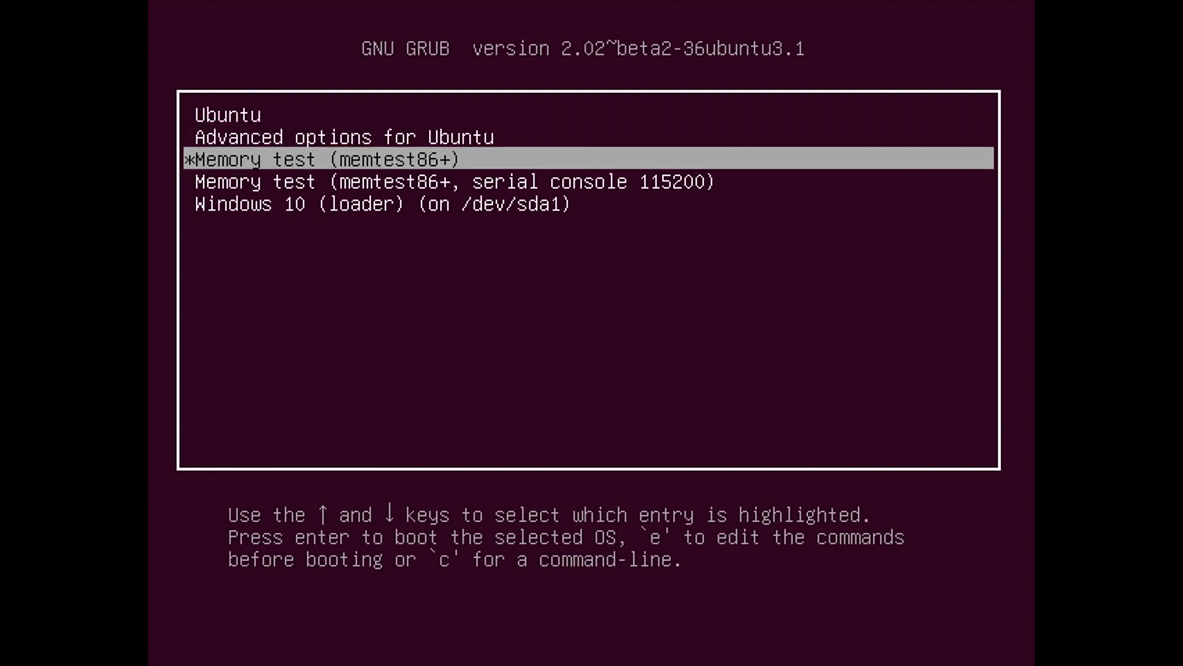
key("Down")
key("Down")
key("Down")
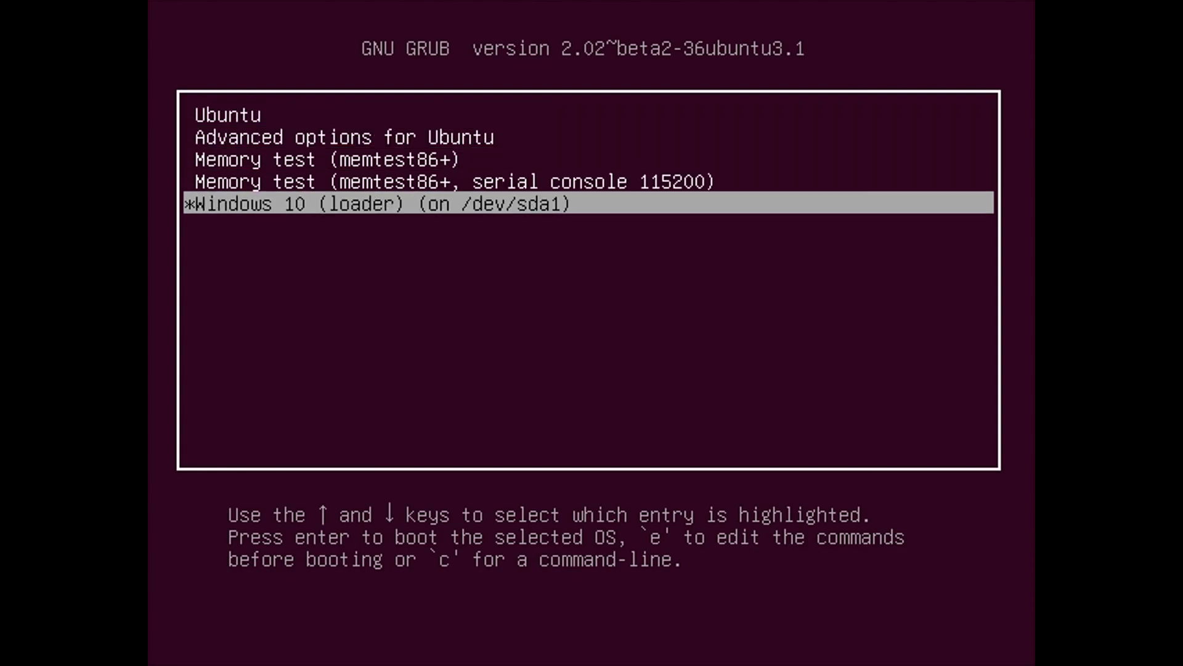
Boot the Ubuntu entry and log in with the account password
key("Up")
key("Up")
key("Up")
key("Up")
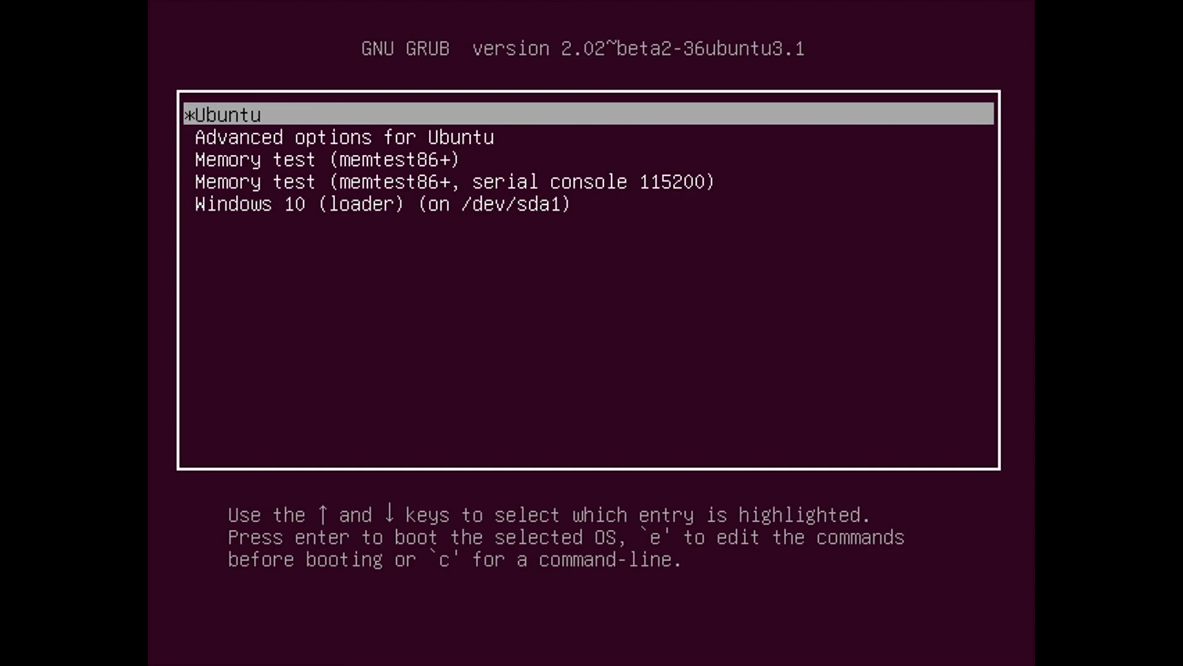
key("Return")
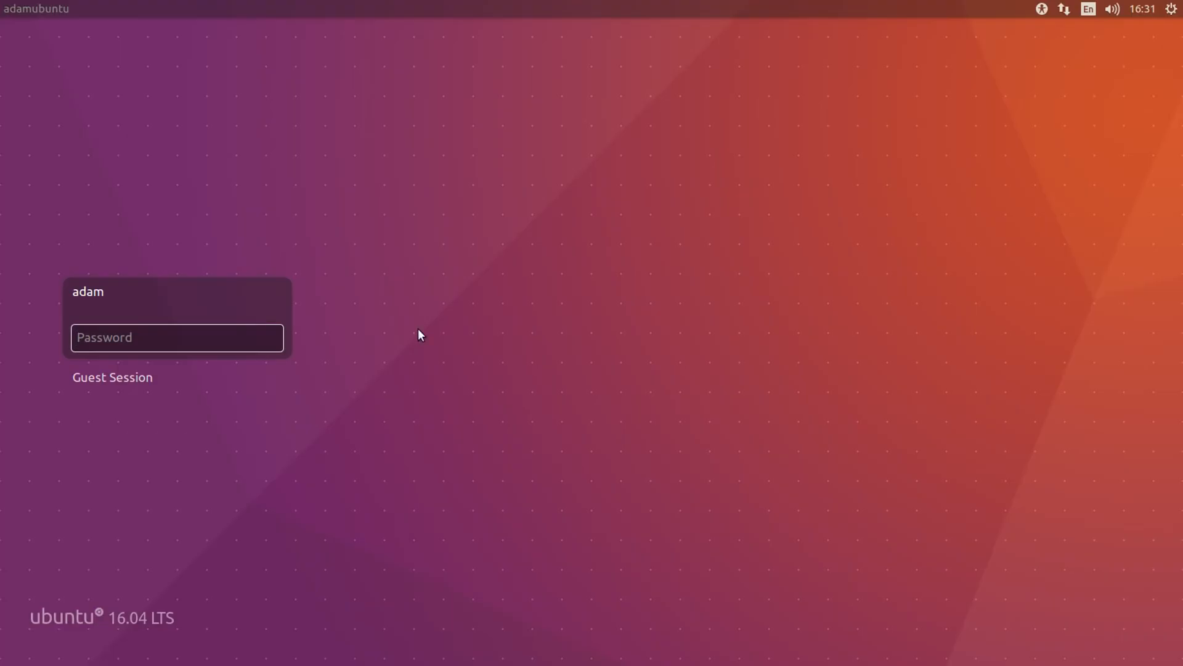
type("••••••••")
key("Return")
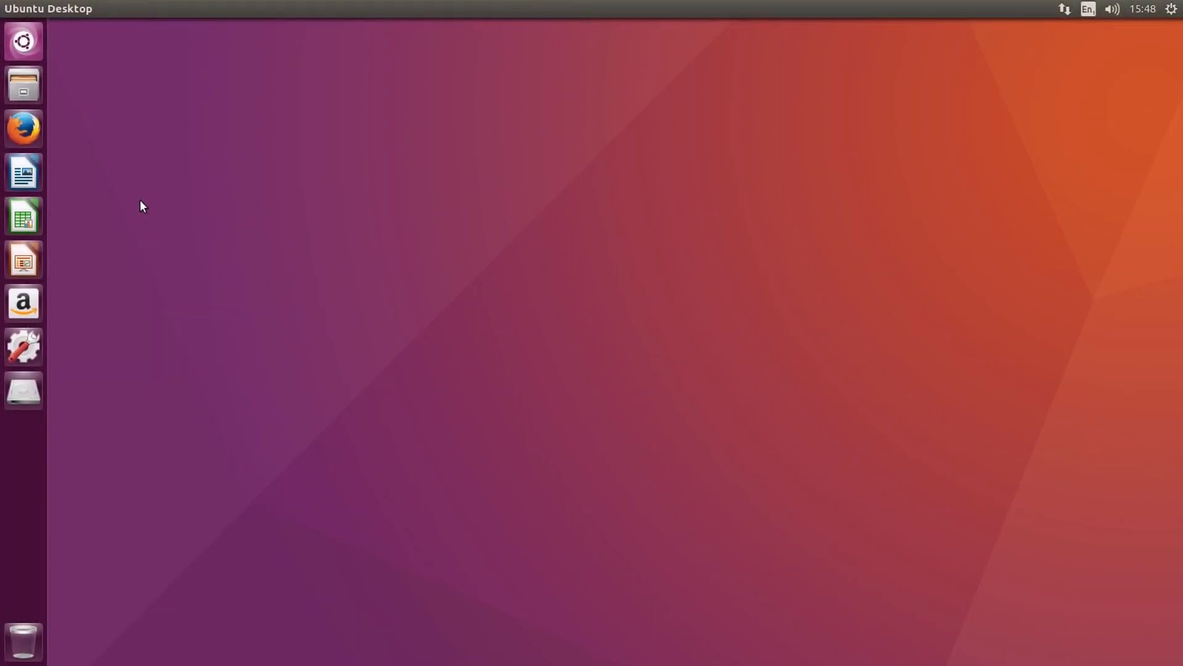
Search the web for "grub customizer" in Firefox and open the Launchpad PPA page for Grub Customizer
left_click(24, 128)
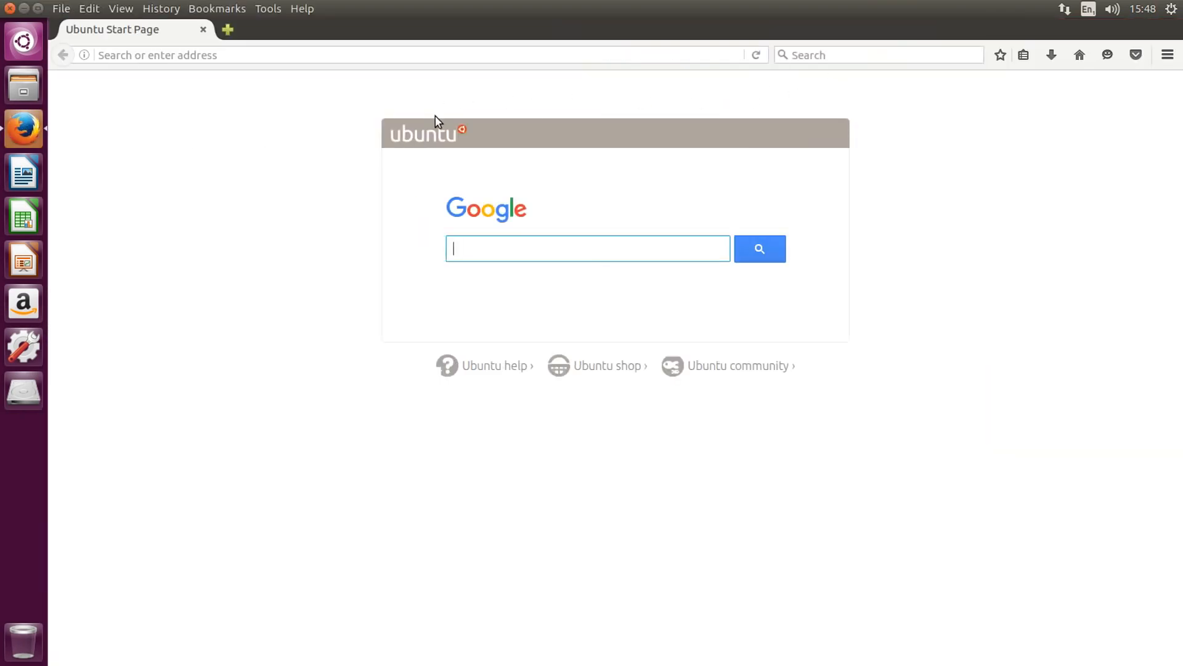
left_click(843, 56)
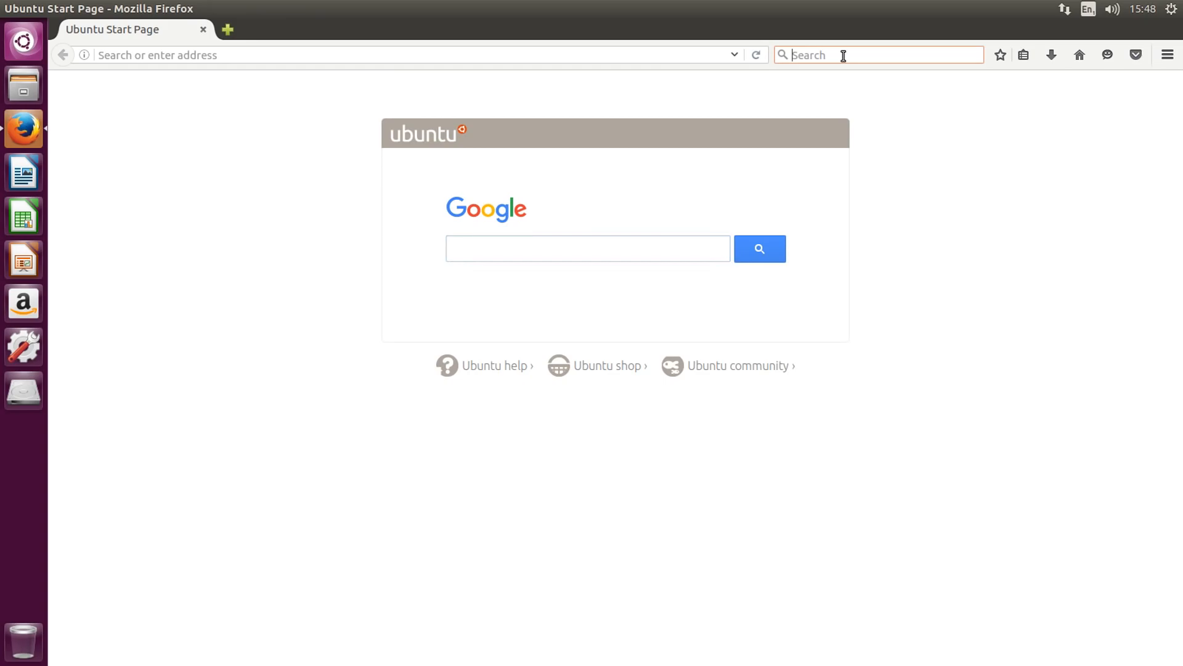
type("grub customi")
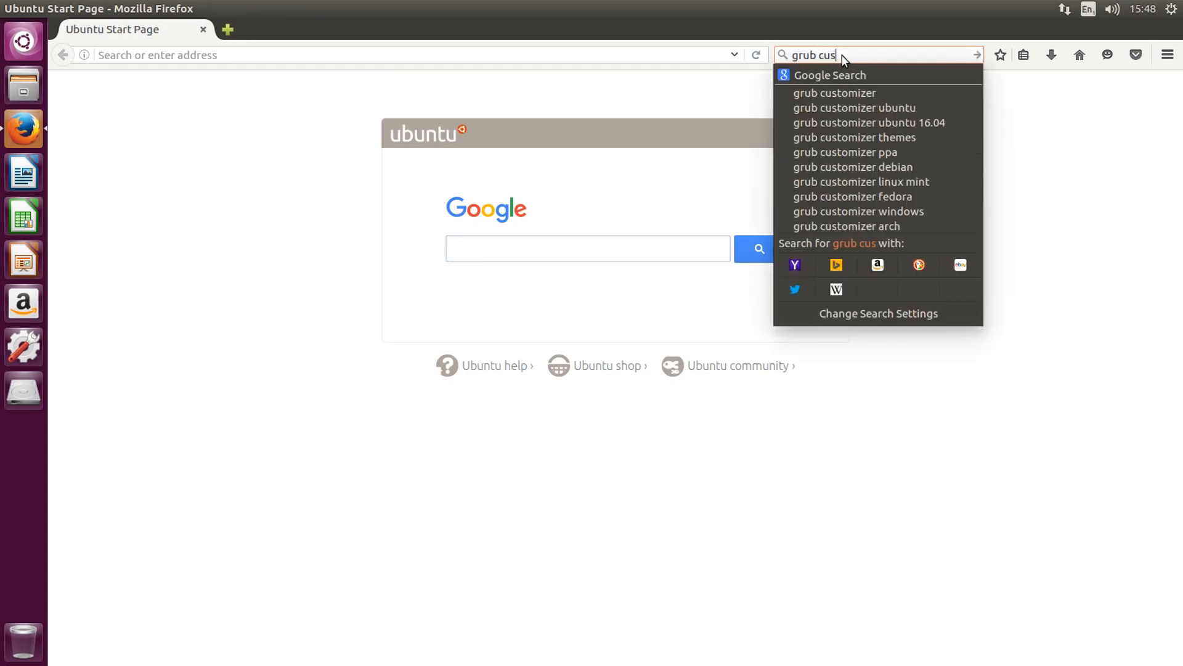
key("Down")
key("Return")
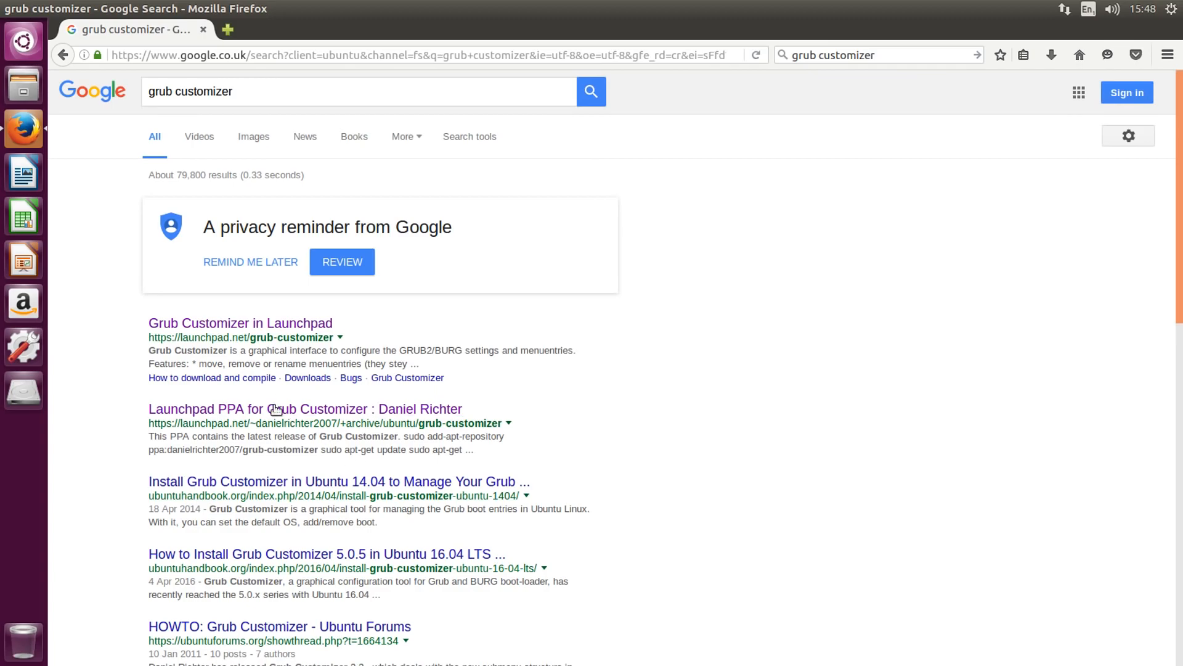
left_click(330, 410)
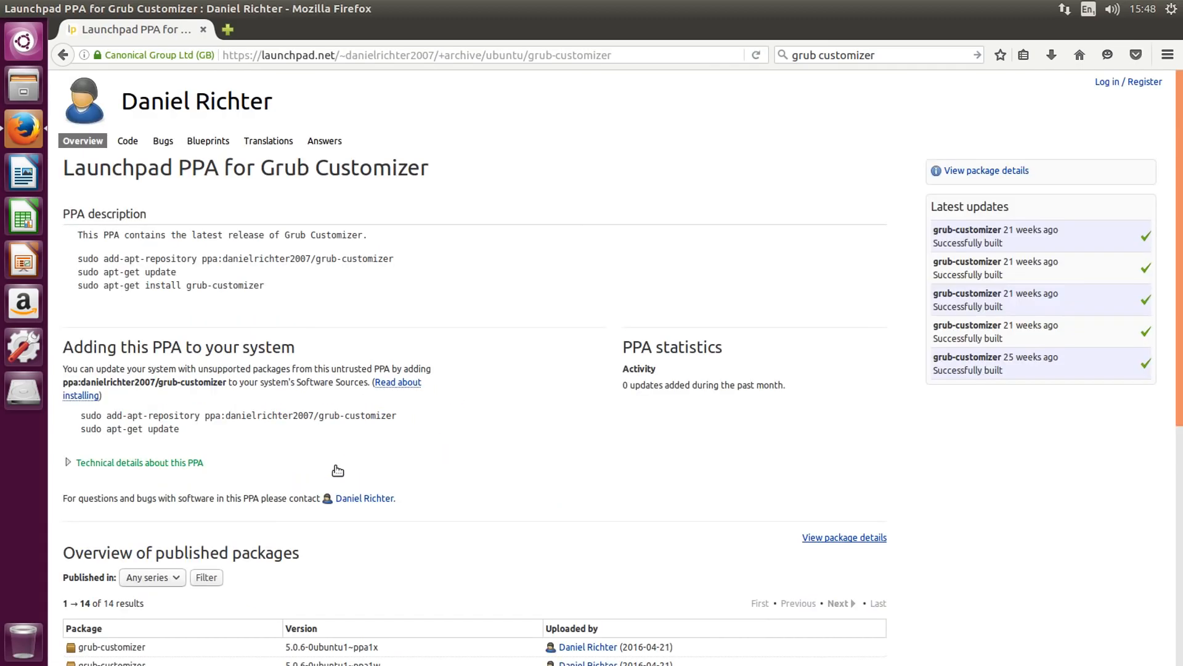
Examine the commands in the PPA description for adding the repository and installing grub-customizer
left_click_drag(60, 216, 158, 224)
left_click_drag(79, 259, 266, 286)
left_click(272, 288)
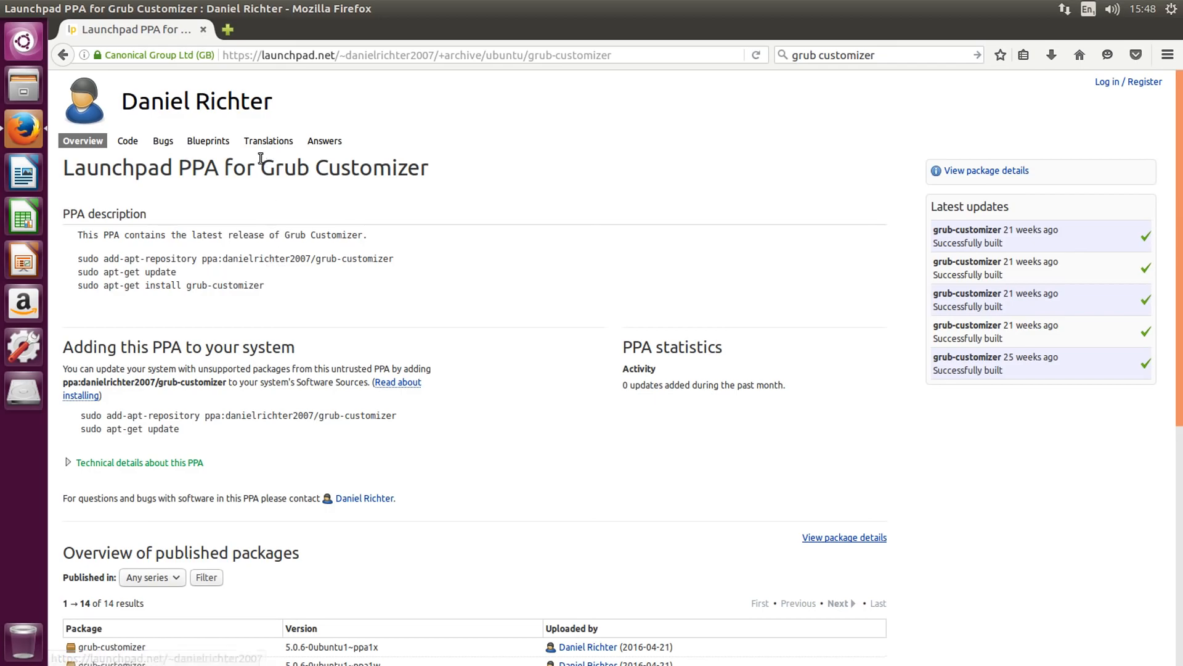
Open a terminal window and move it clear of the commands in the PPA description
left_click(24, 40)
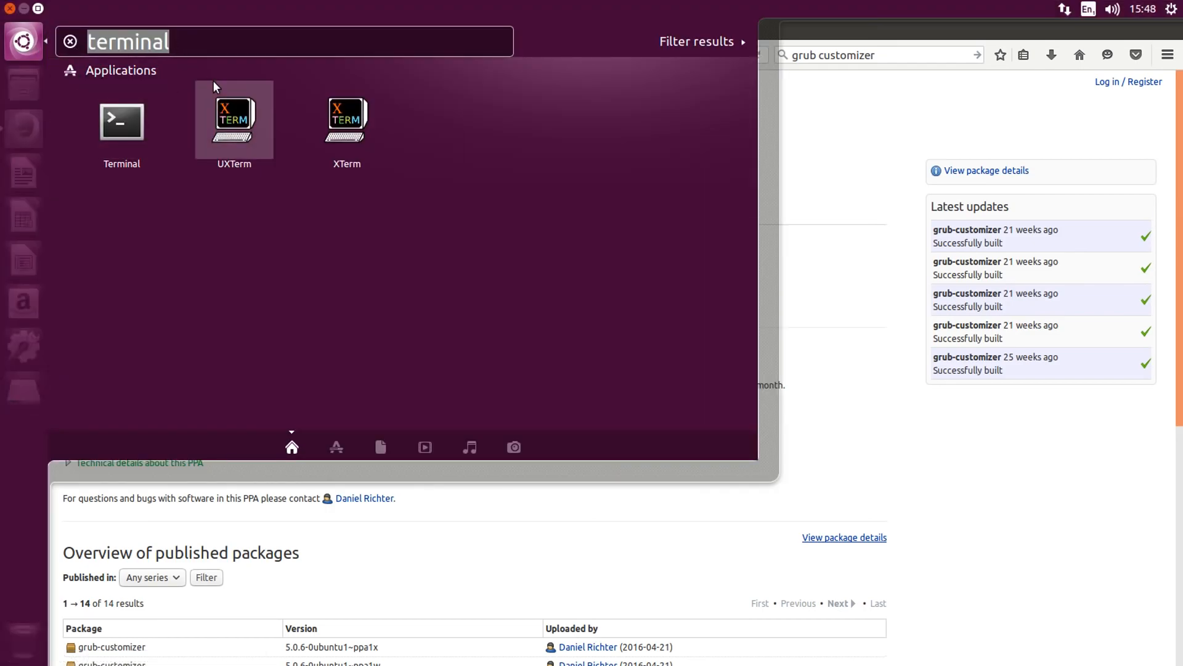
type("terminal")
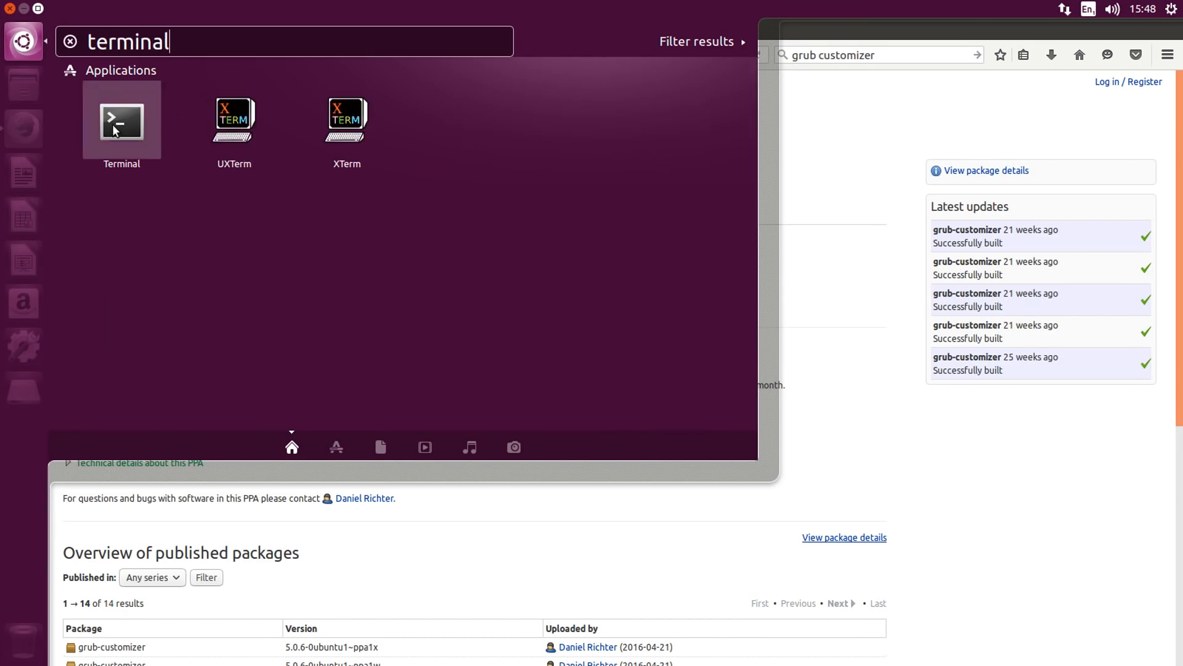
left_click(115, 130)
left_click_drag(265, 34, 666, 179)
Copy the sudo add-apt-repository command from the PPA description and paste it at the terminal prompt
left_click_drag(394, 259, 385, 260)
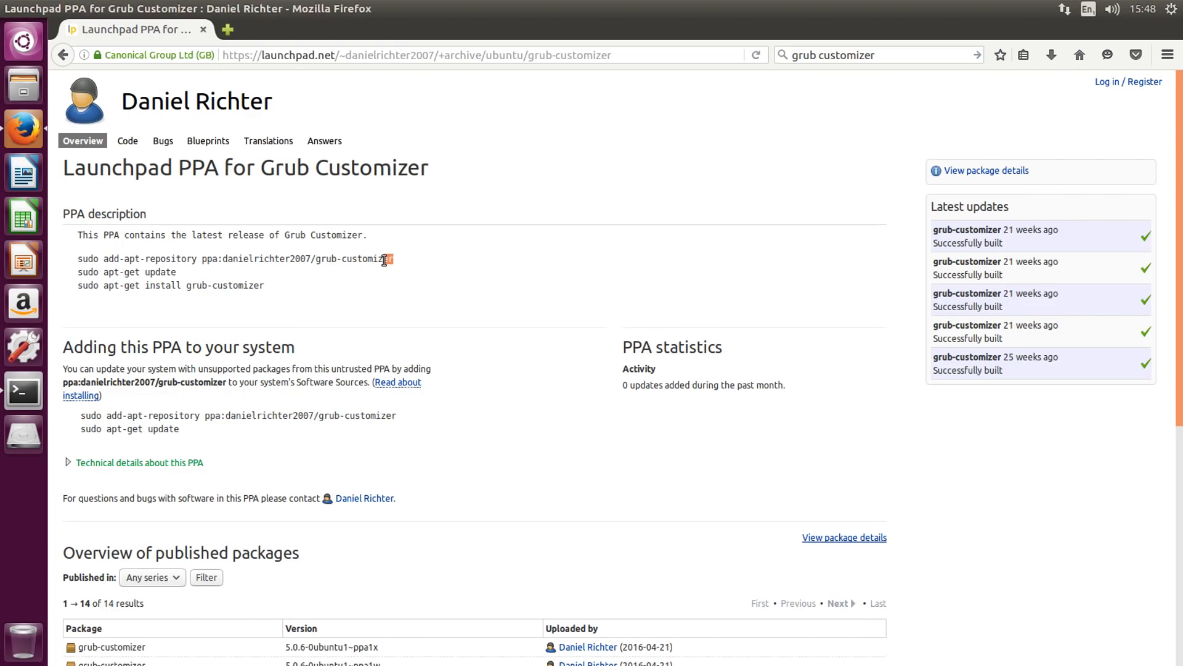
left_click_drag(77, 258, 395, 265)
key("super+c")
right_click(395, 265)
left_click(387, 275)
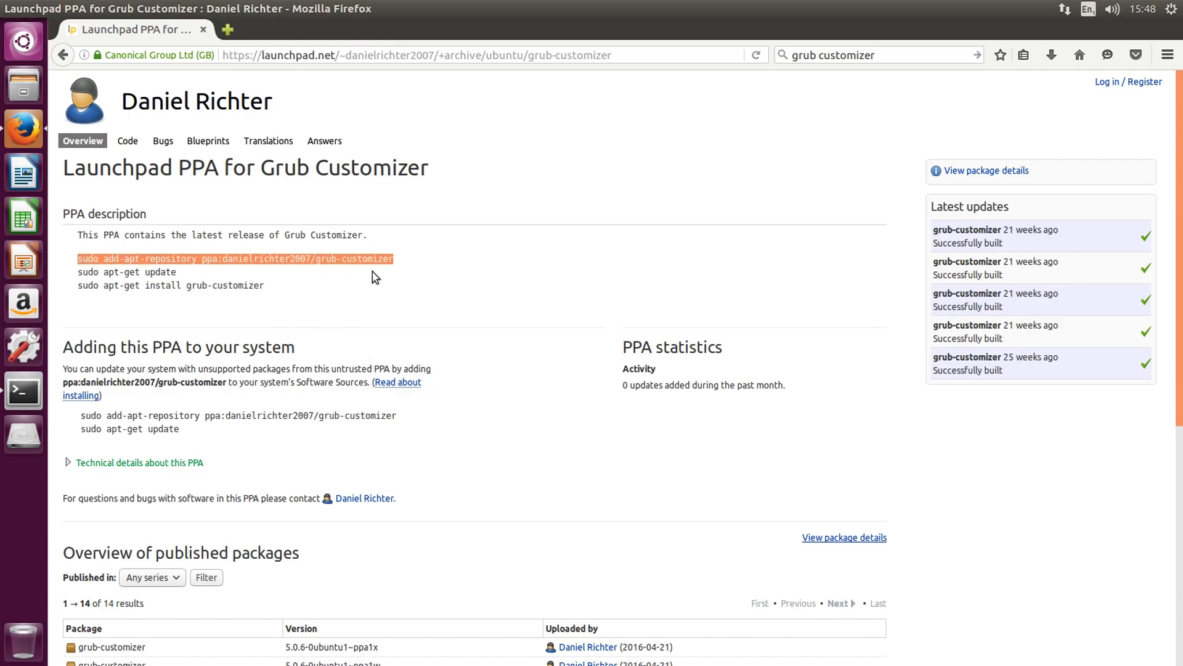
left_click(7, 403)
right_click(660, 230)
left_click(662, 193)
right_click(662, 198)
left_click(694, 241)
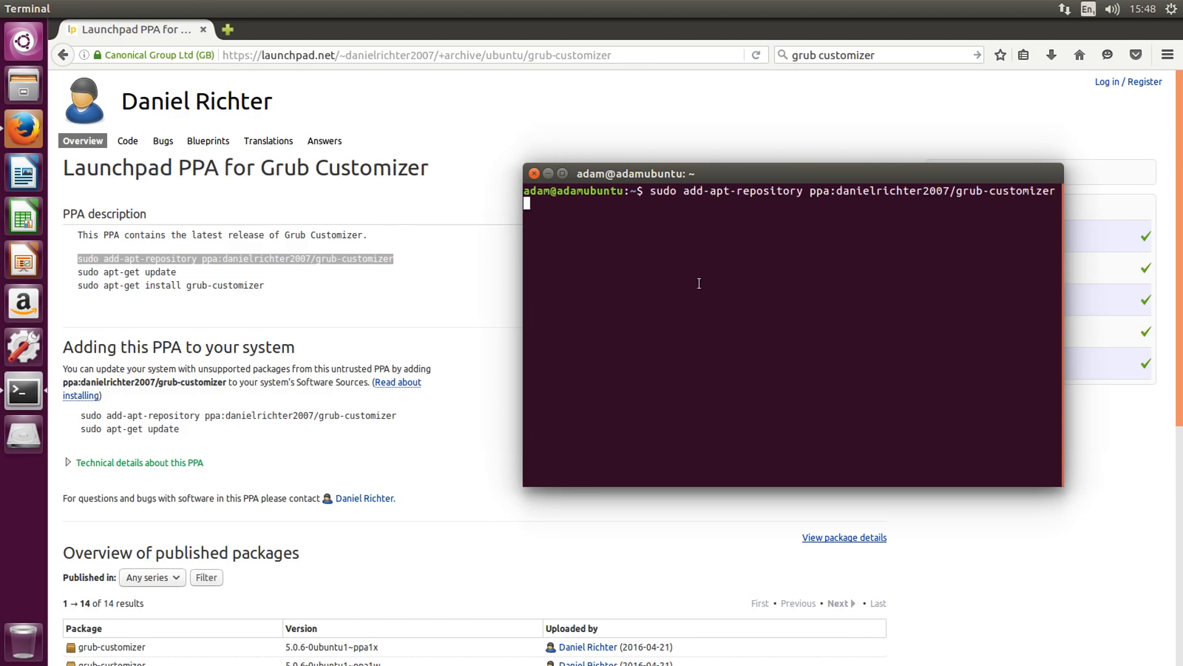
Run the add-apt-repository command, authenticate with the account password and confirm adding the PPA
key("Return")
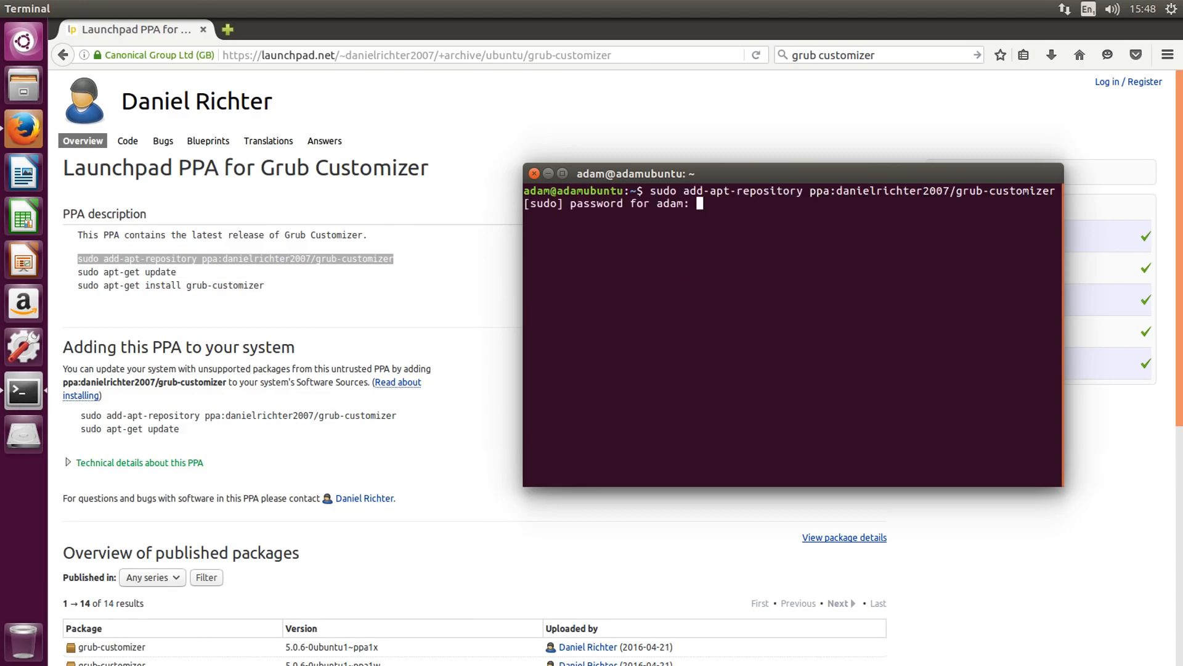
key("Return")
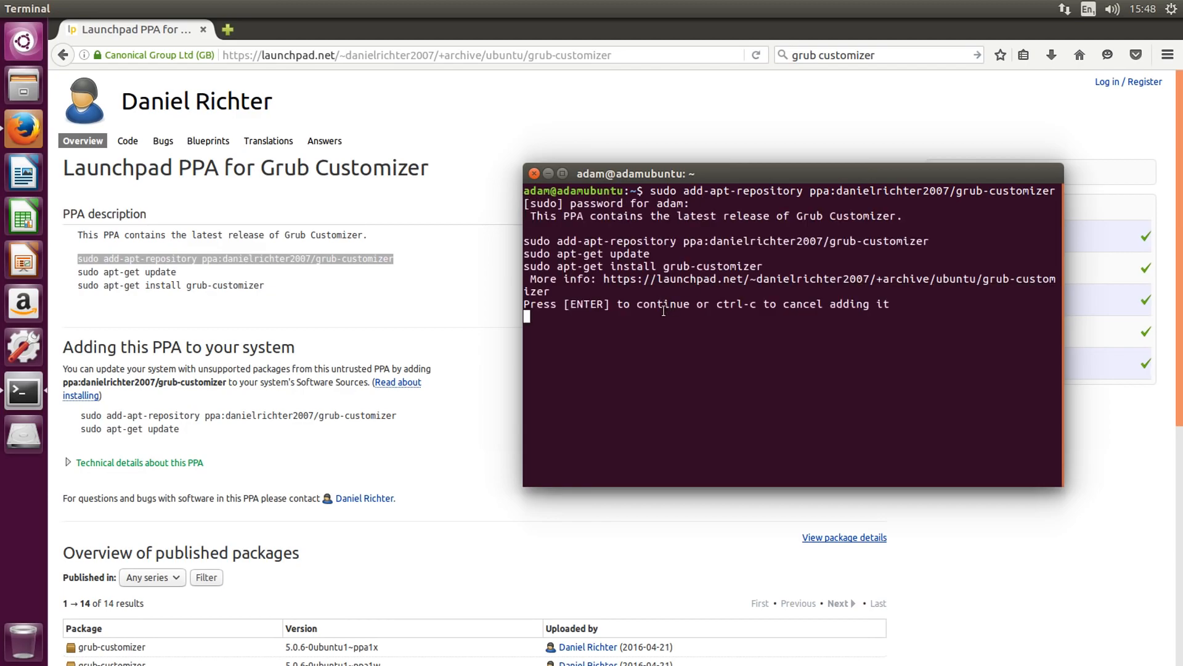
key("Return")
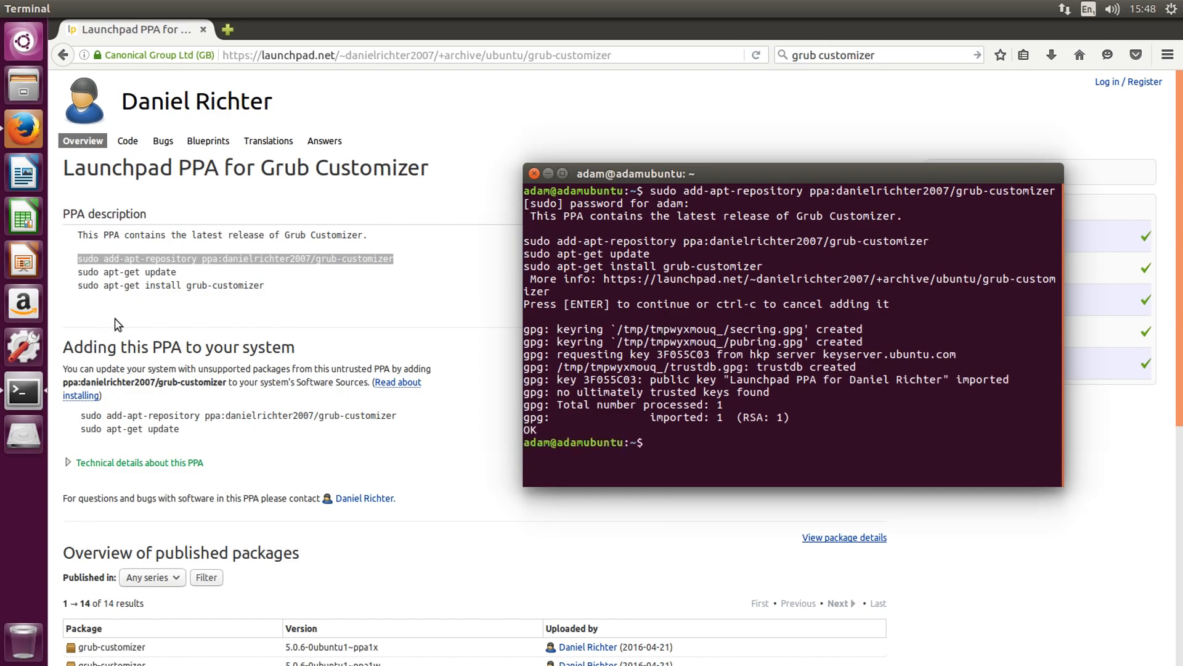
Copy "sudo apt-get update" from the PPA description and run it in the terminal
left_click_drag(78, 272, 170, 275)
right_click(170, 275)
left_click(176, 283)
left_click(19, 400)
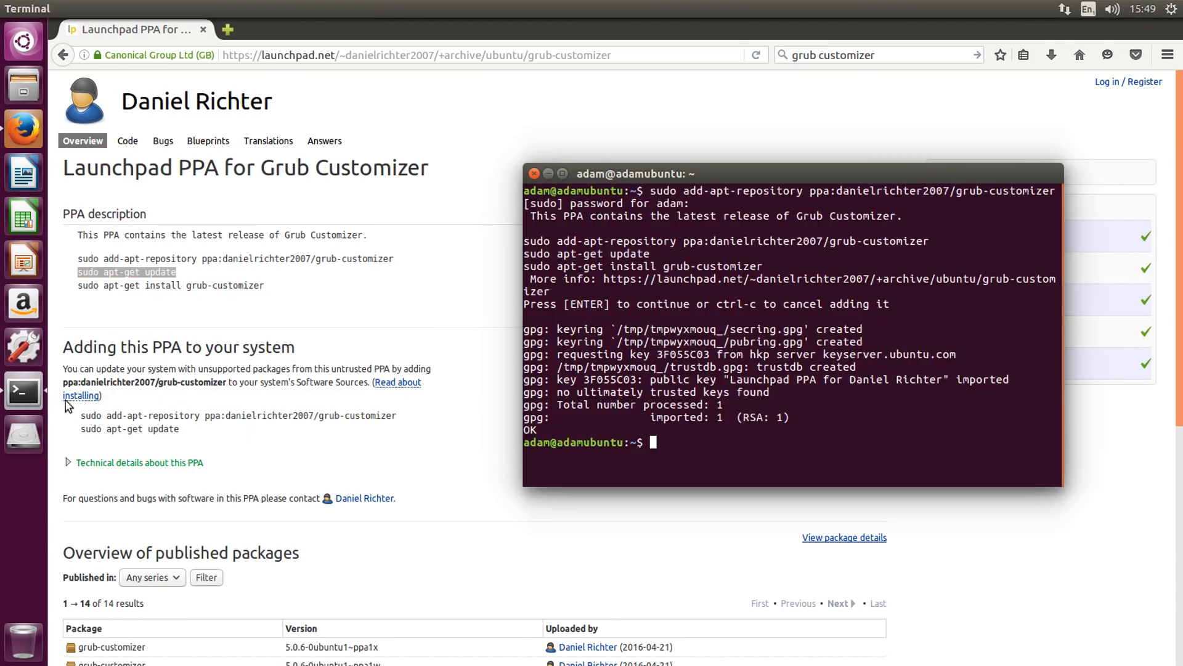
right_click(657, 452)
left_click(717, 492)
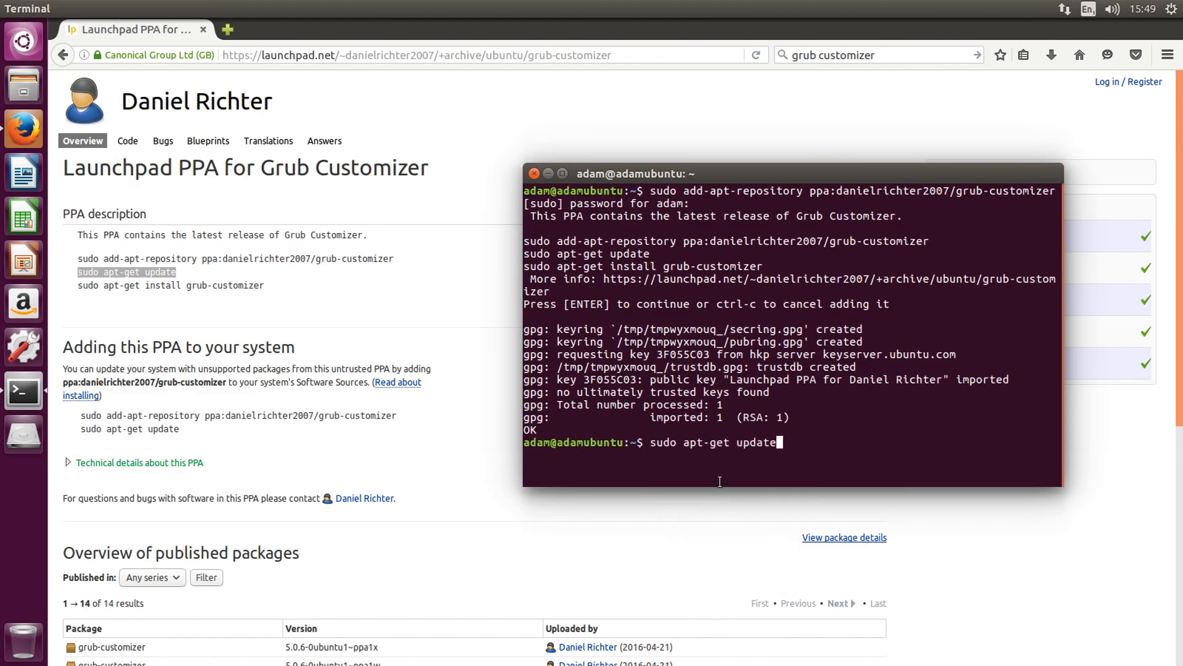
key("Return")
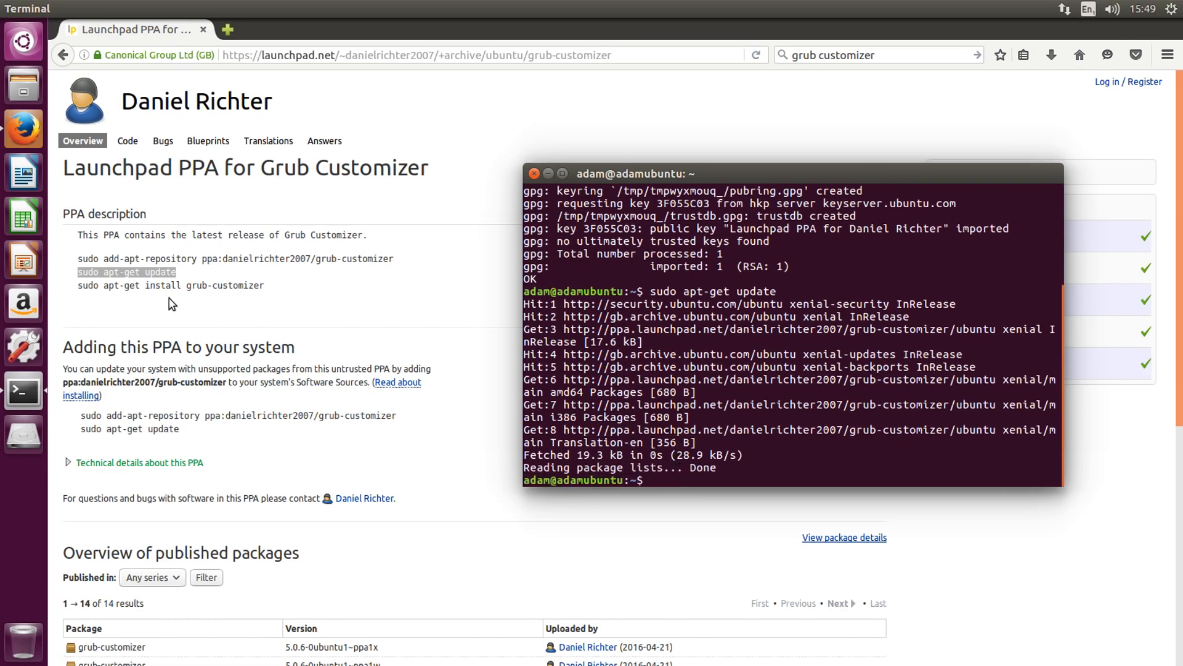
Copy "sudo apt-get install grub-customizer" from the PPA description, run it in the terminal and accept the installation with y
left_click(75, 287)
left_click_drag(76, 286, 265, 287)
right_click(262, 291)
left_click(274, 298)
left_click(23, 392)
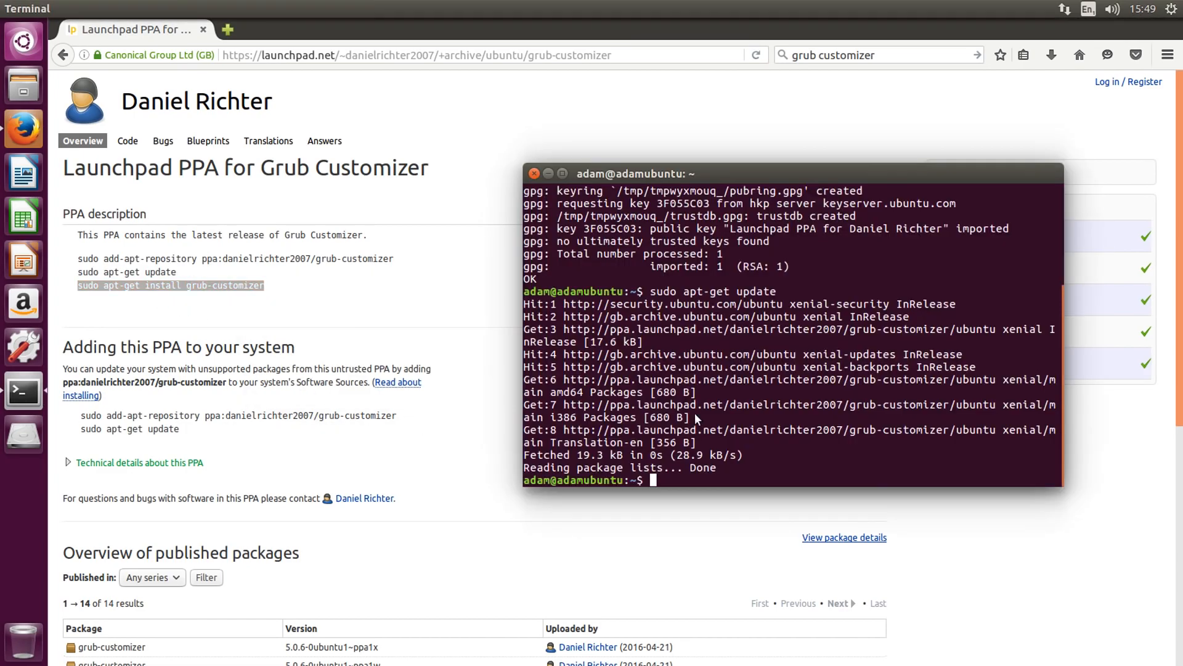
right_click(697, 417)
left_click(730, 464)
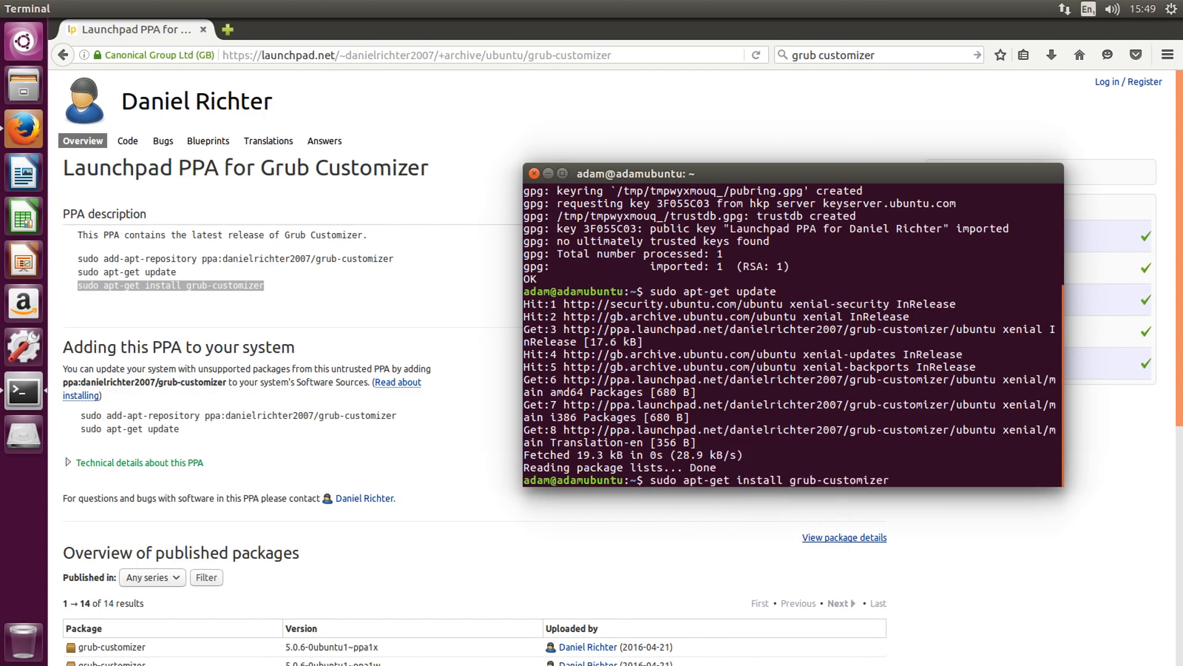
key("Return")
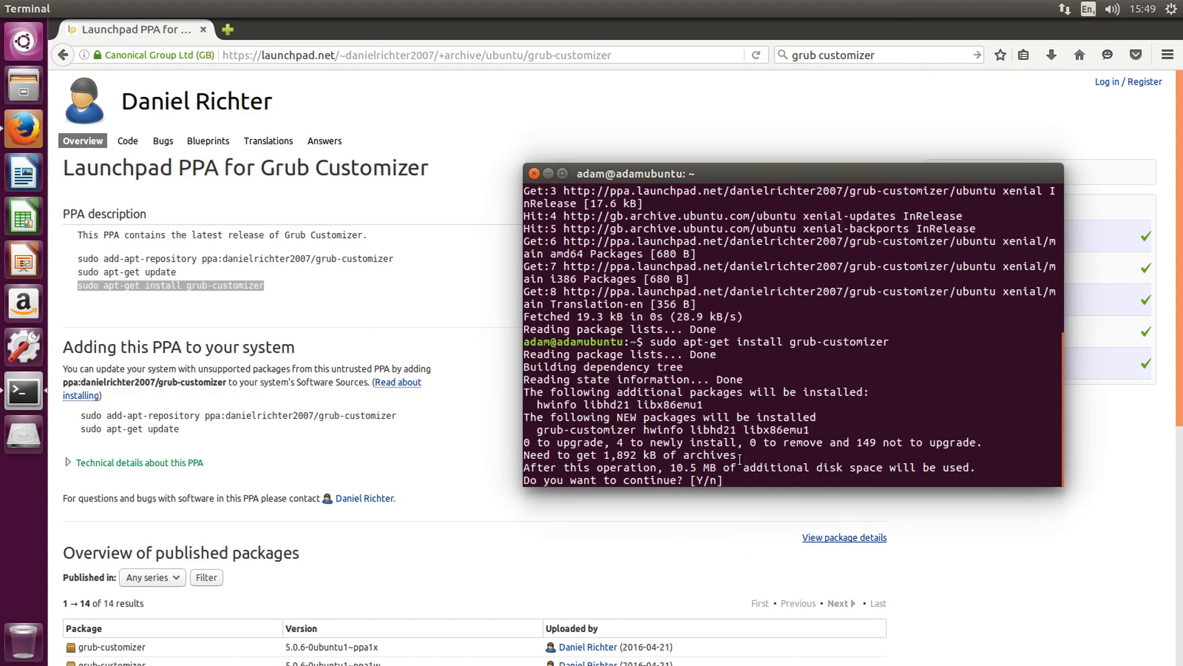
type("y")
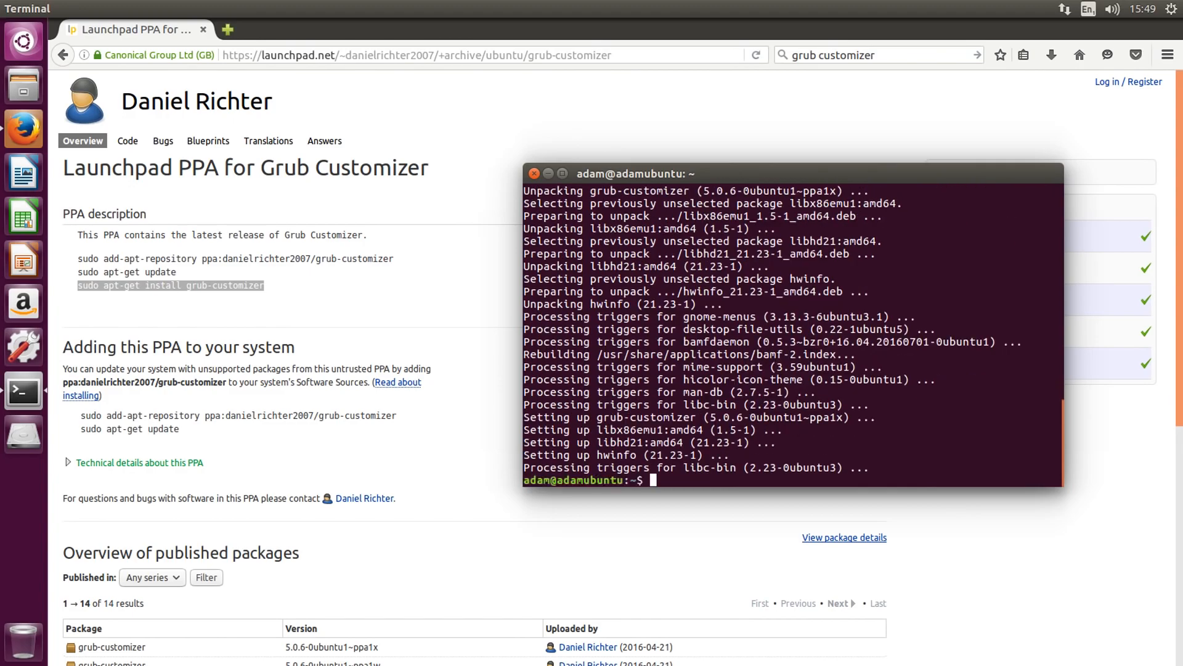
Close the terminal and Firefox, and launch Grub Customizer, authenticating with the account password
left_click(534, 174)
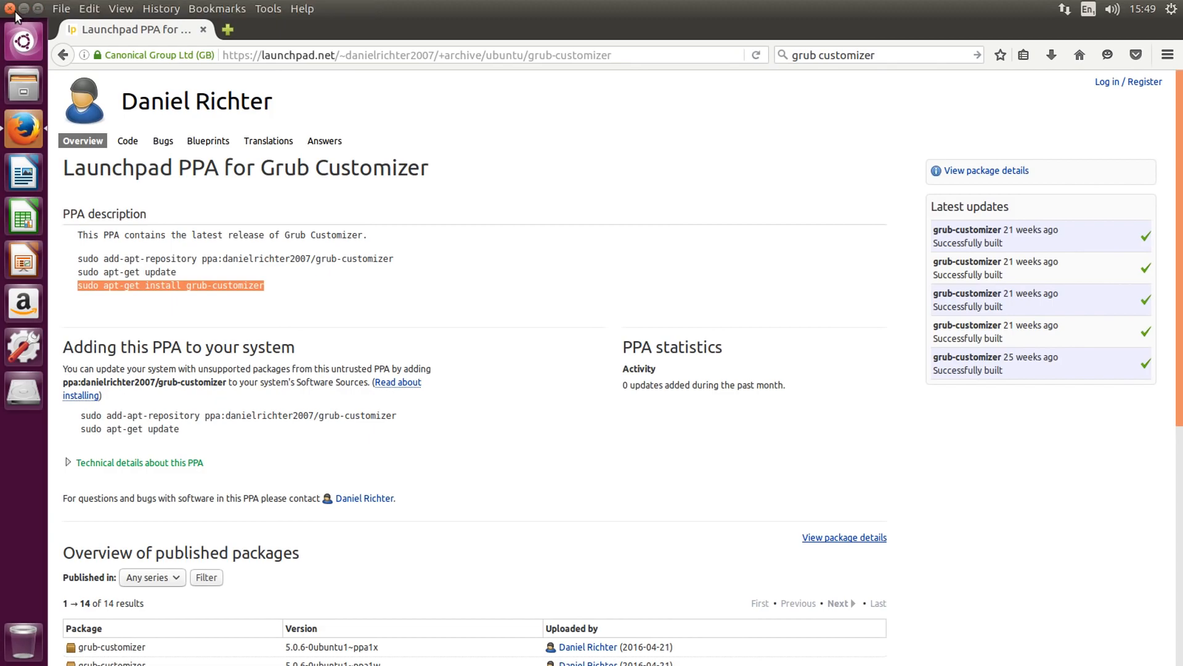
left_click(11, 9)
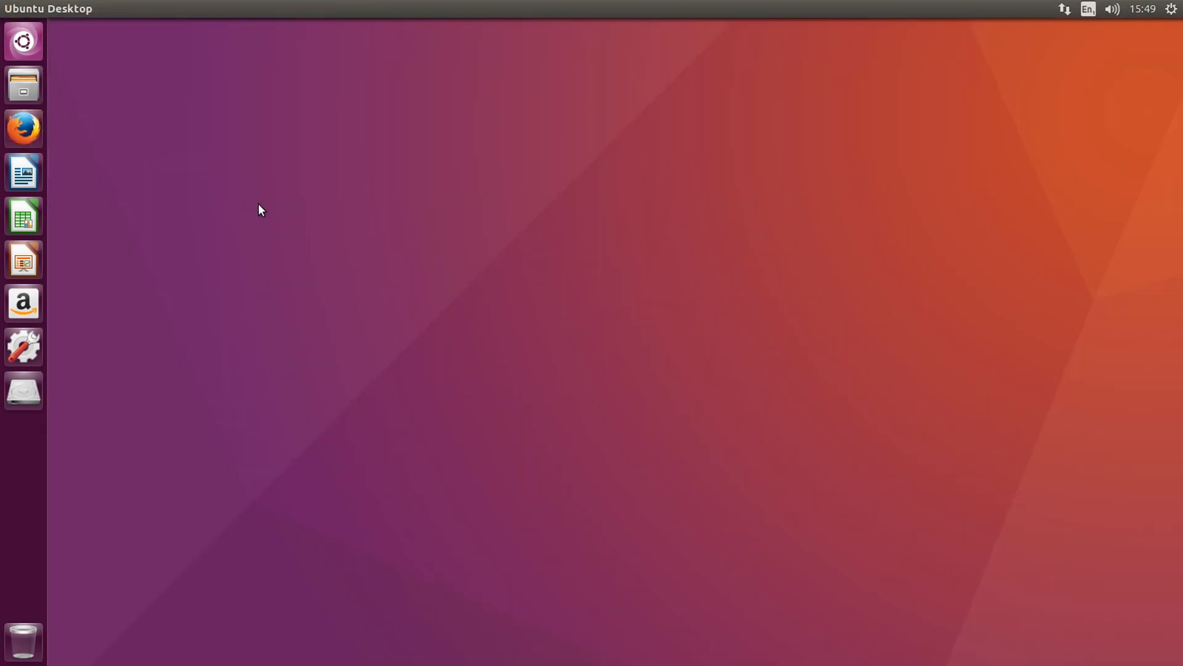
left_click(24, 41)
type("grub")
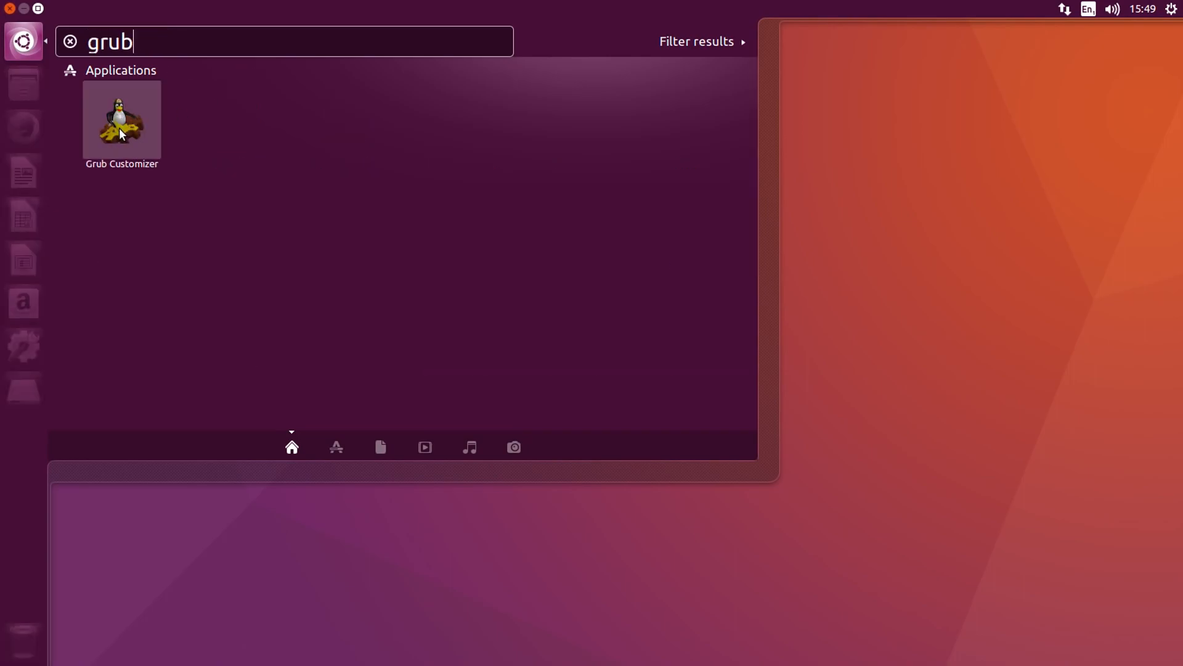
left_click(122, 134)
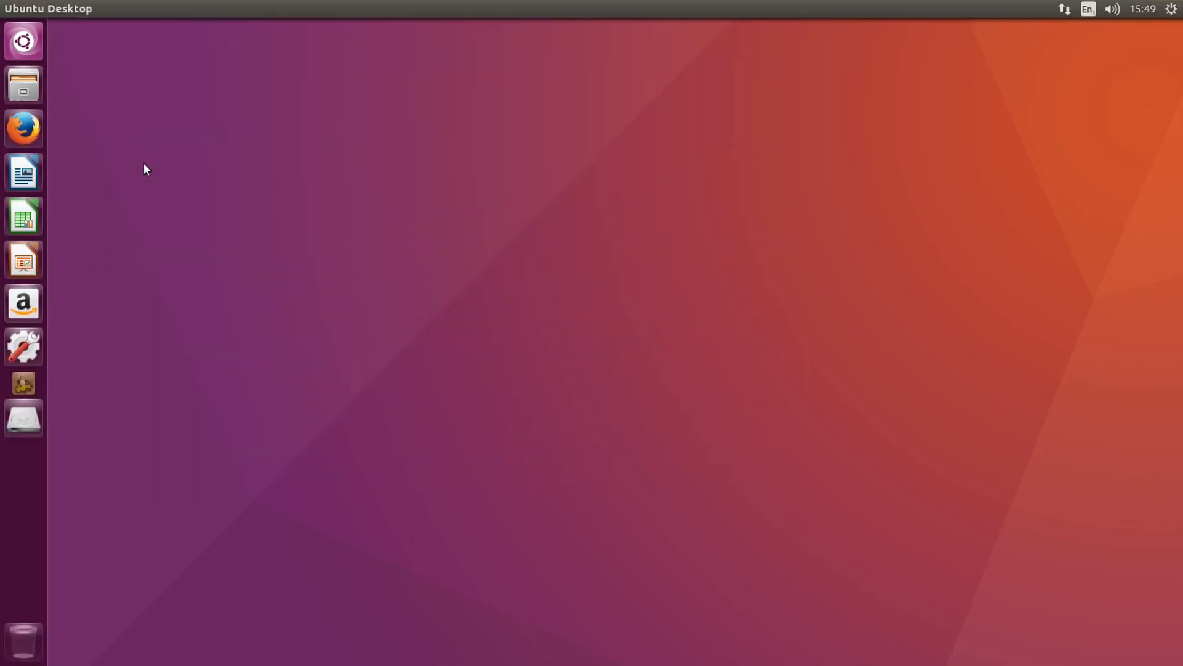
type("********")
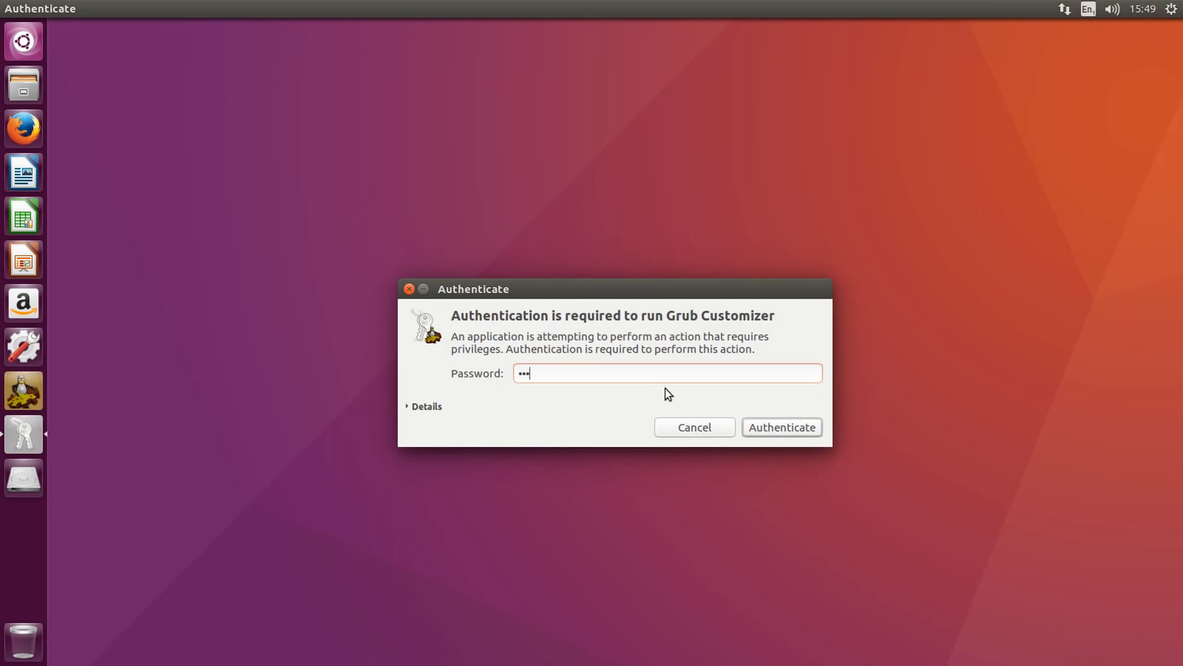
key("Return")
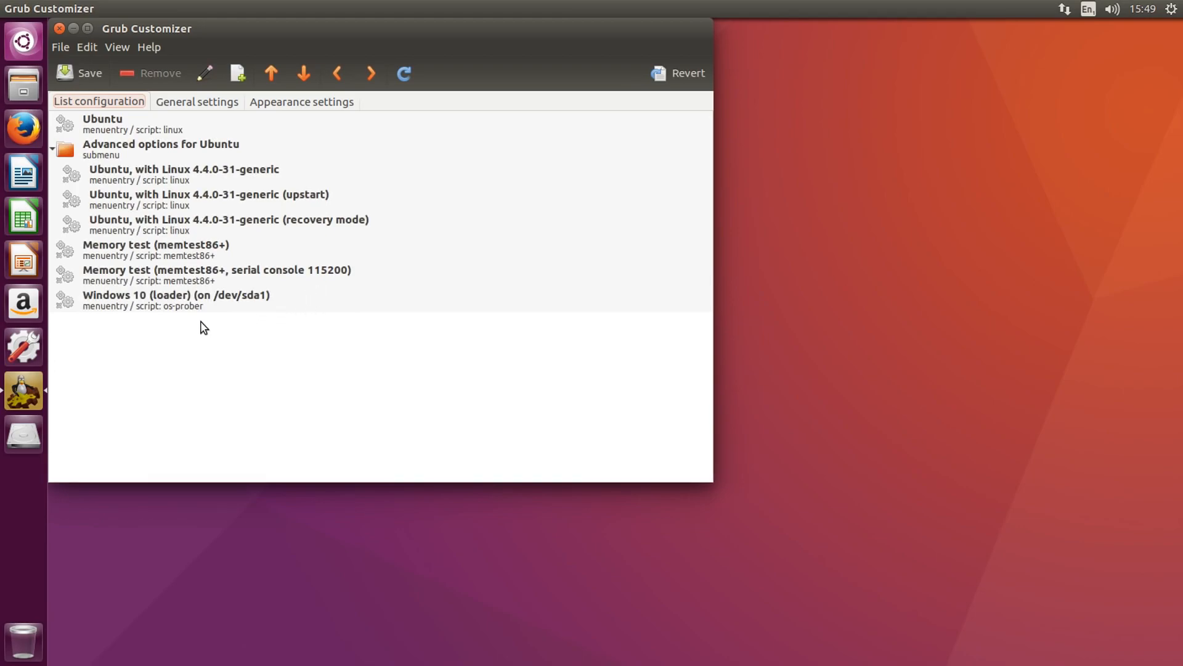
Collapse the "Advanced options for Ubuntu" submenu and review the entries in the boot list
left_click(53, 149)
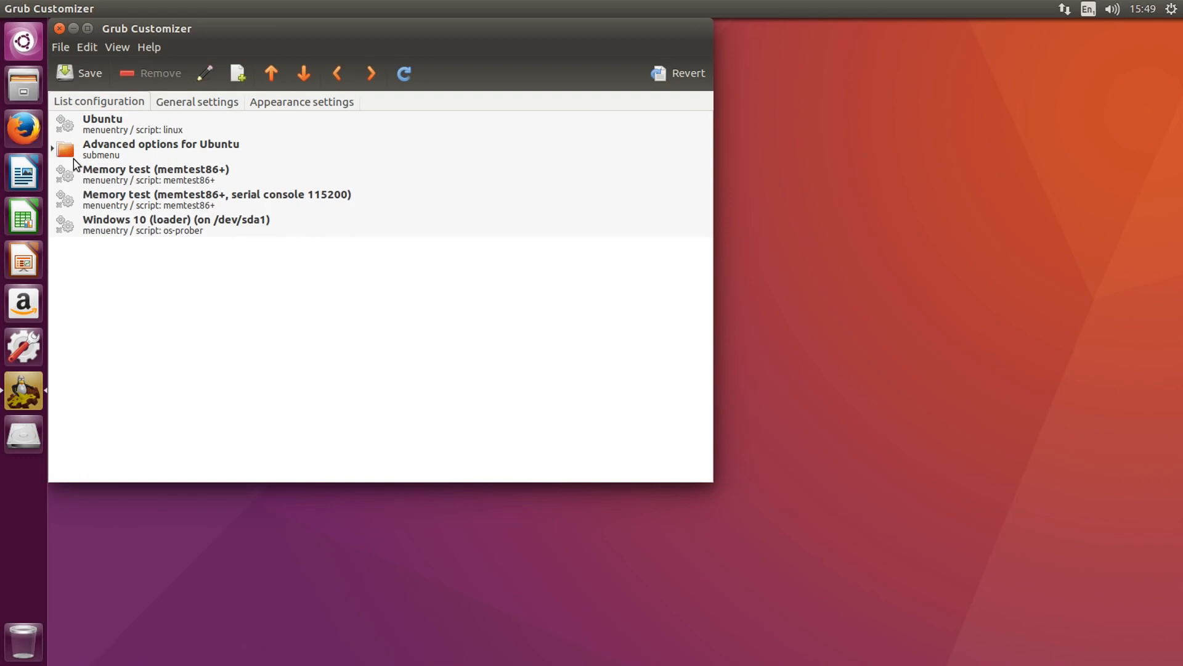
left_click(128, 130)
left_click(128, 174)
left_click(130, 209)
left_click(129, 233)
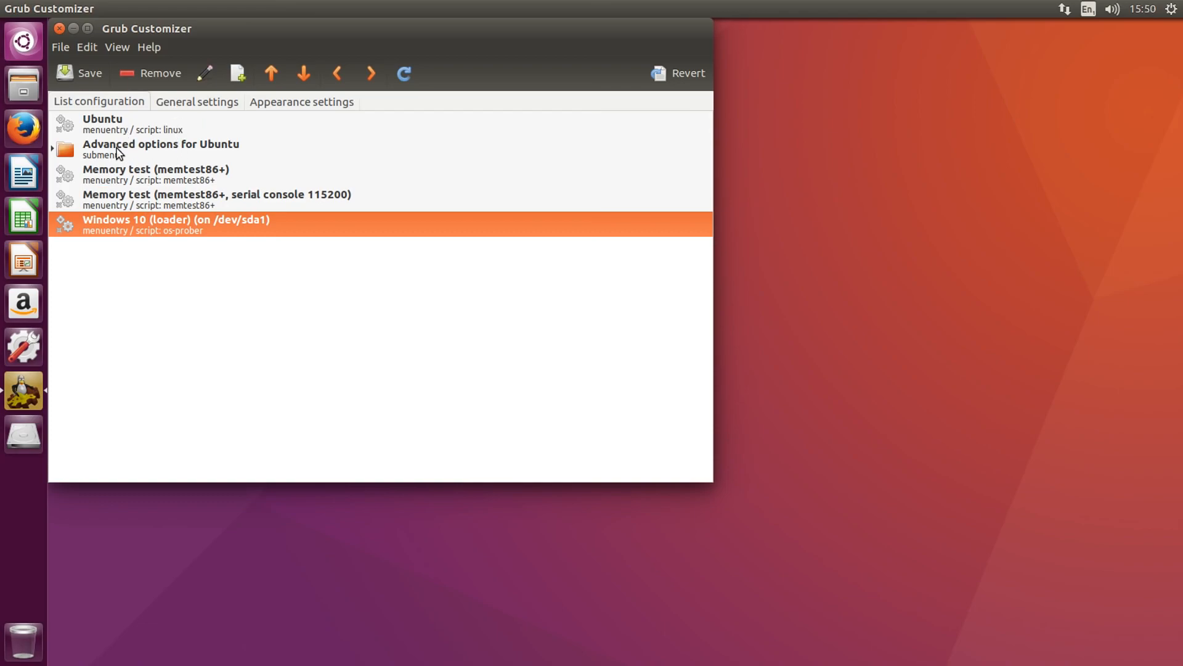
left_click(131, 127)
Move the "Windows 10 (loader)" entry to the top of the boot list, above Ubuntu
left_click(131, 219)
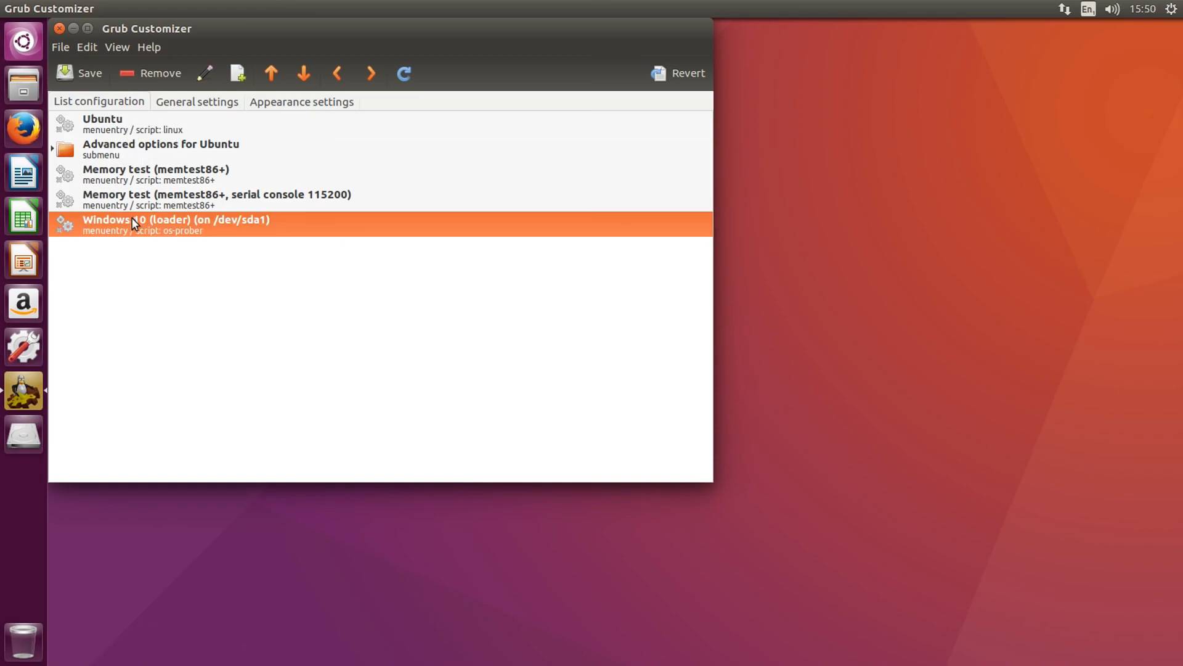
left_click(271, 74)
left_click(271, 73)
left_click(271, 74)
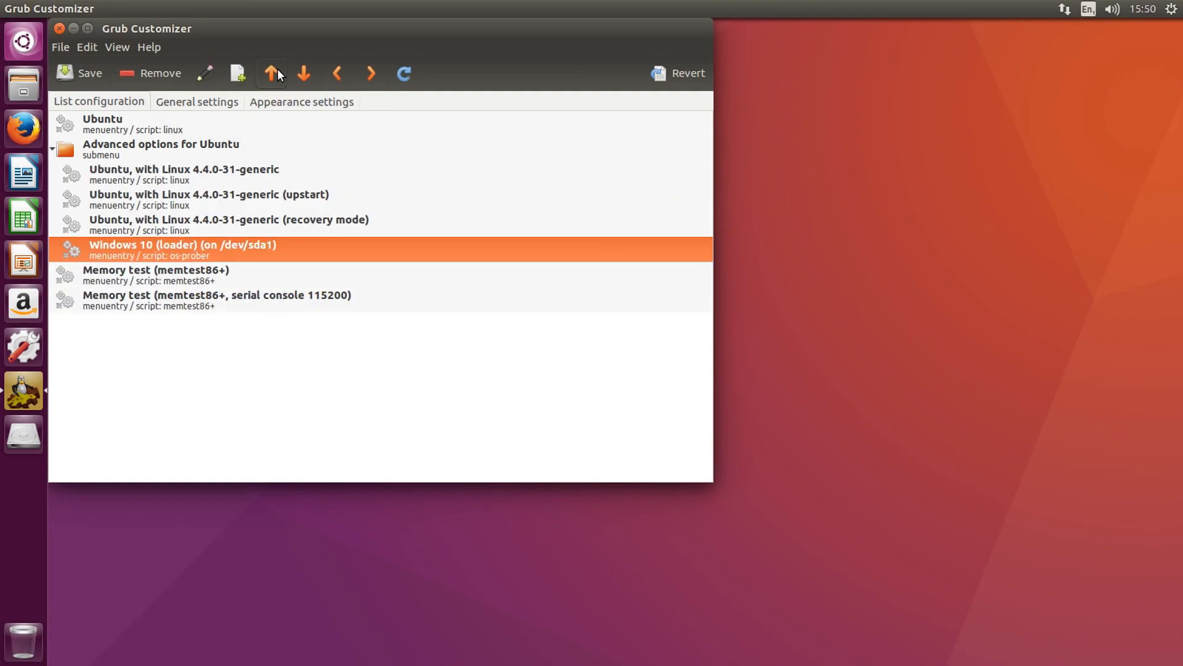
left_click(271, 73)
left_click(277, 71)
left_click(277, 71)
left_click(278, 71)
left_click(278, 71)
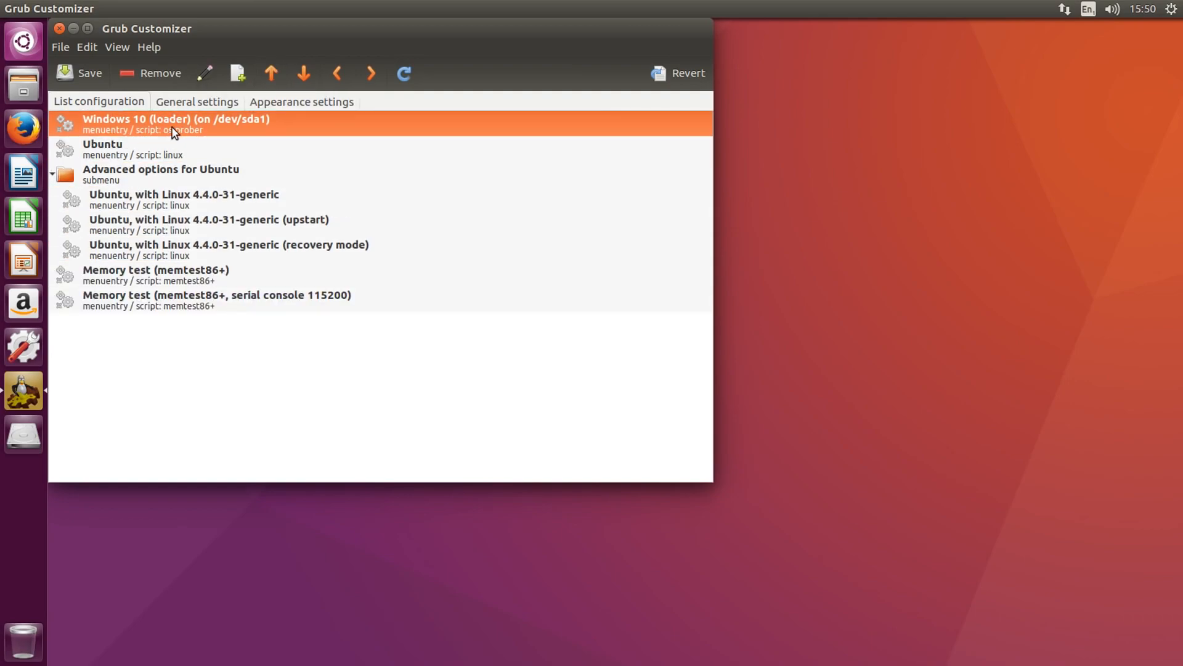
left_click(116, 124)
key("Escape")
left_click(131, 150)
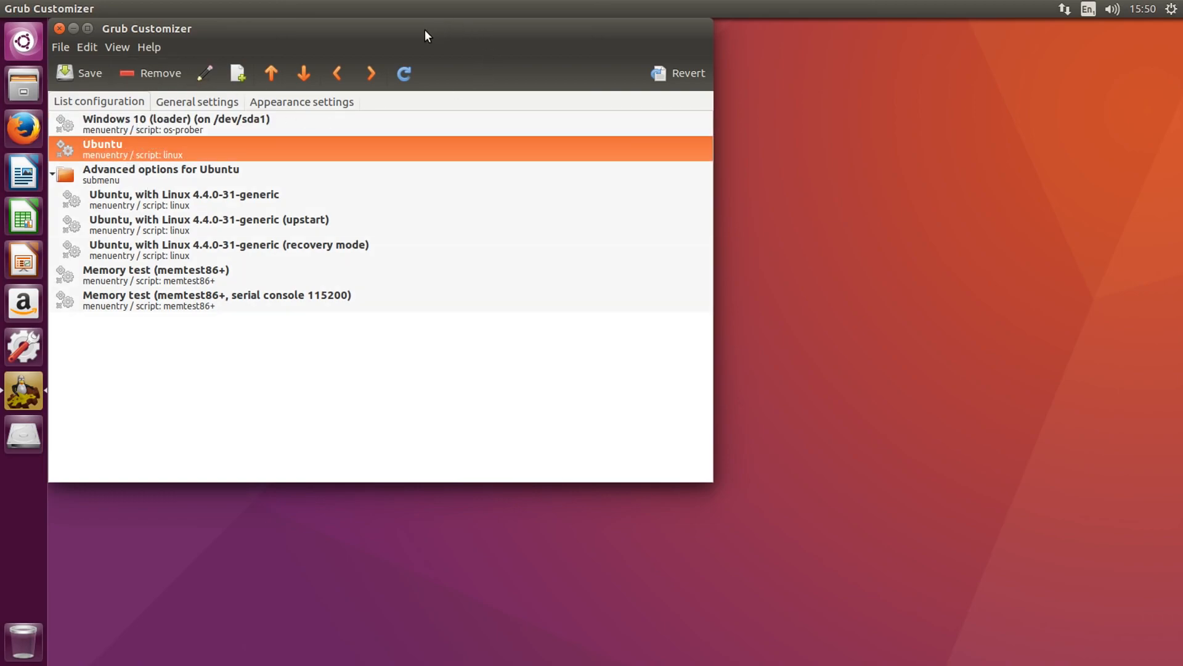
In the appearance settings, set the normal font colour to red and the normal background to magenta
left_click(297, 104)
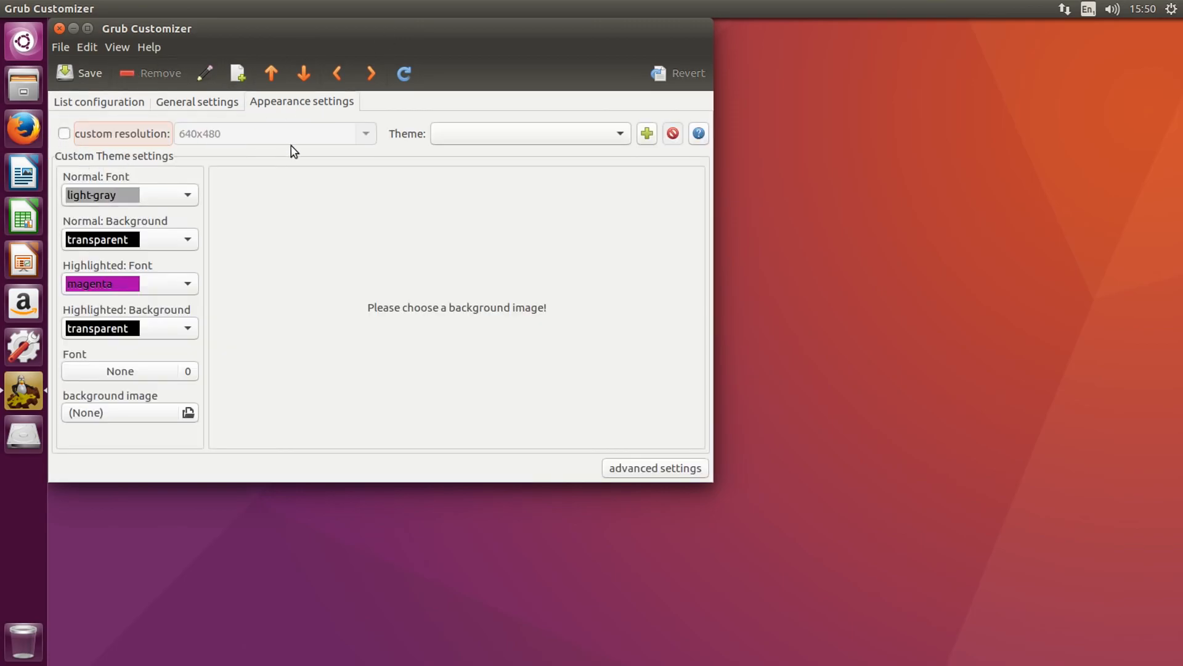
left_click(478, 134)
left_click(401, 125)
left_click(154, 201)
left_click(103, 164)
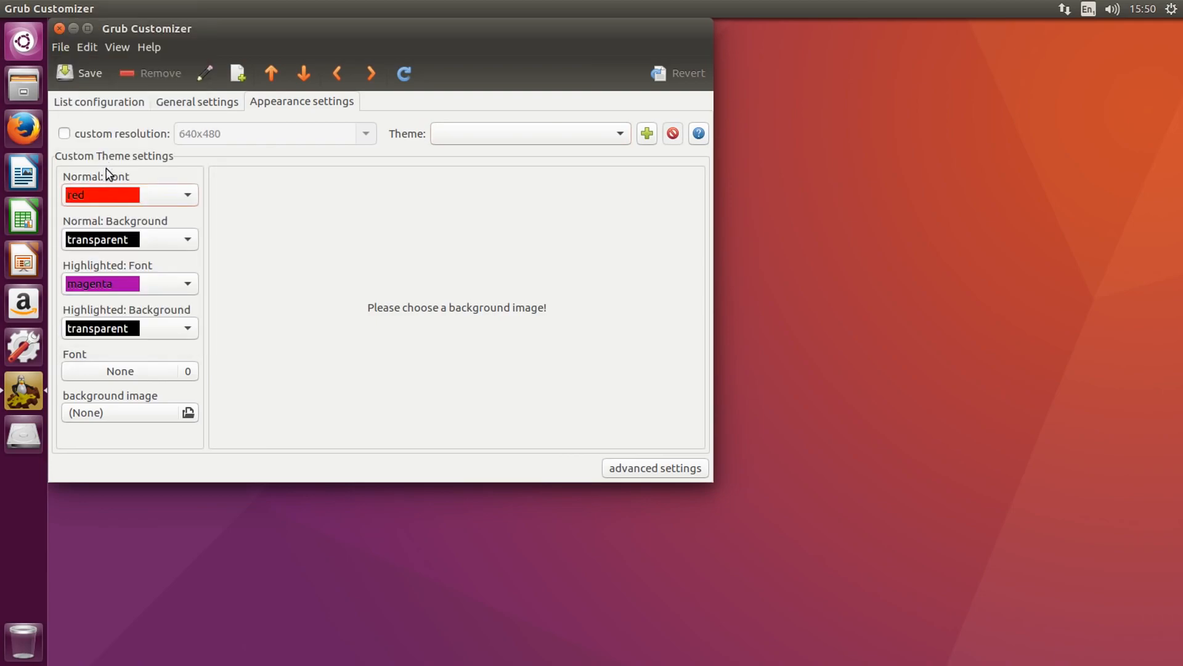
left_click(124, 239)
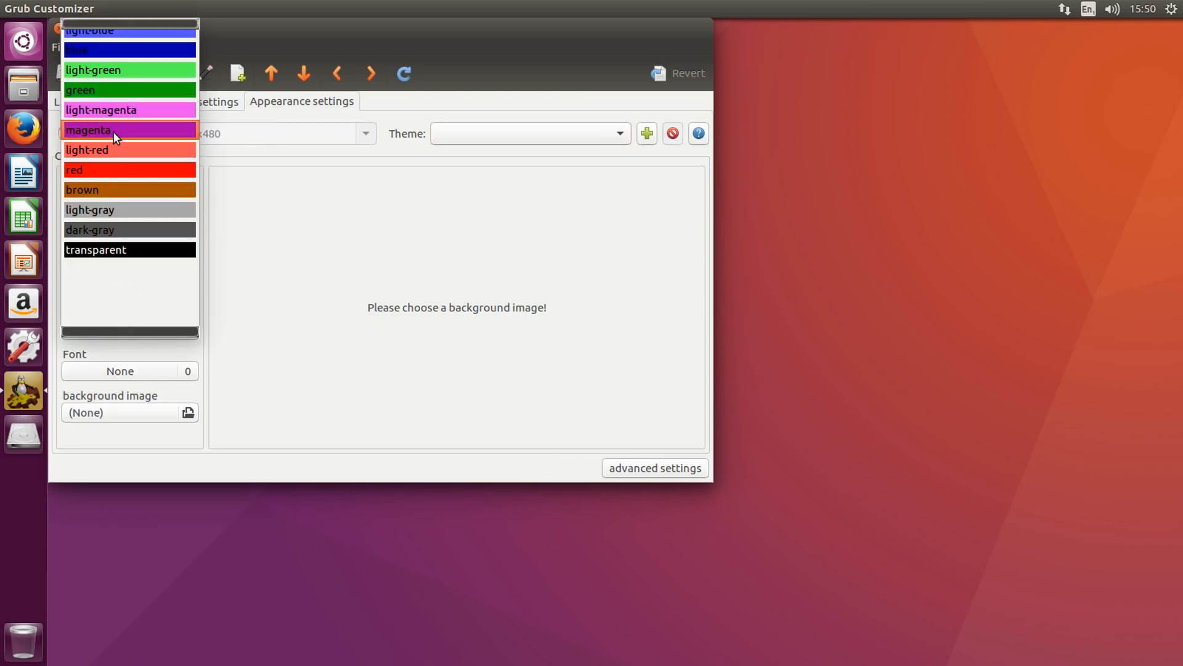
left_click(113, 130)
Set the highlighted font colour to light-blue and the highlighted background to yellow
left_click(118, 289)
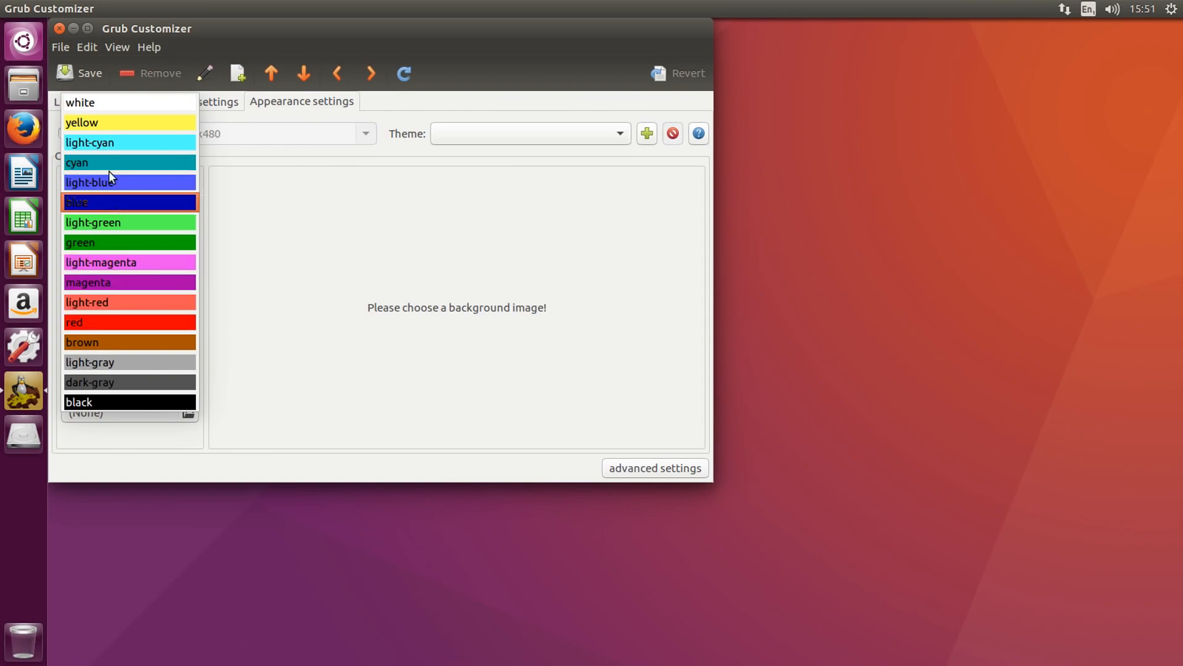
left_click(102, 183)
left_click(116, 328)
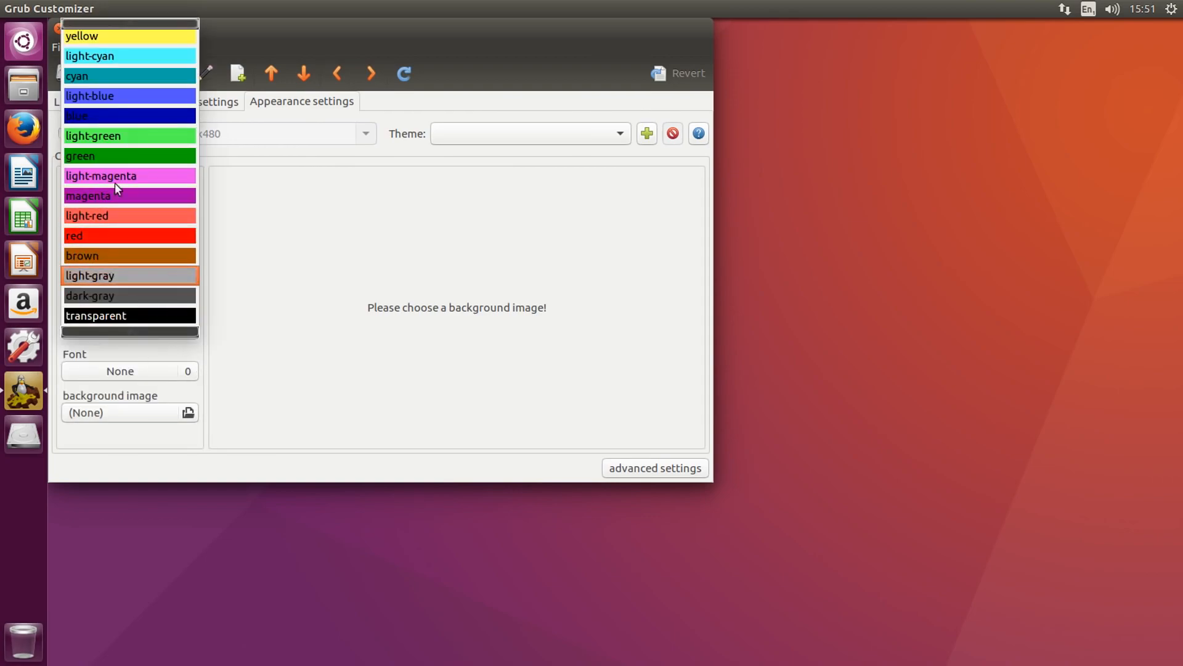
left_click(117, 36)
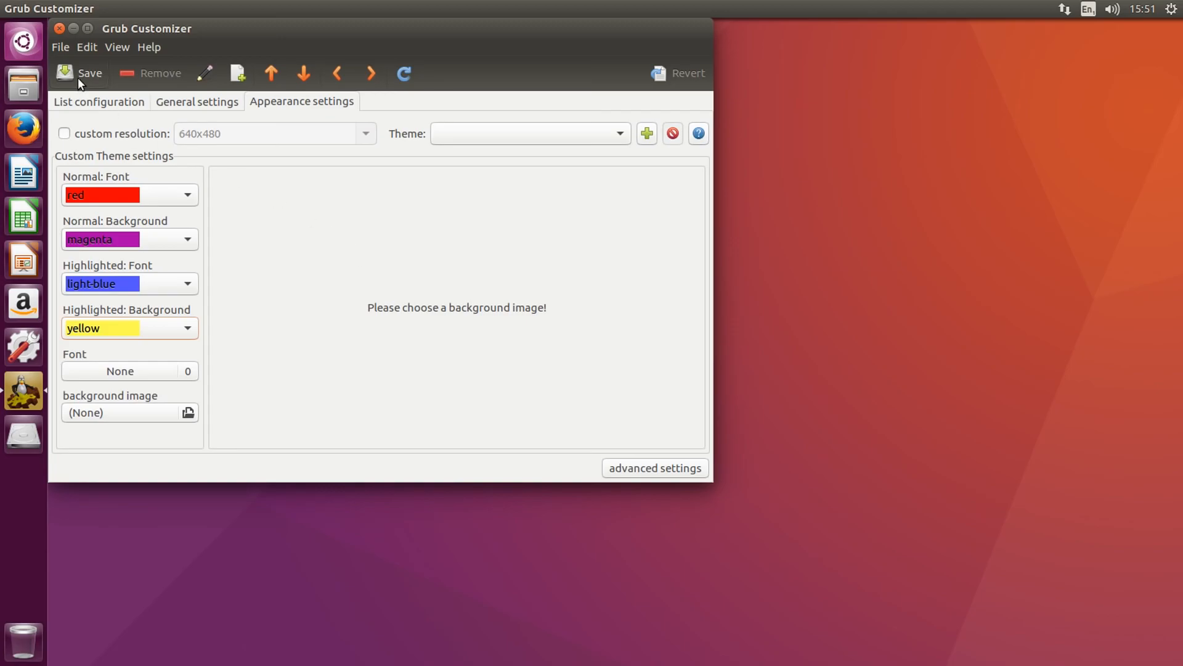
Return to the boot entry list and save the GRUB configuration
left_click(199, 103)
left_click(78, 102)
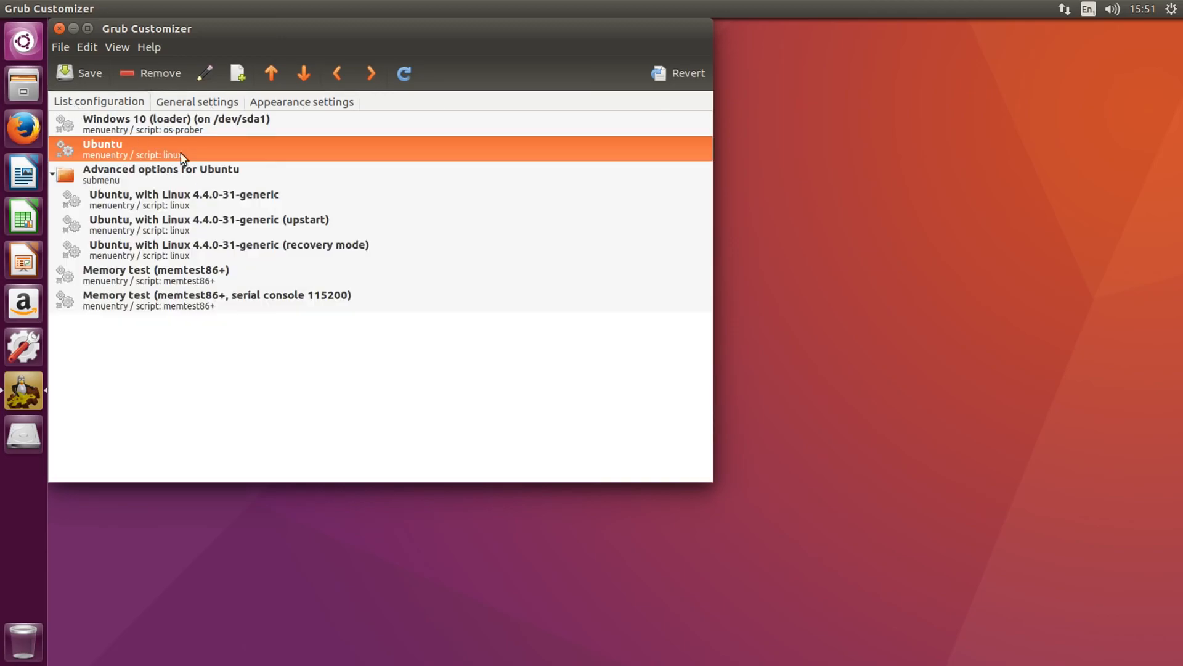
left_click(90, 74)
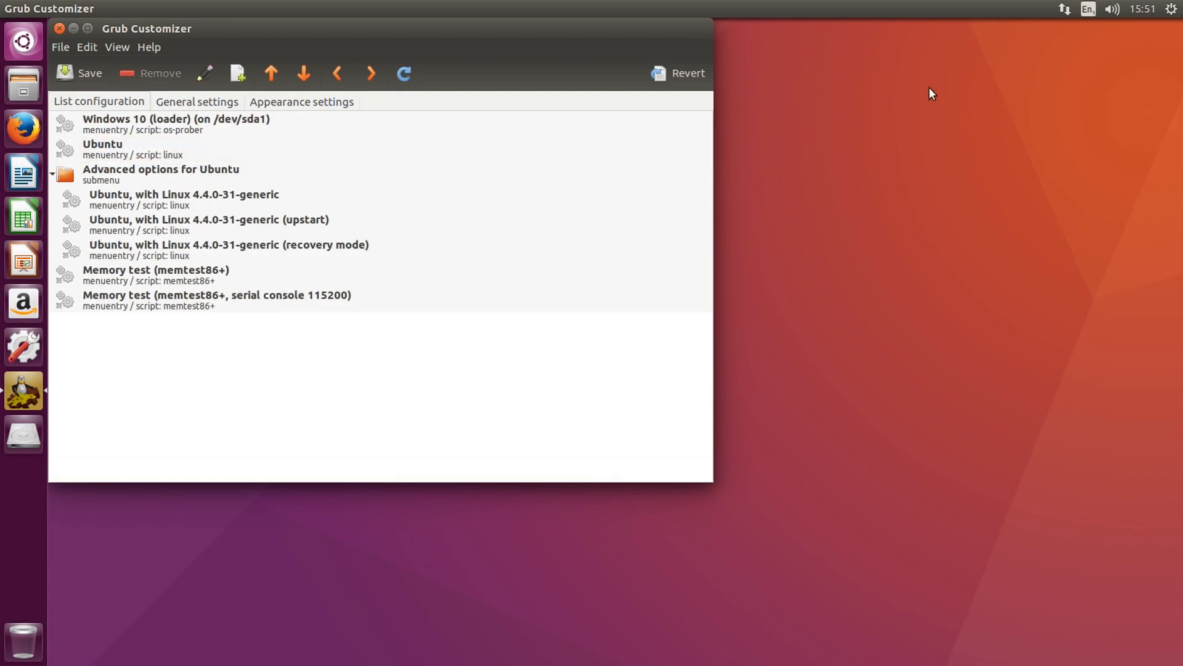
Restart the computer from the Ubuntu session to reach the GRUB boot menu
left_click(1171, 8)
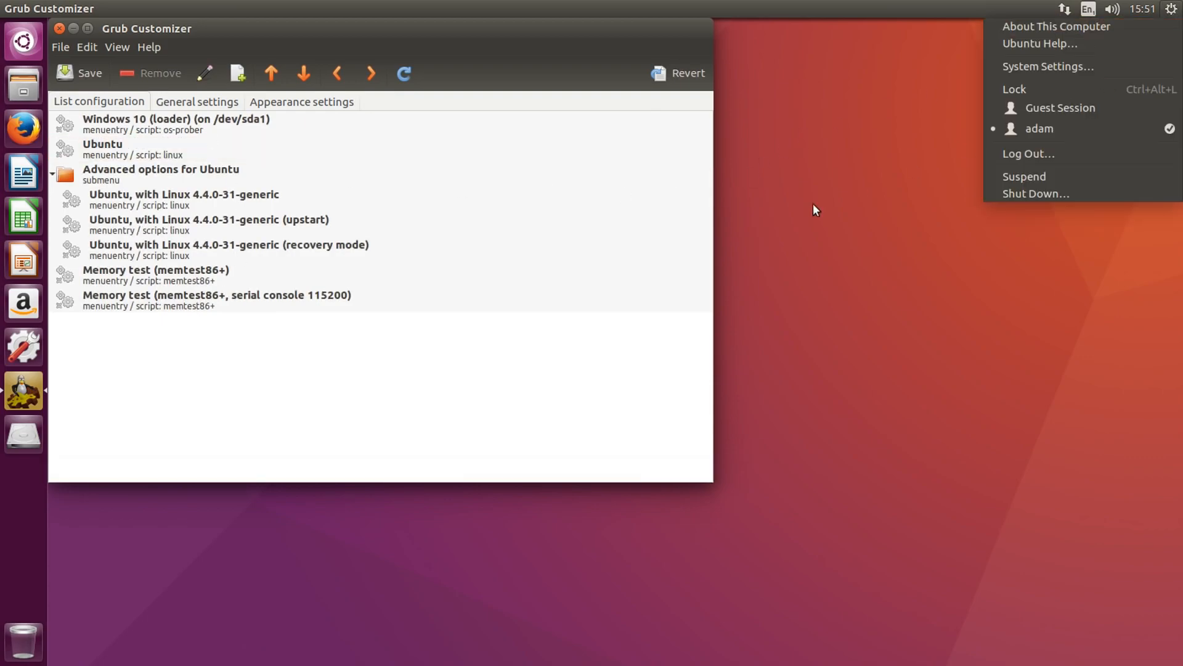
left_click(1040, 196)
left_click(528, 341)
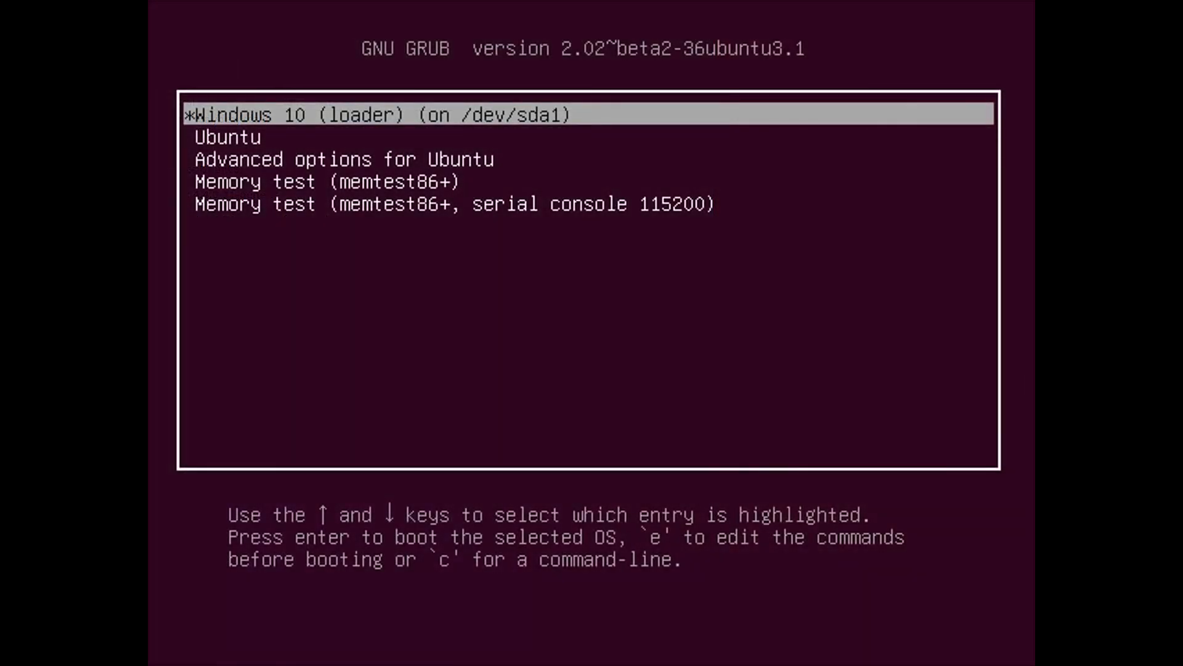
Examine the order of the GRUB boot menu entries, moving through the list and back to the Windows 10 loader
key("Down")
key("Up")
key("Down")
key("Down")
key("Down")
key("Down")
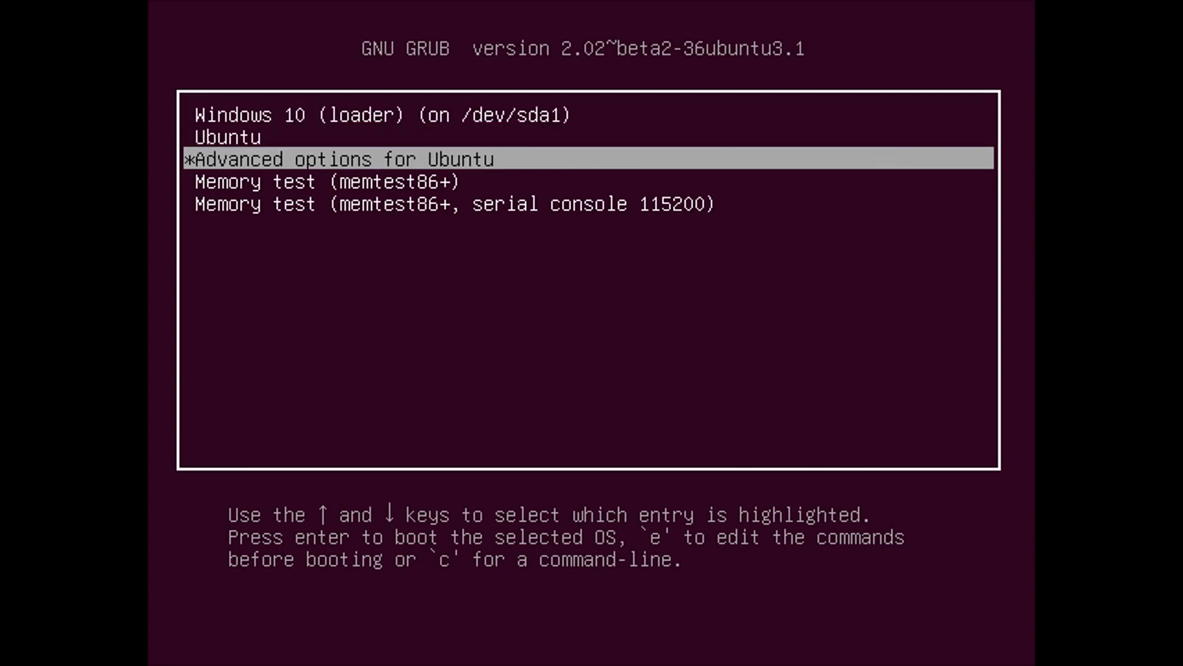
key("Up")
key("Up")
key("Up")
key("Up")
key("Down")
key("Down")
key("Down")
key("Down")
key("Up")
key("Up")
key("Up")
key("Up")
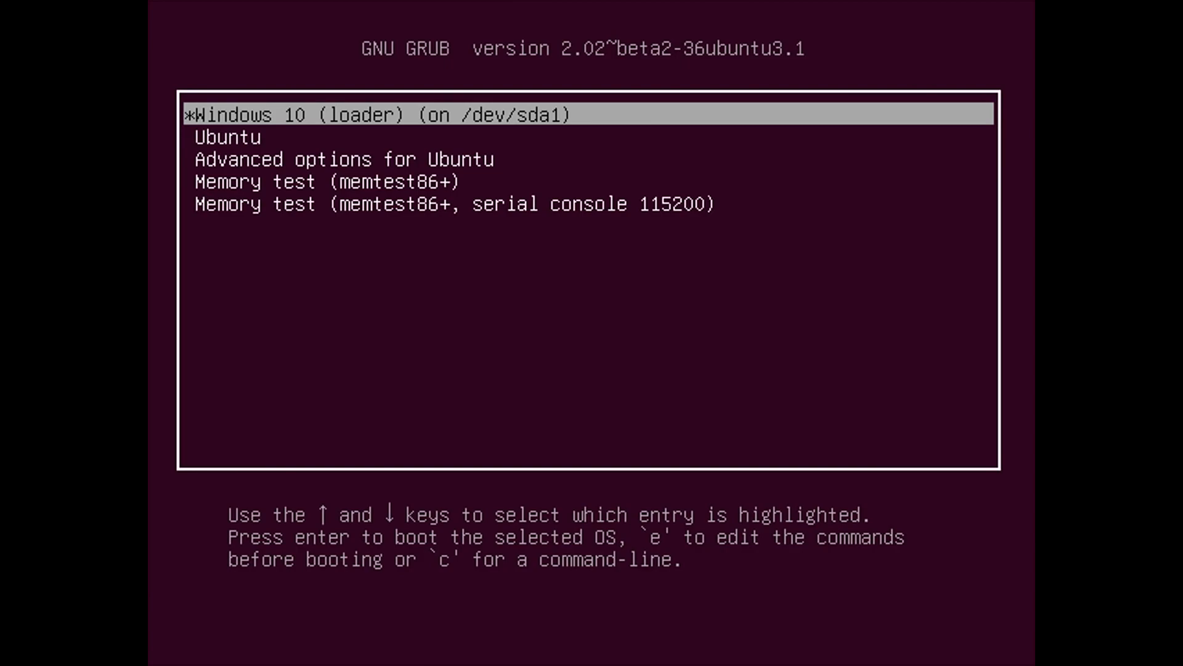